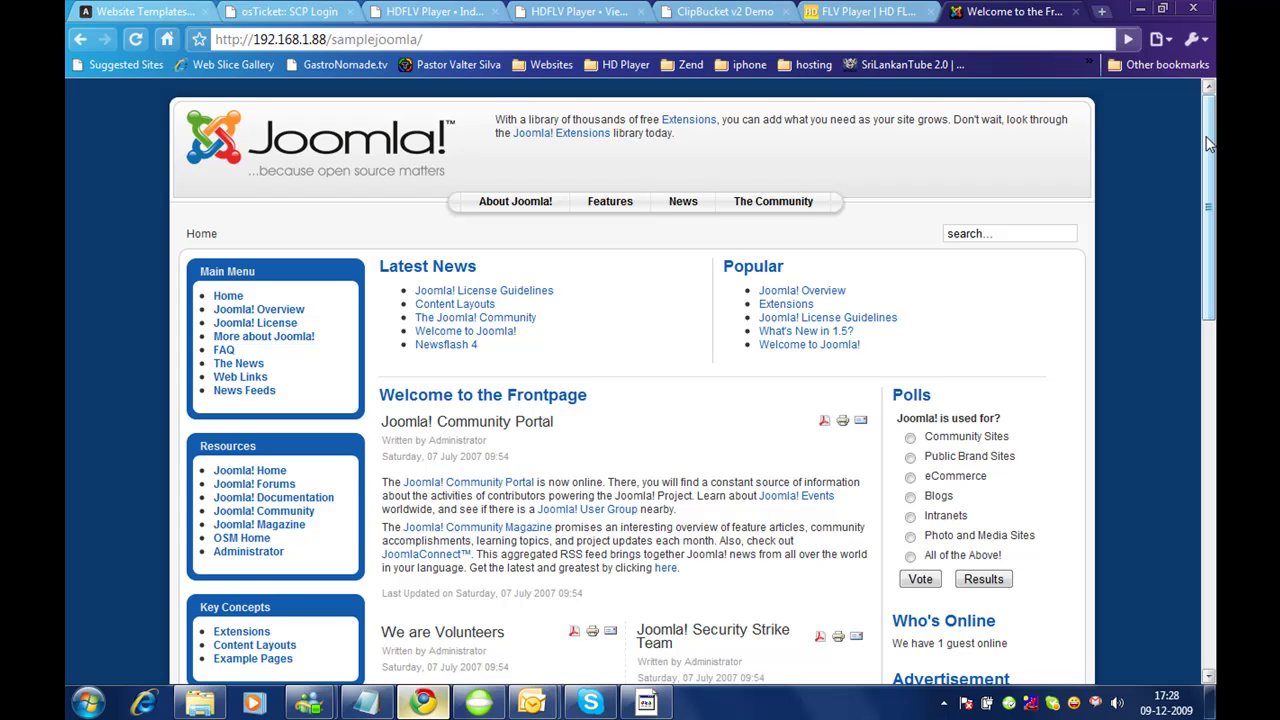
Step: Log in to the Joomla back-end at the site's administrator/ URL with the admin account
{"action": "left_click", "coordinate": [866, 39]}
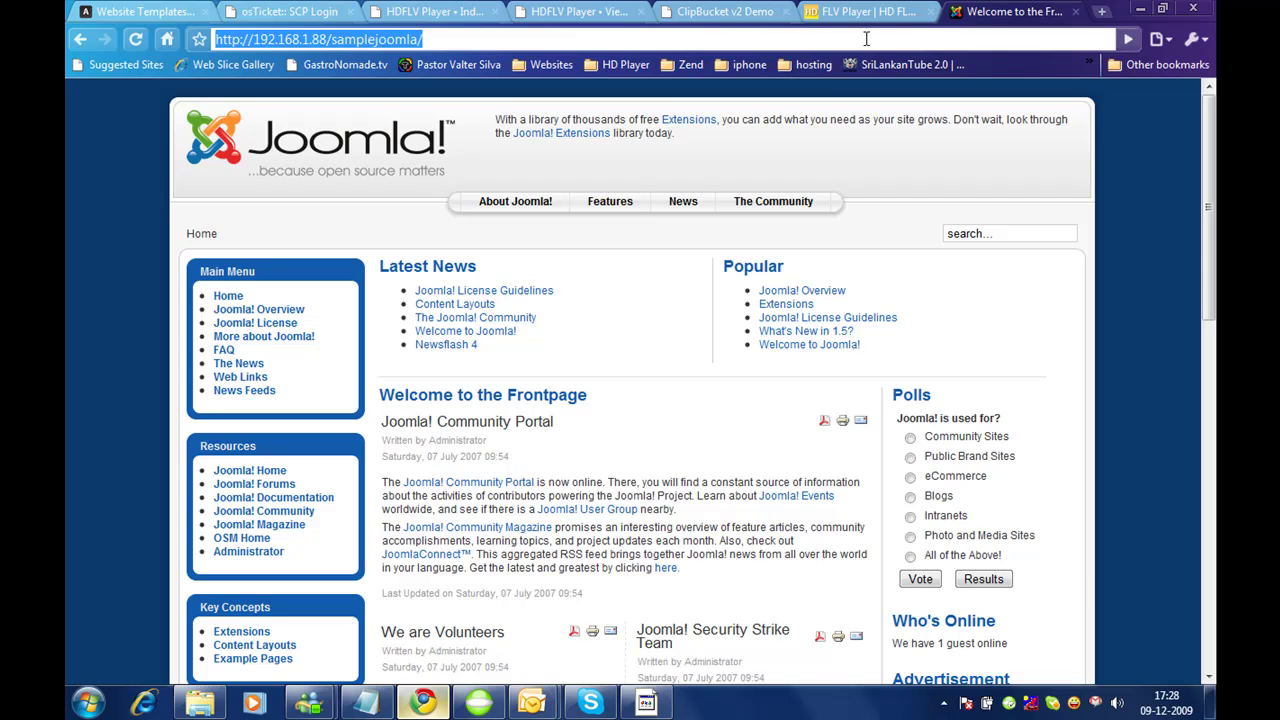
{"action": "left_click", "coordinate": [866, 39]}
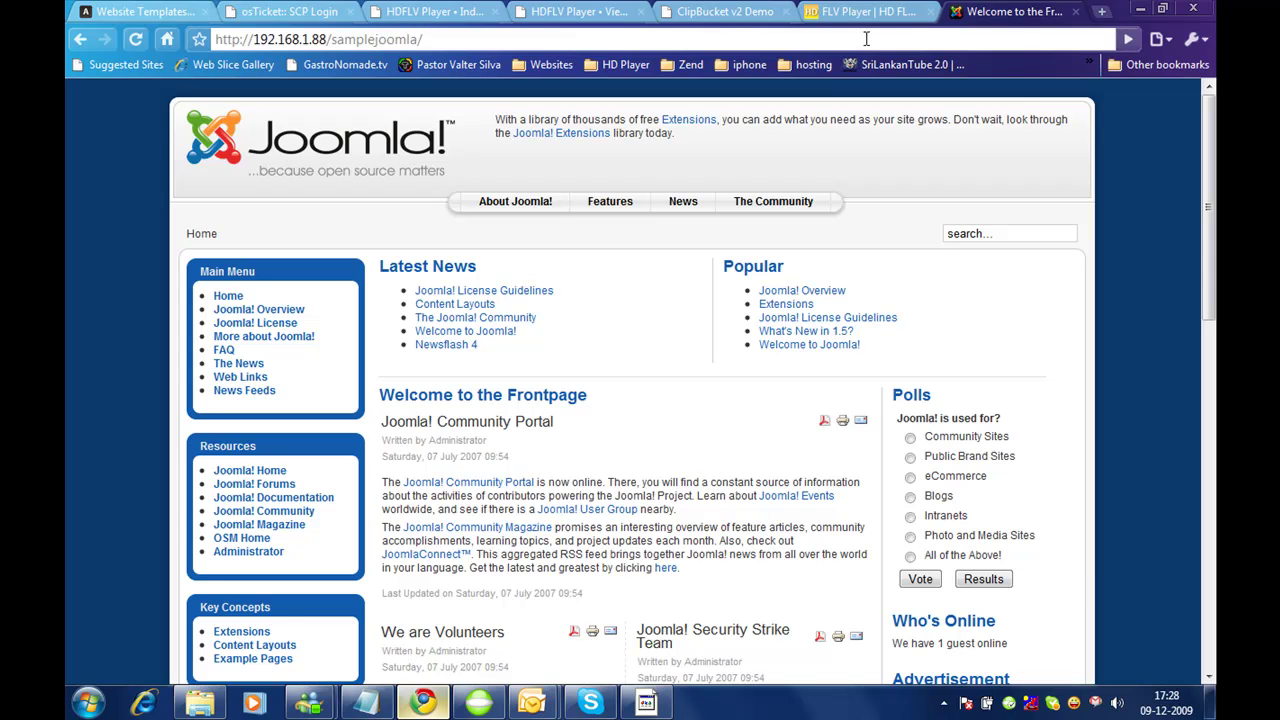
{"action": "type", "text": "administrator/"}
{"action": "key", "text": "Return"}
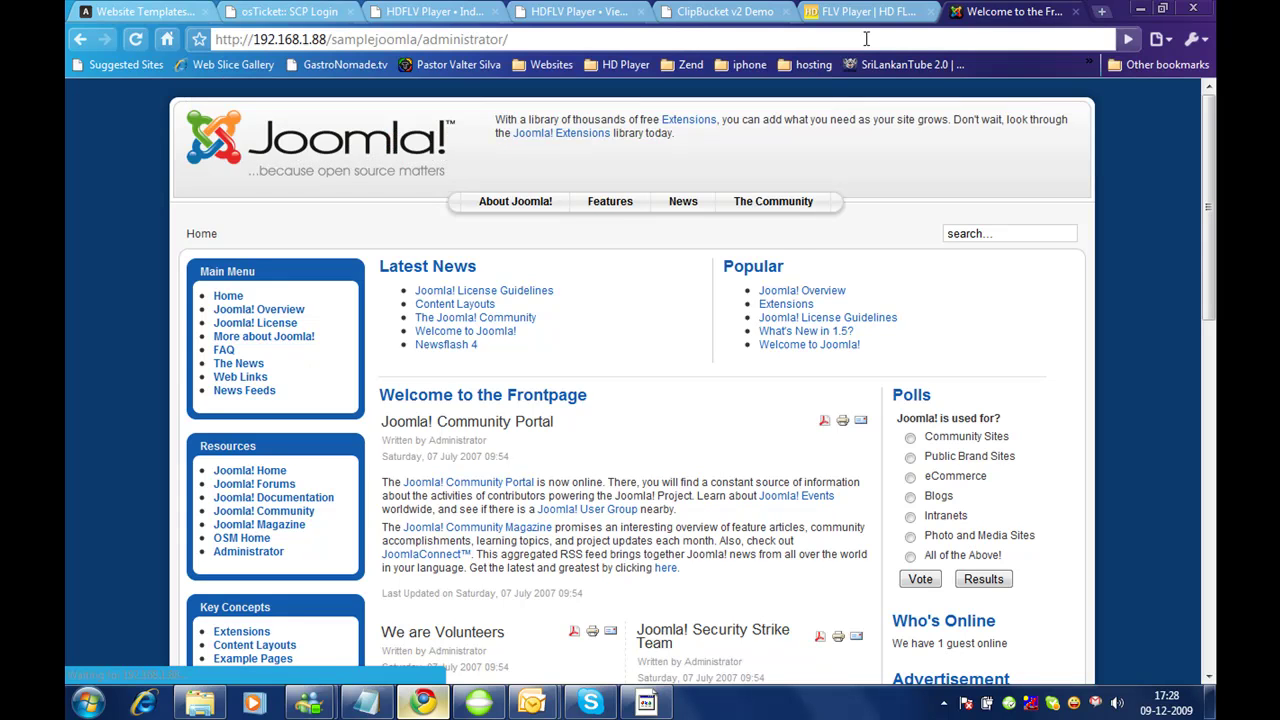
{"action": "type", "text": "admin"}
{"action": "key", "text": "Tab"}
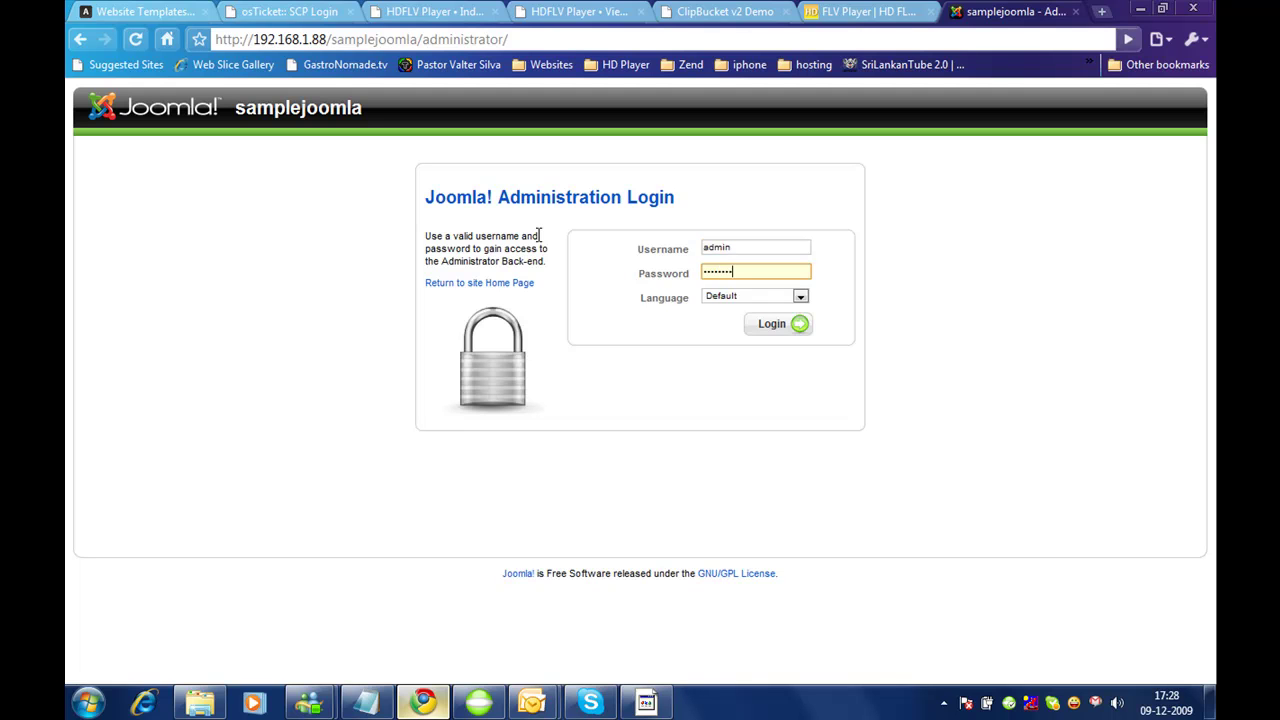
{"action": "key", "text": "Return"}
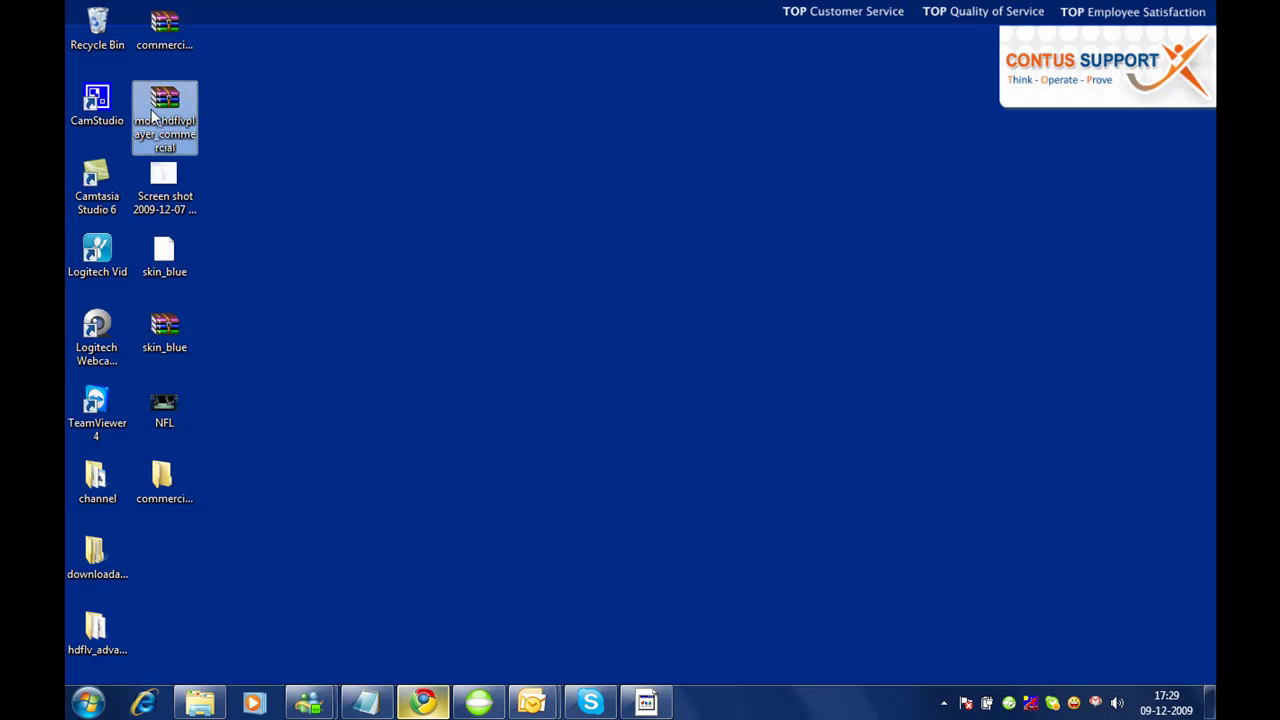
Step: Go to the Extensions Install/Uninstall page in the admin back-end
{"action": "left_click", "coordinate": [424, 702]}
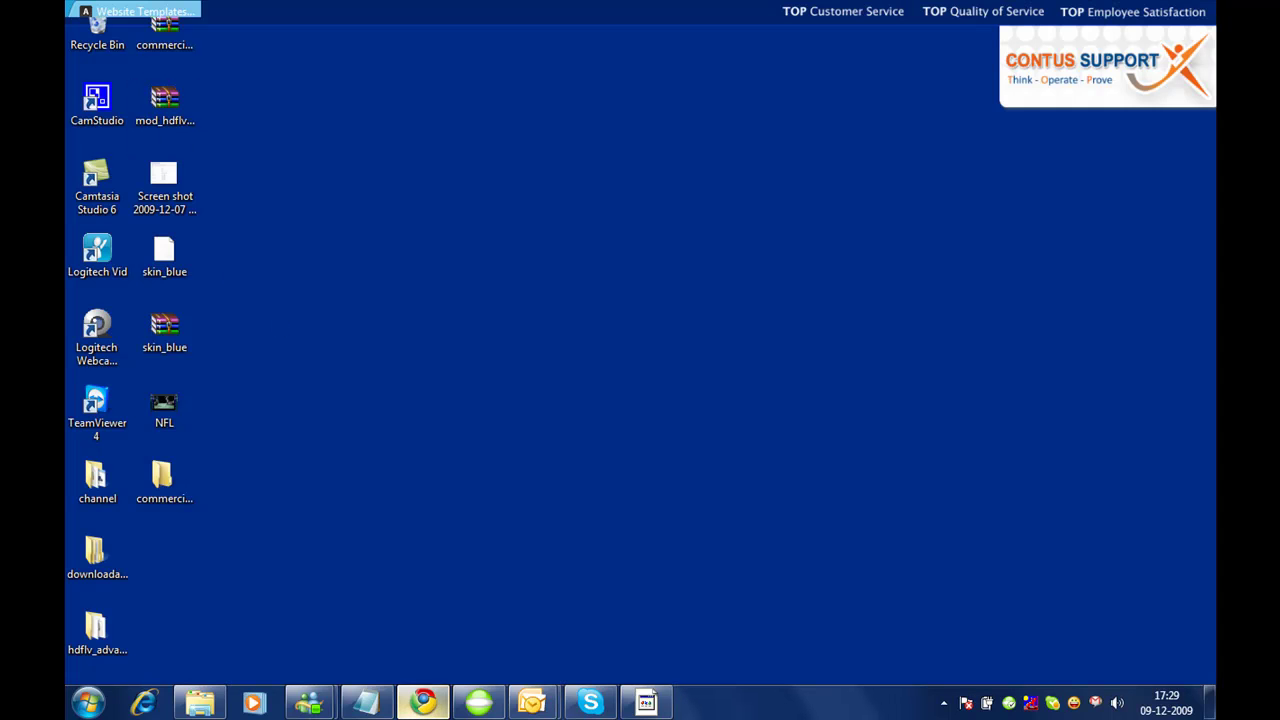
{"action": "mouse_move", "coordinate": [360, 180]}
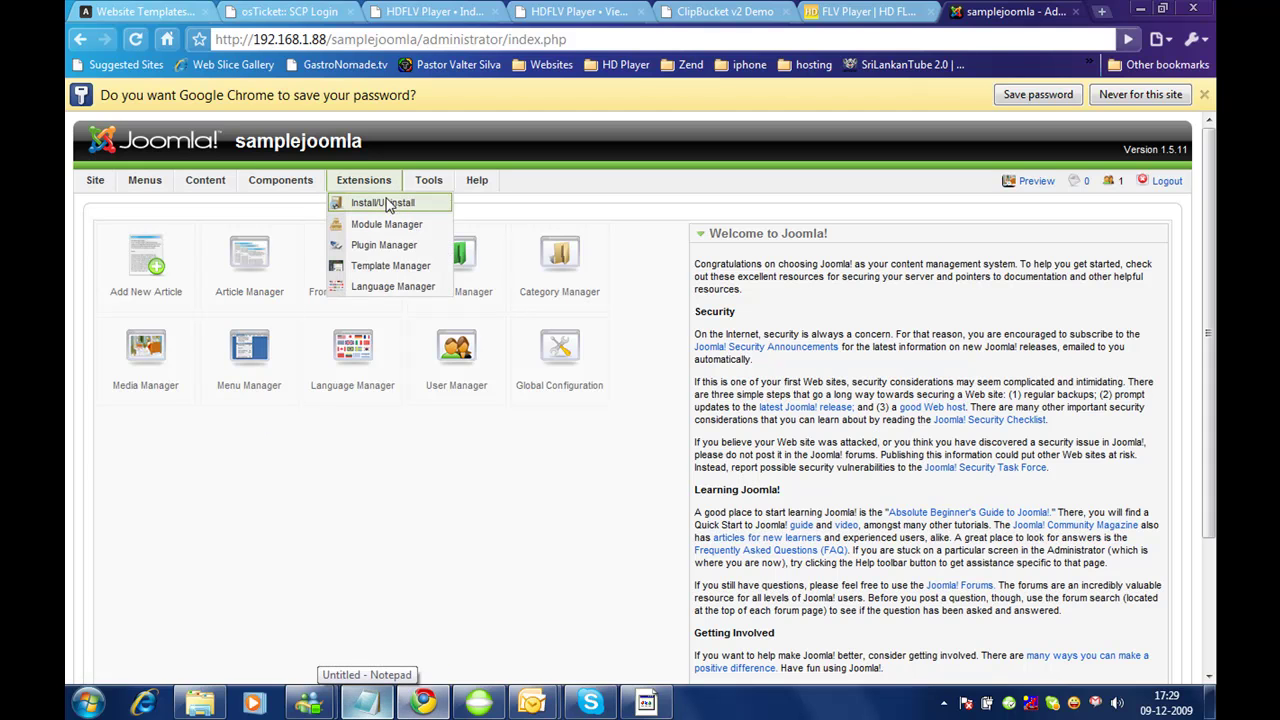
{"action": "left_click", "coordinate": [385, 202]}
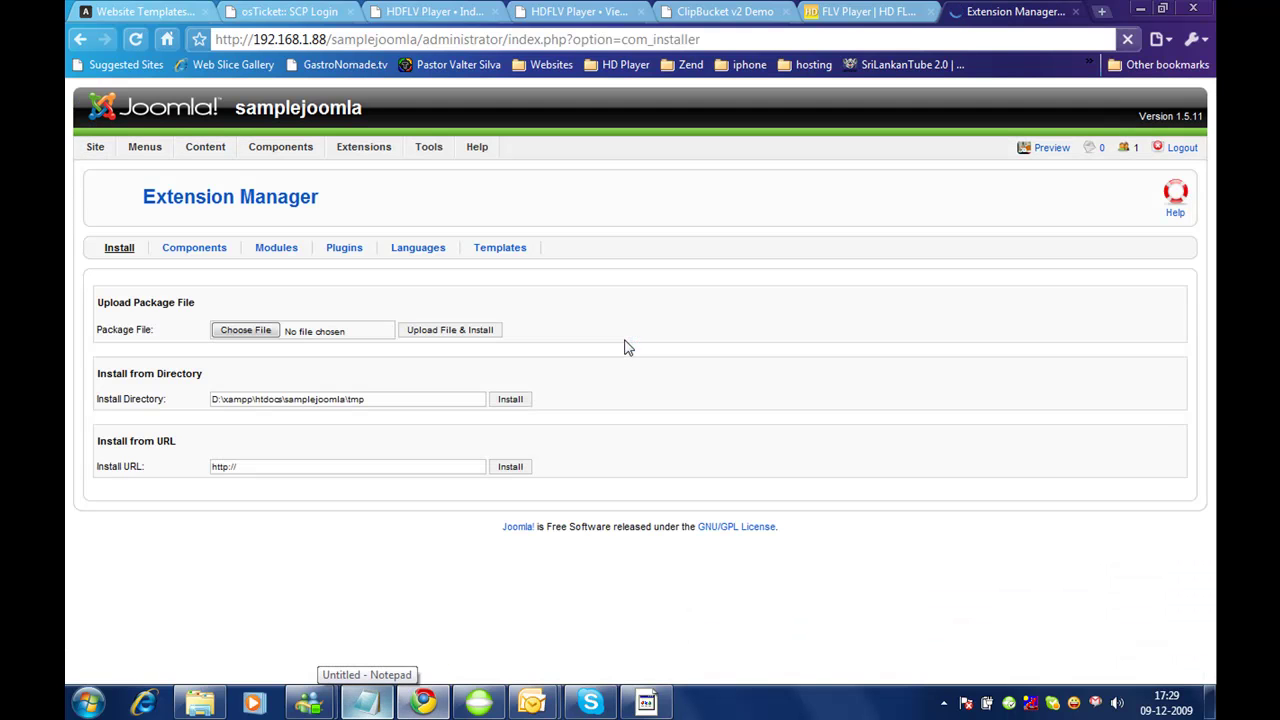
Step: Upload and install the mod_hdflvplayer_commercial package from the Desktop
{"action": "left_click", "coordinate": [243, 333]}
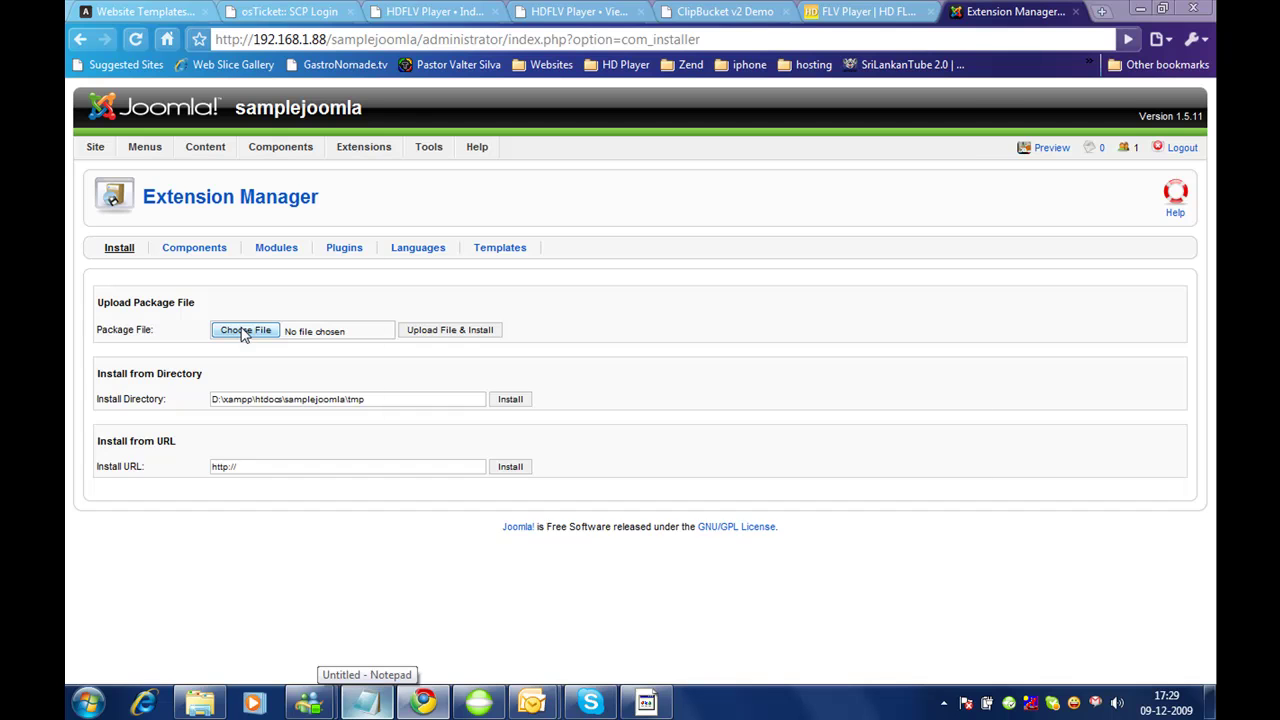
{"action": "left_click", "coordinate": [484, 285]}
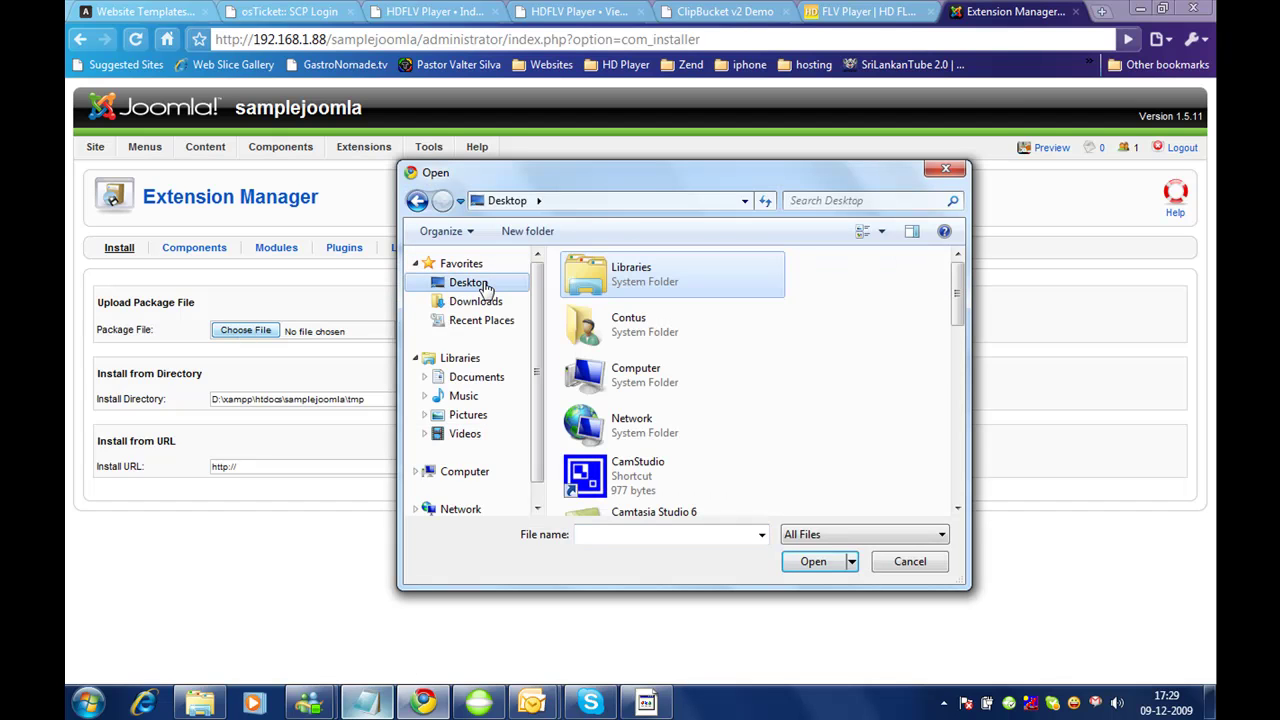
{"action": "scroll", "coordinate": [670, 400], "scroll_direction": "down", "scroll_amount": 5}
{"action": "left_click", "coordinate": [680, 290]}
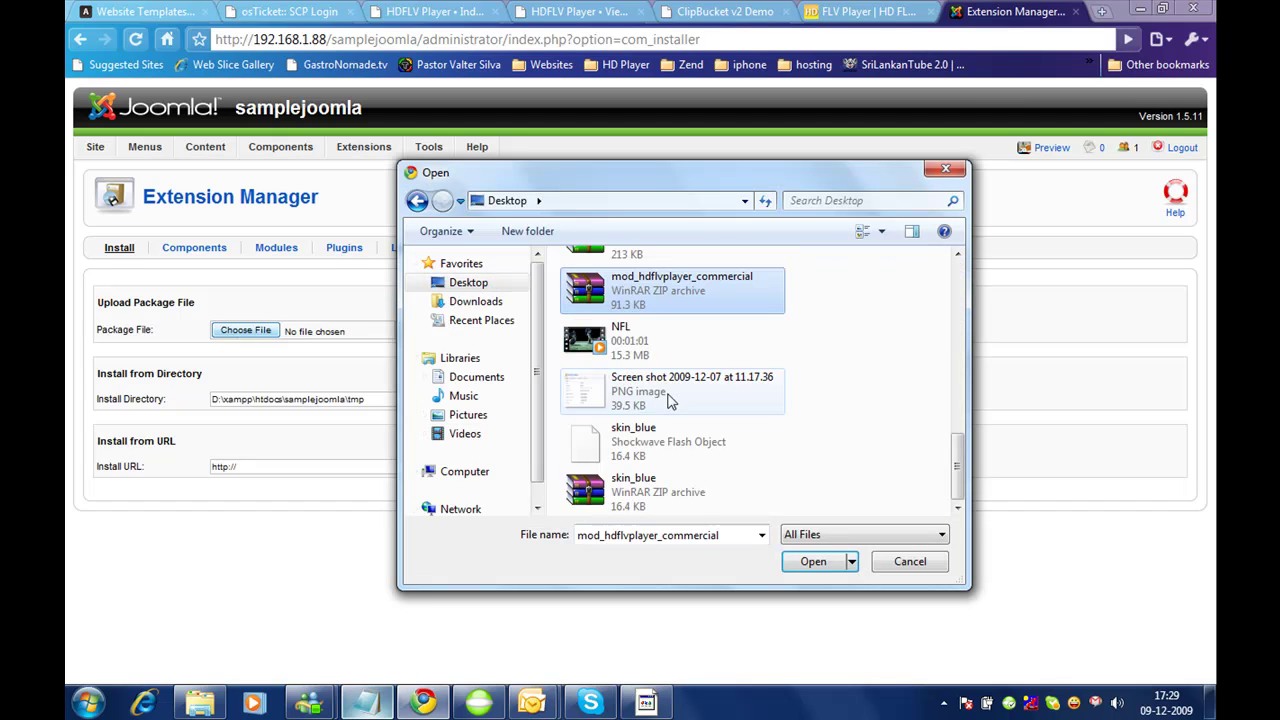
{"action": "left_click", "coordinate": [811, 561]}
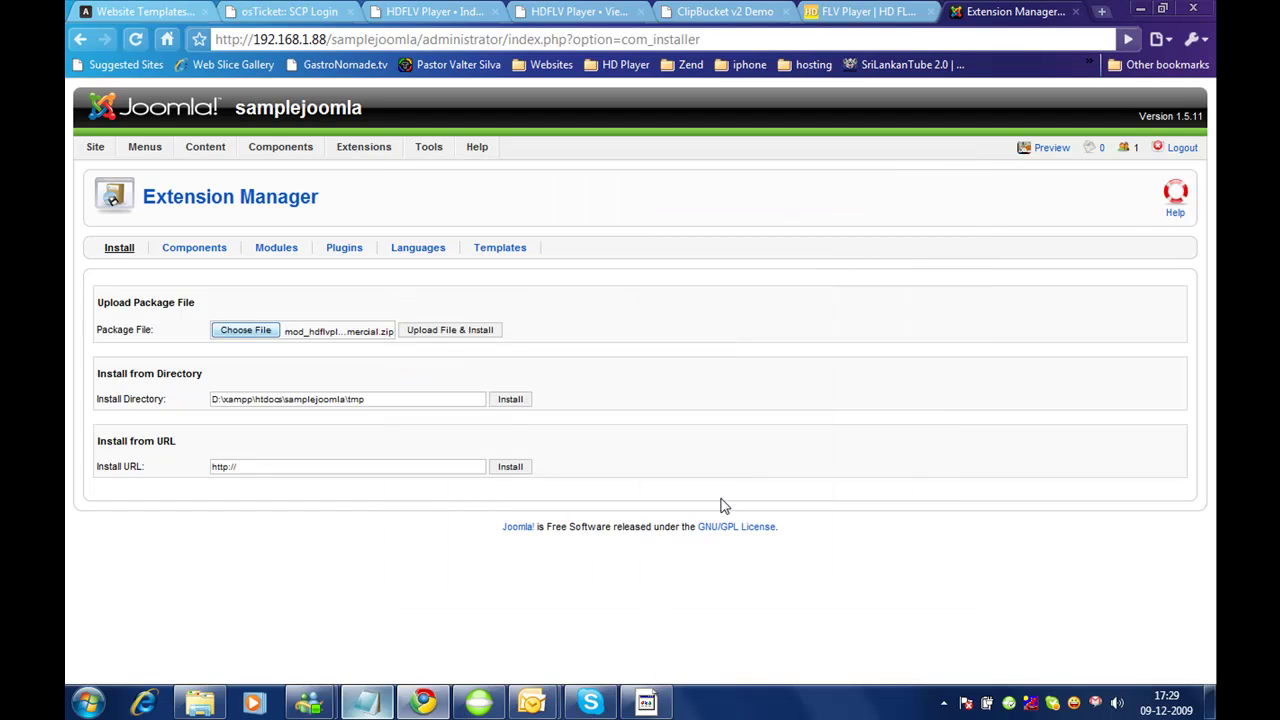
{"action": "left_click", "coordinate": [445, 333]}
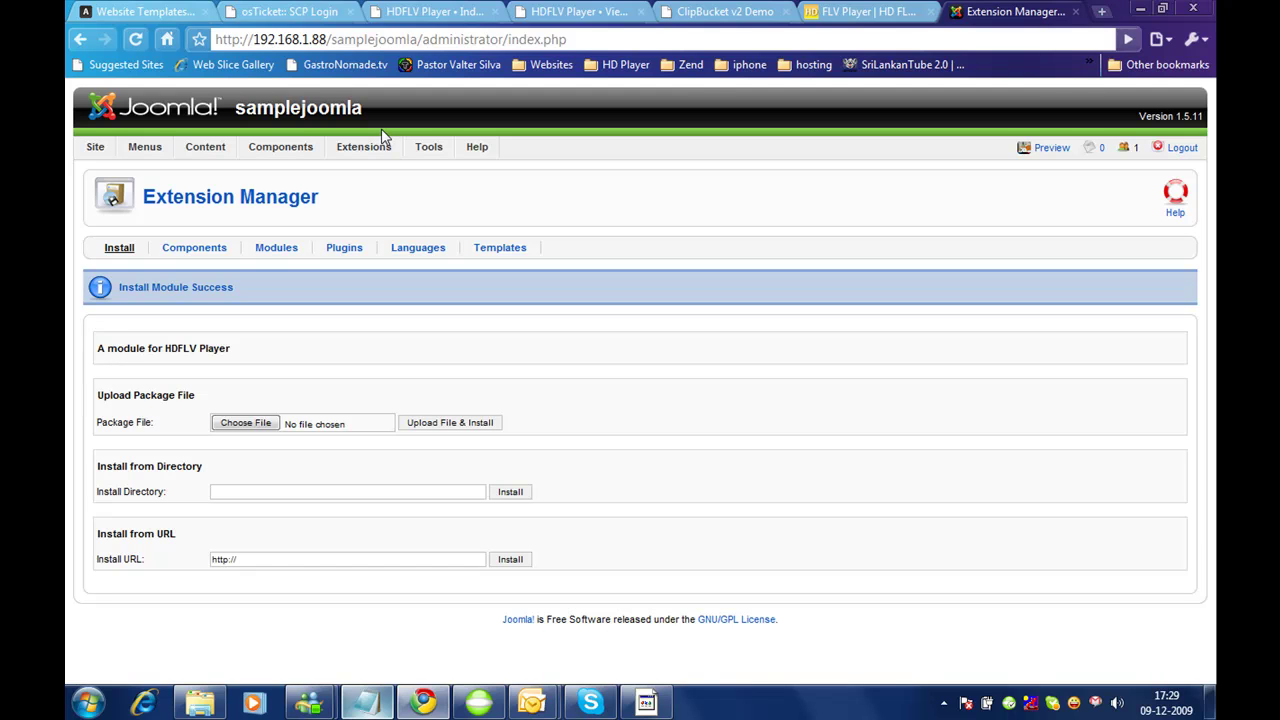
Step: List all site modules on one page in the Module Manager
{"action": "mouse_move", "coordinate": [366, 155]}
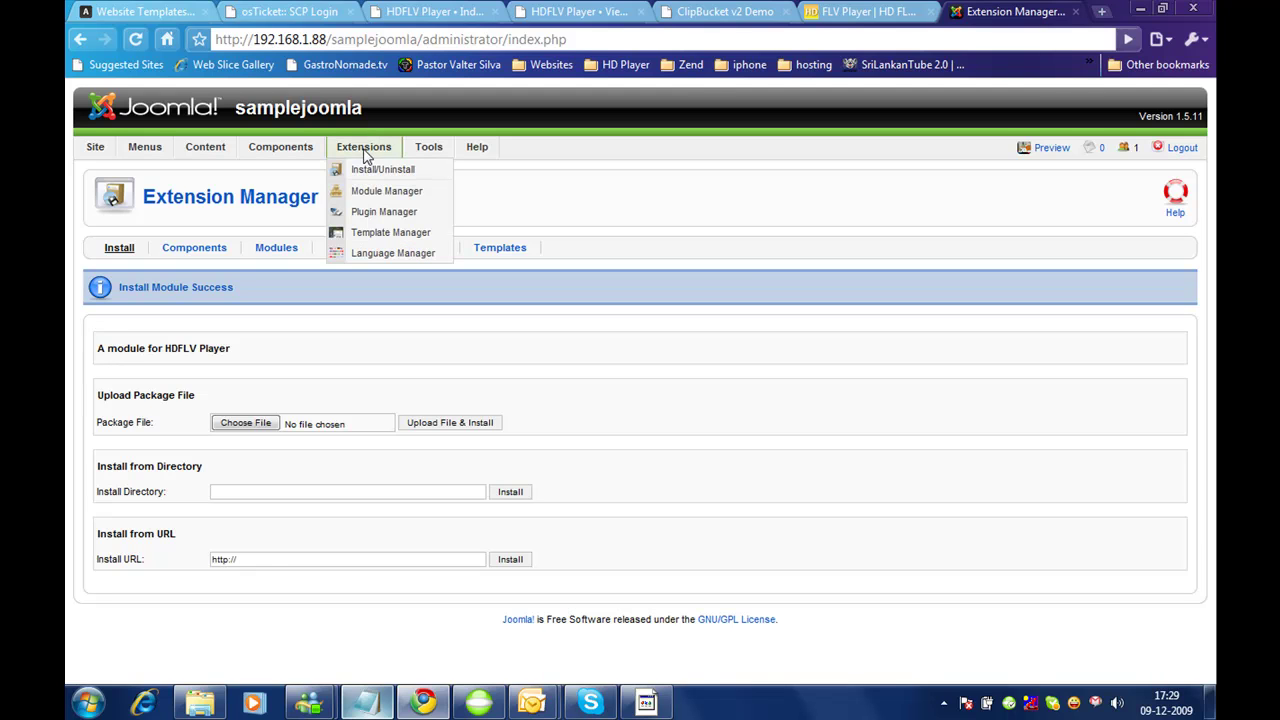
{"action": "left_click", "coordinate": [367, 191]}
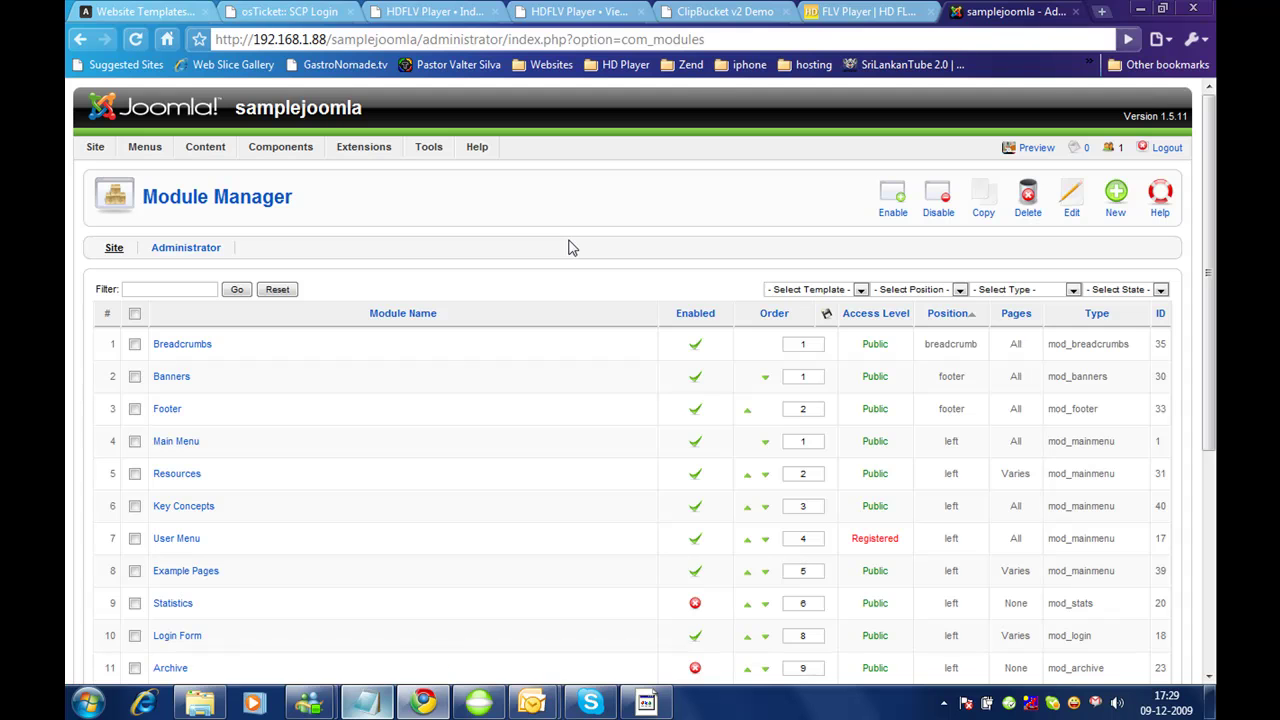
{"action": "scroll", "coordinate": [568, 247], "scroll_direction": "down", "scroll_amount": 5}
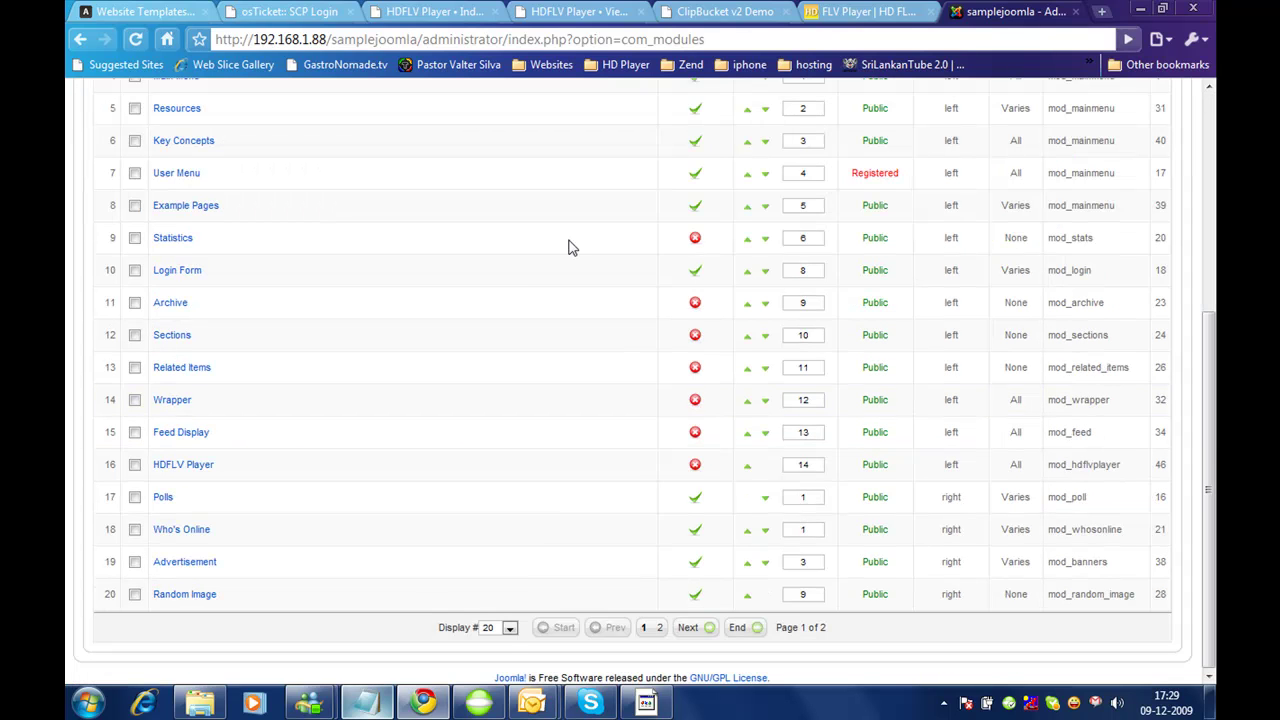
{"action": "left_click", "coordinate": [509, 627]}
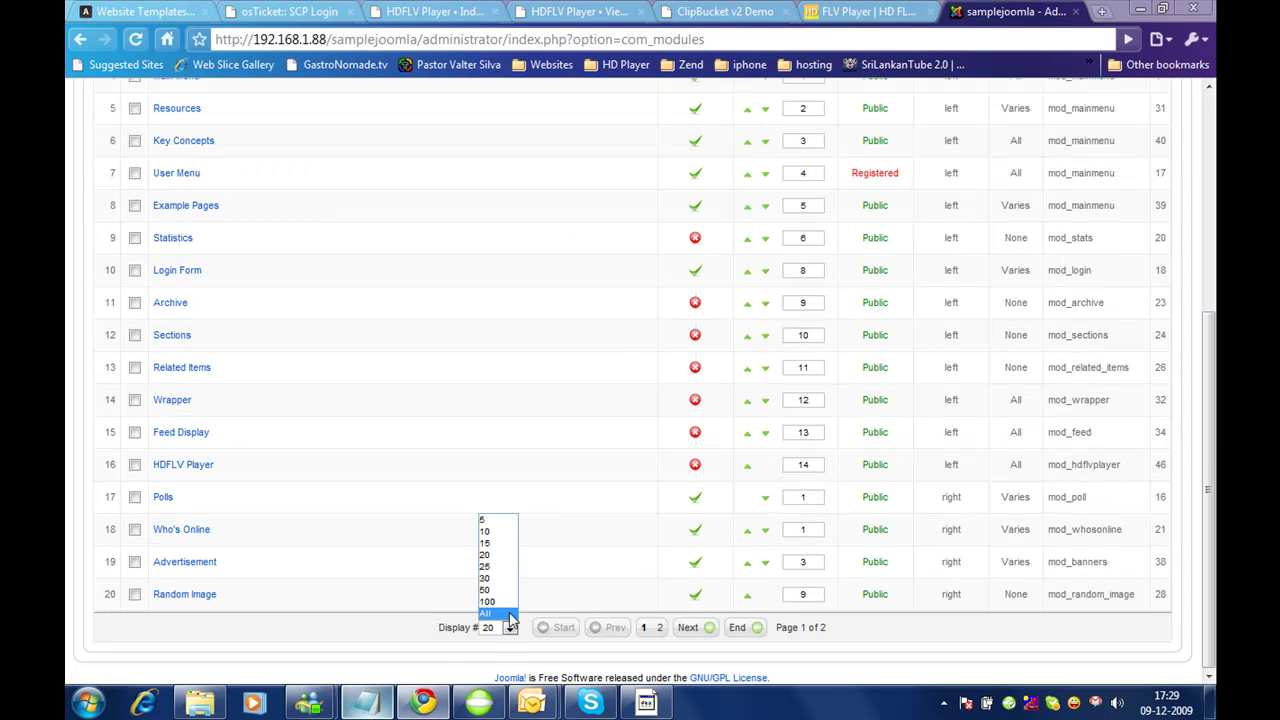
{"action": "left_click", "coordinate": [500, 612]}
Step: Find the HDFLV Player module in the list and open its settings
{"action": "key", "text": "ctrl+f"}
{"action": "type", "text": "hd"}
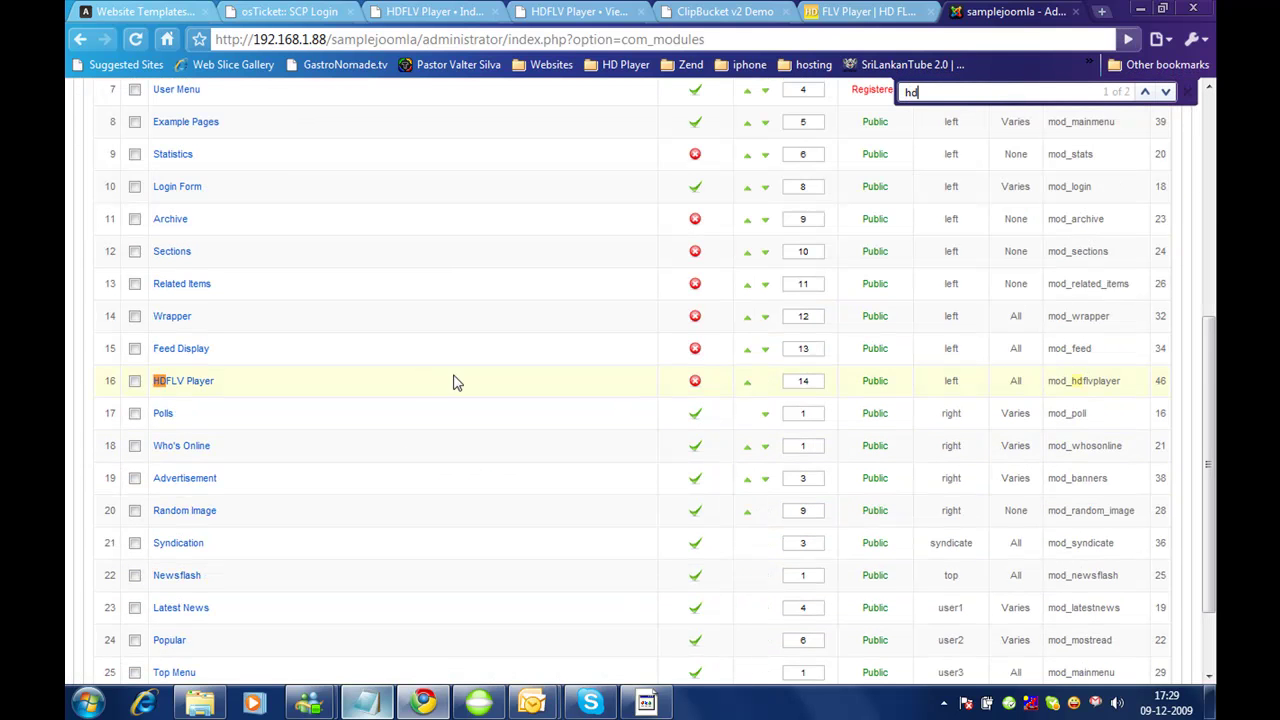
{"action": "left_click", "coordinate": [695, 383]}
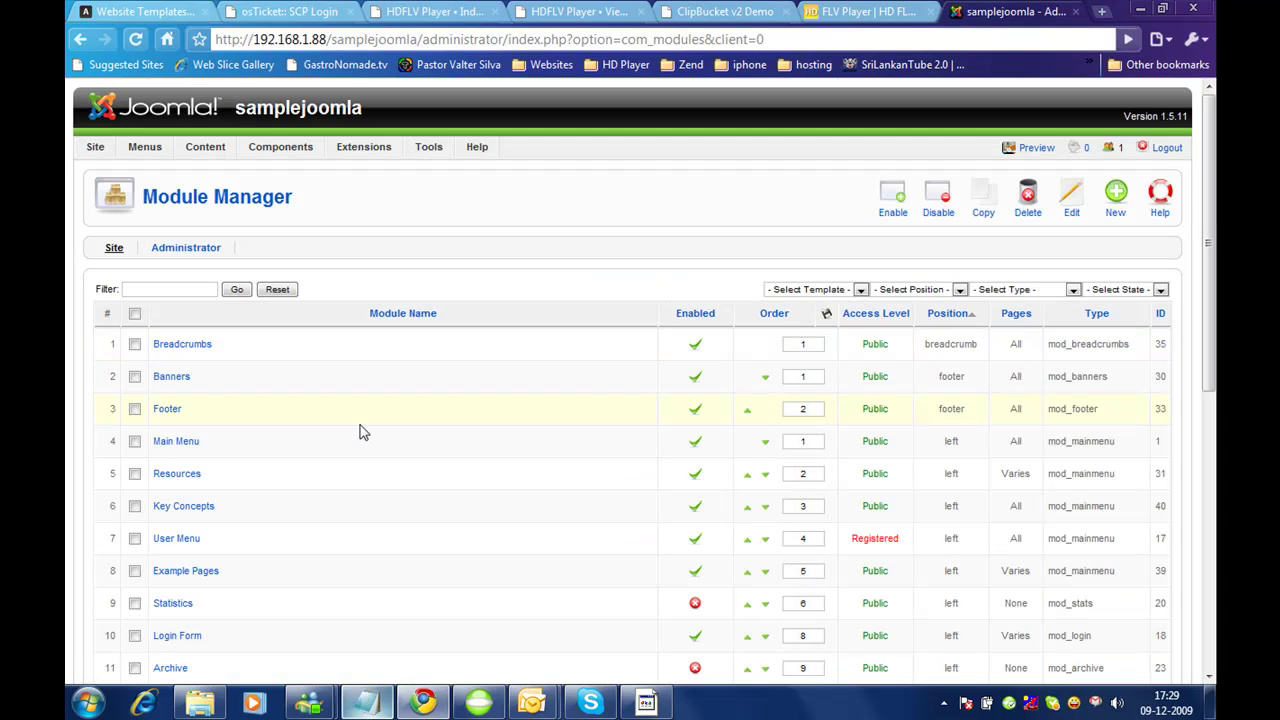
{"action": "scroll", "coordinate": [362, 432], "scroll_direction": "down", "scroll_amount": 1}
{"action": "key", "text": "ctrl+f"}
{"action": "type", "text": "hd"}
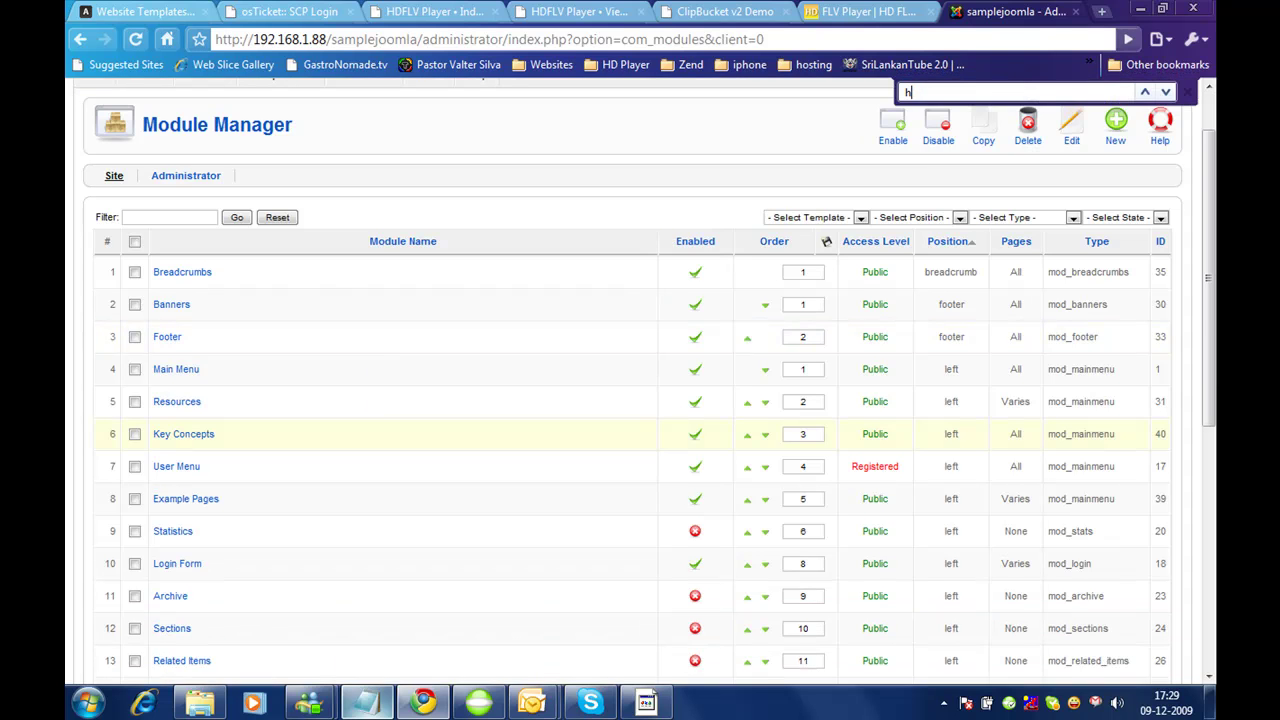
{"action": "left_click", "coordinate": [197, 385]}
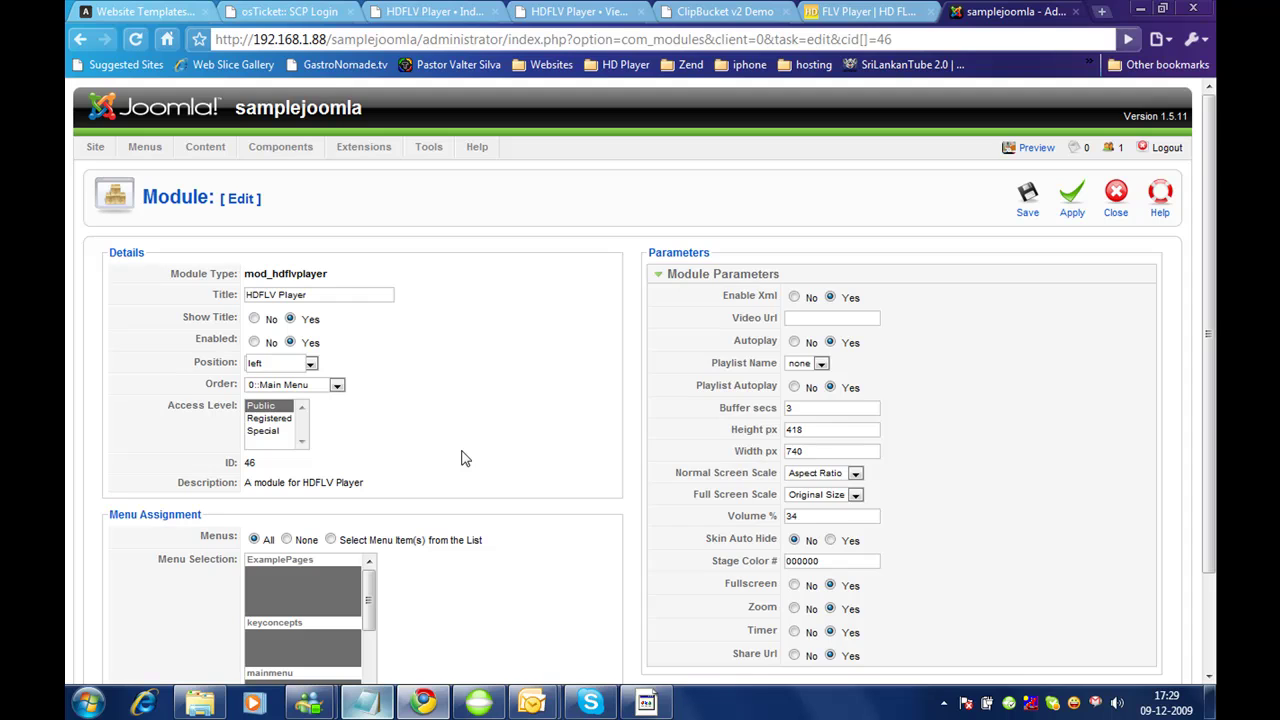
Step: Review the HDFLV Player module's ordering, keep it at 0::Main Menu, and save
{"action": "scroll", "coordinate": [461, 458], "scroll_direction": "down", "scroll_amount": 3}
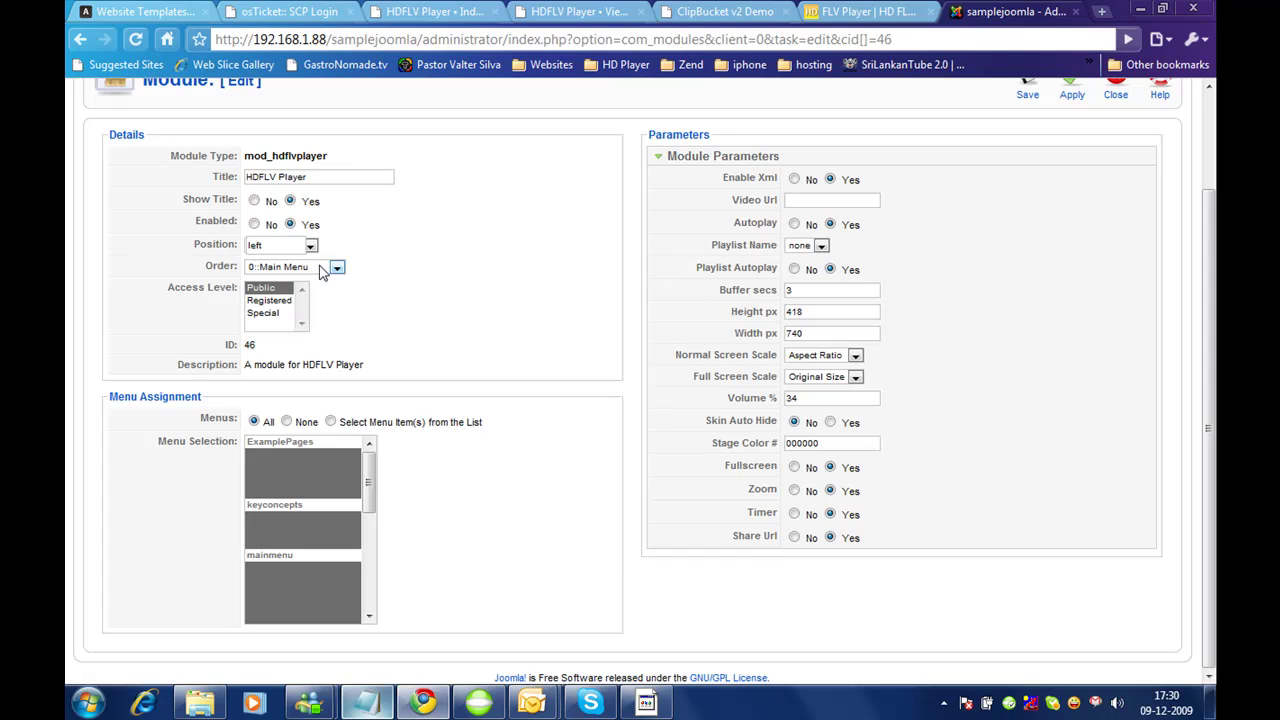
{"action": "left_click", "coordinate": [322, 268]}
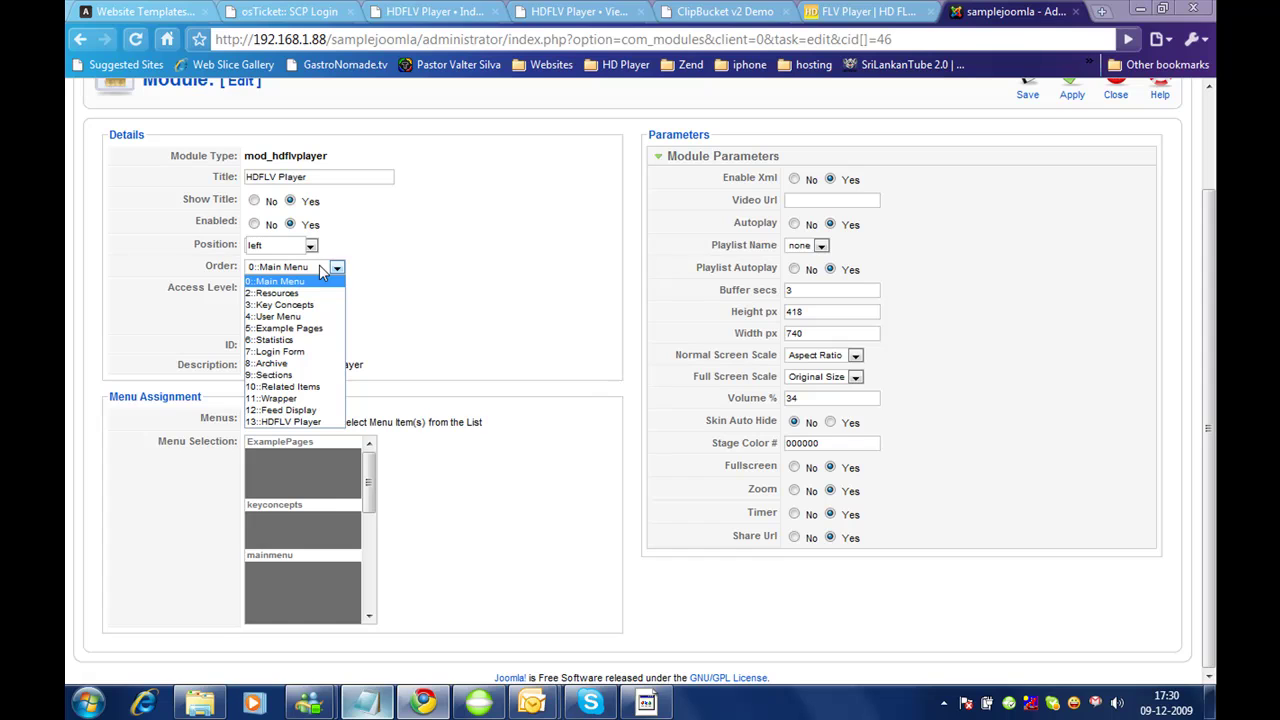
{"action": "left_click", "coordinate": [283, 352]}
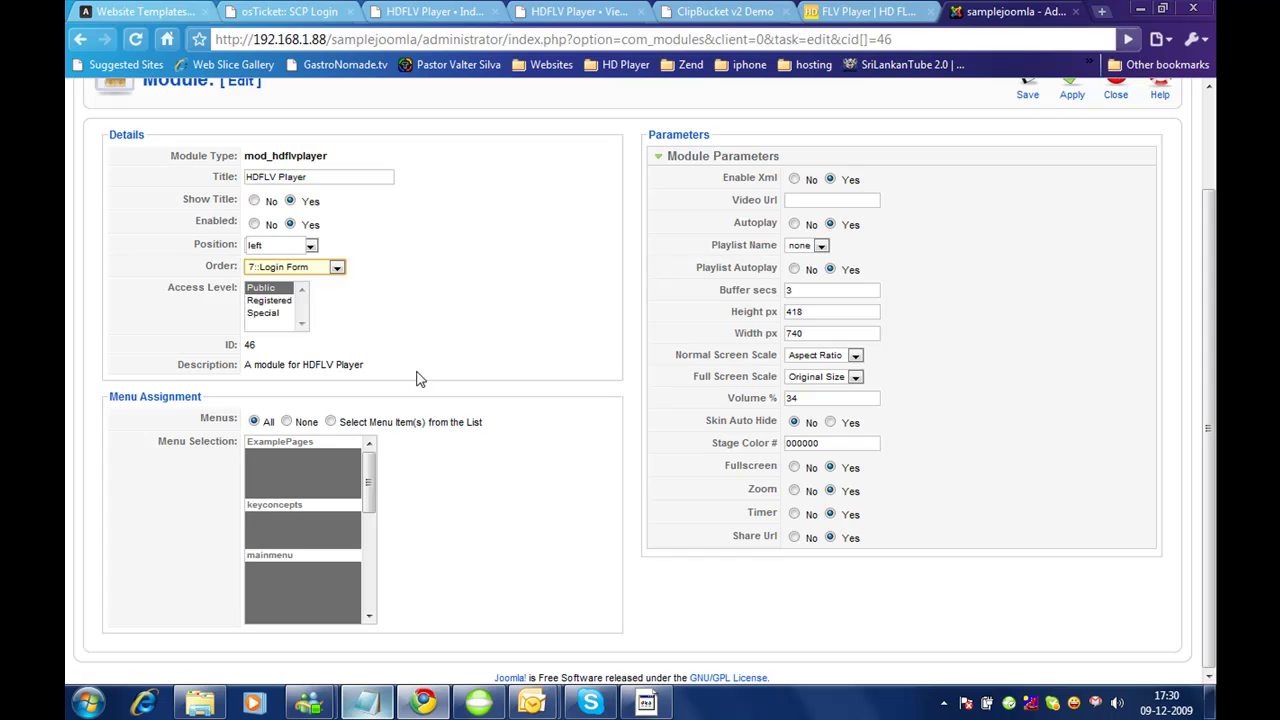
{"action": "scroll", "coordinate": [958, 228], "scroll_direction": "up", "scroll_amount": 7}
{"action": "left_click_drag", "start_coordinate": [1206, 234], "coordinate": [1210, 145]}
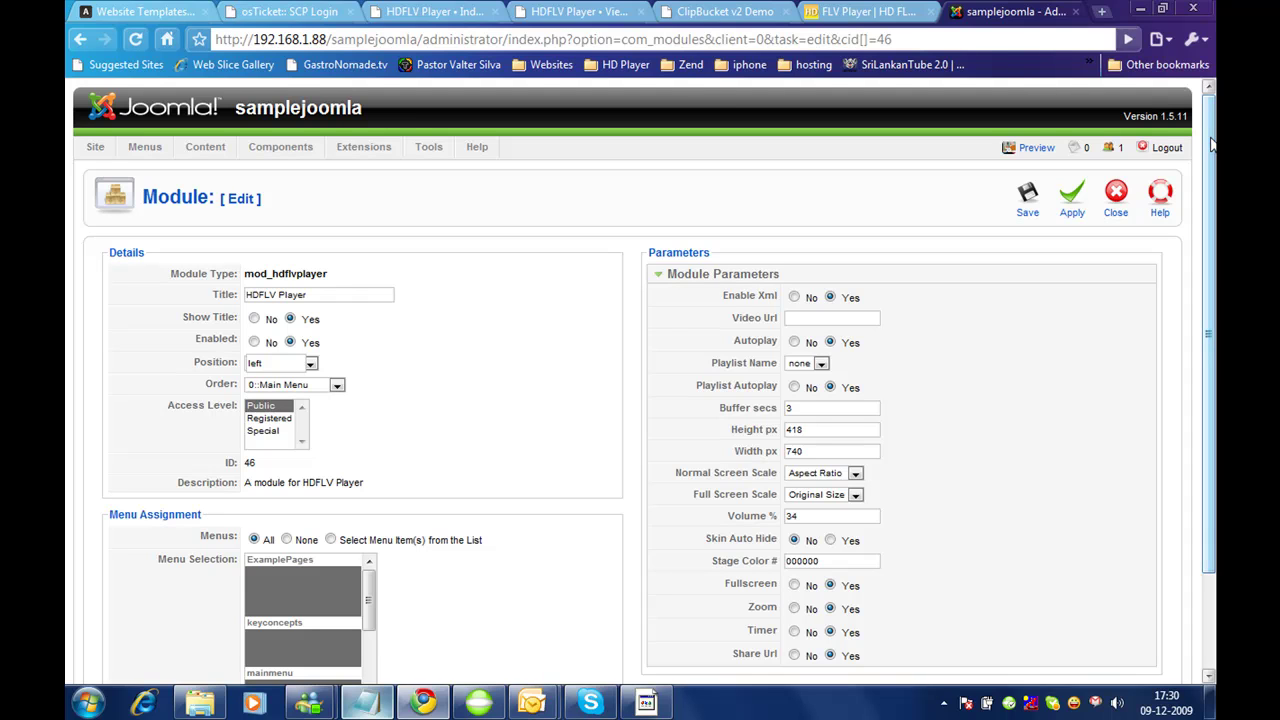
{"action": "left_click", "coordinate": [1027, 195]}
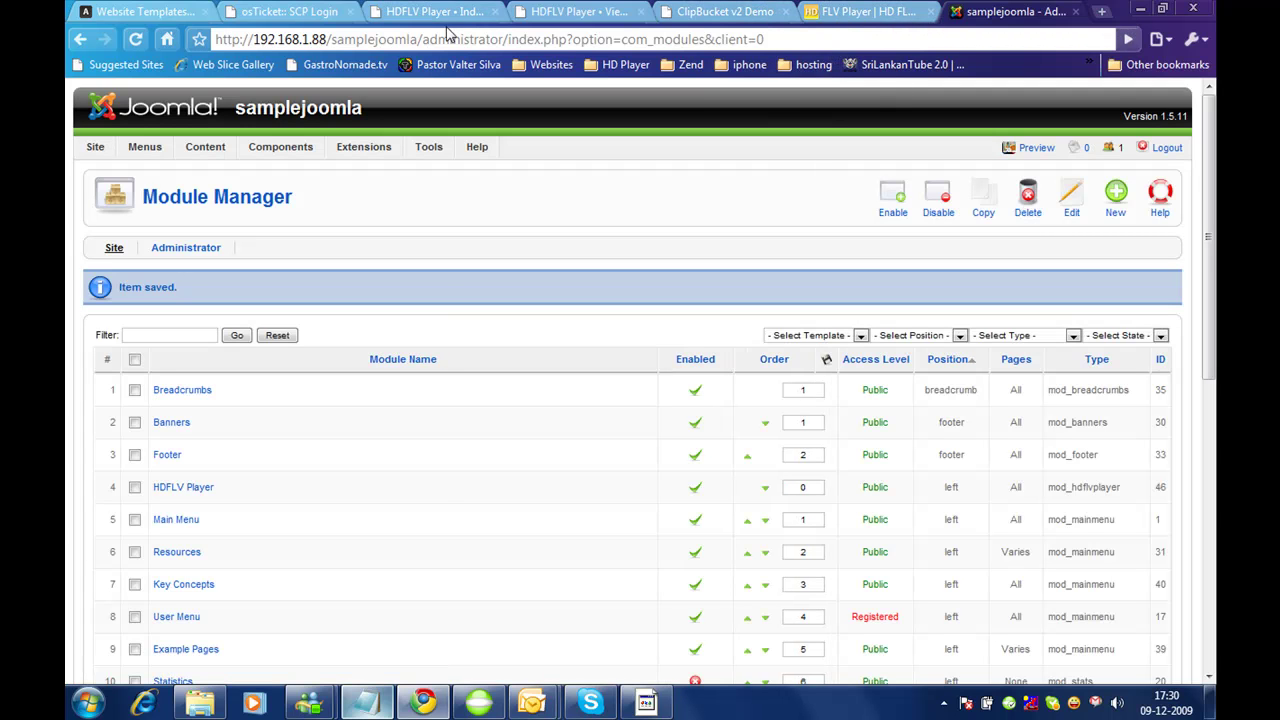
{"action": "left_click_drag", "start_coordinate": [418, 39], "coordinate": [139, 39]}
{"action": "key", "text": "ctrl+c"}
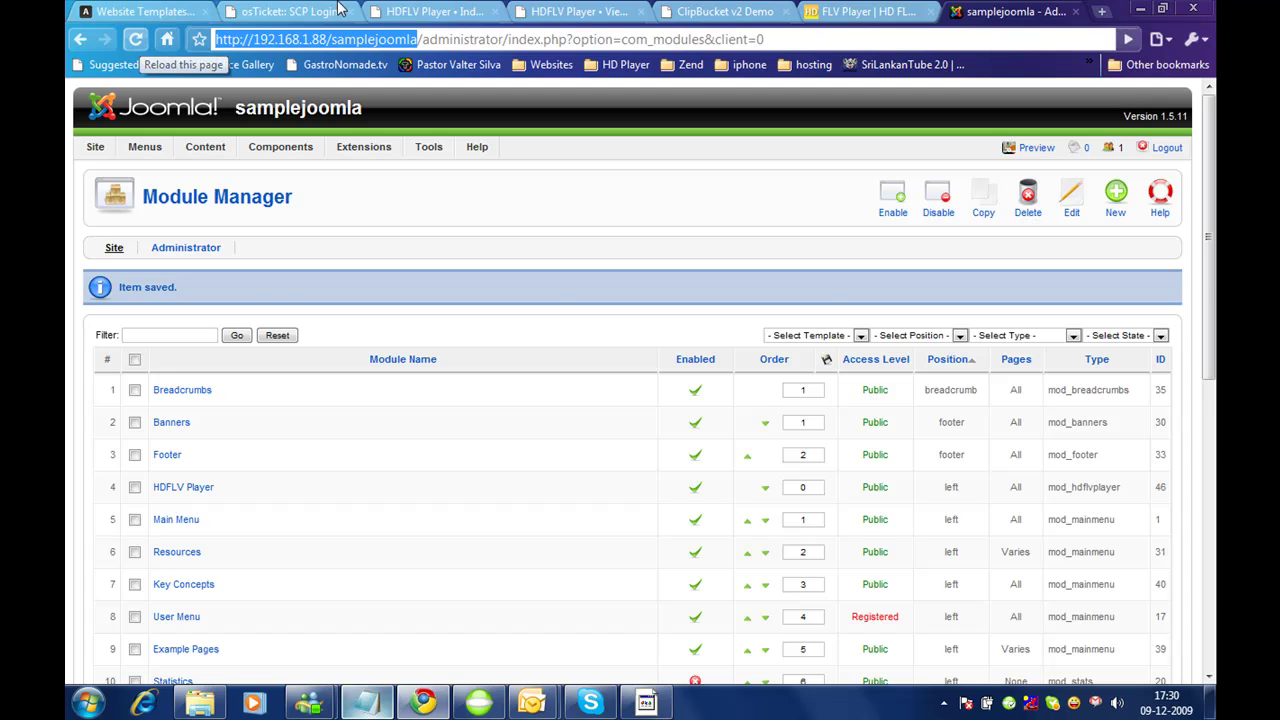
{"action": "left_click", "coordinate": [435, 11]}
{"action": "left_click", "coordinate": [405, 39]}
{"action": "key", "text": "ctrl+v"}
{"action": "key", "text": "Return"}
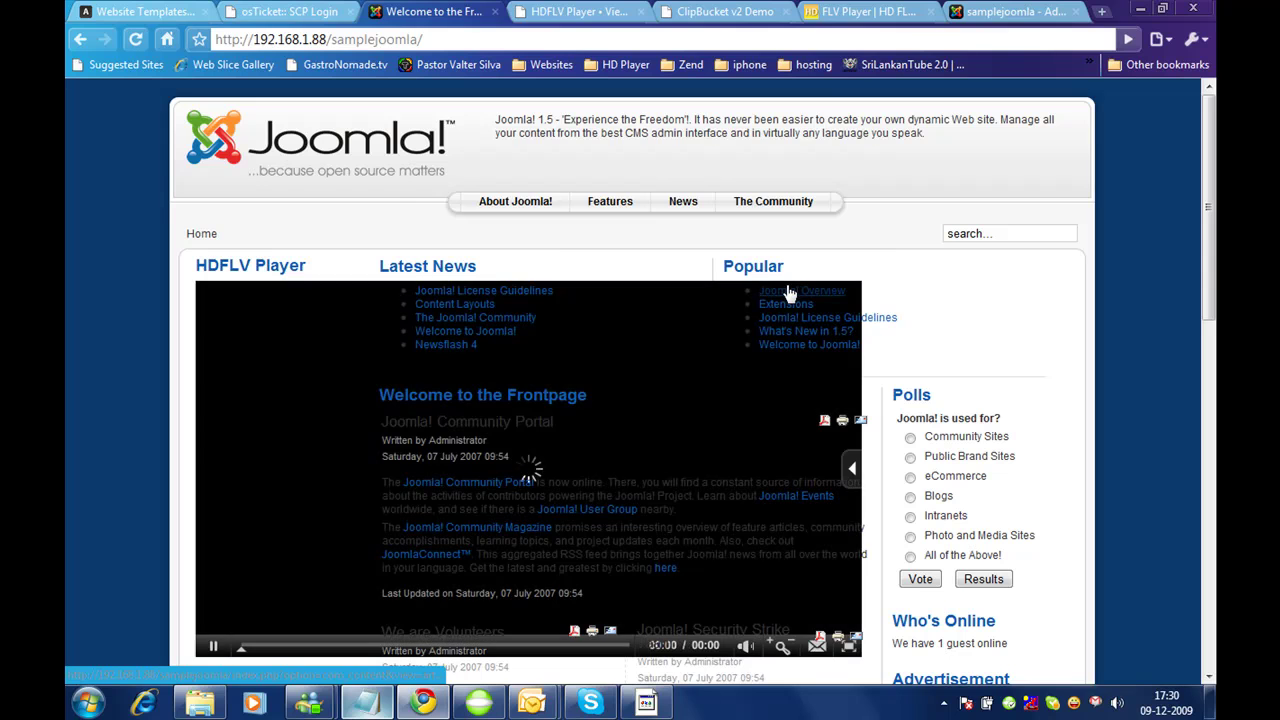
{"action": "left_click_drag", "start_coordinate": [1210, 195], "coordinate": [1208, 238]}
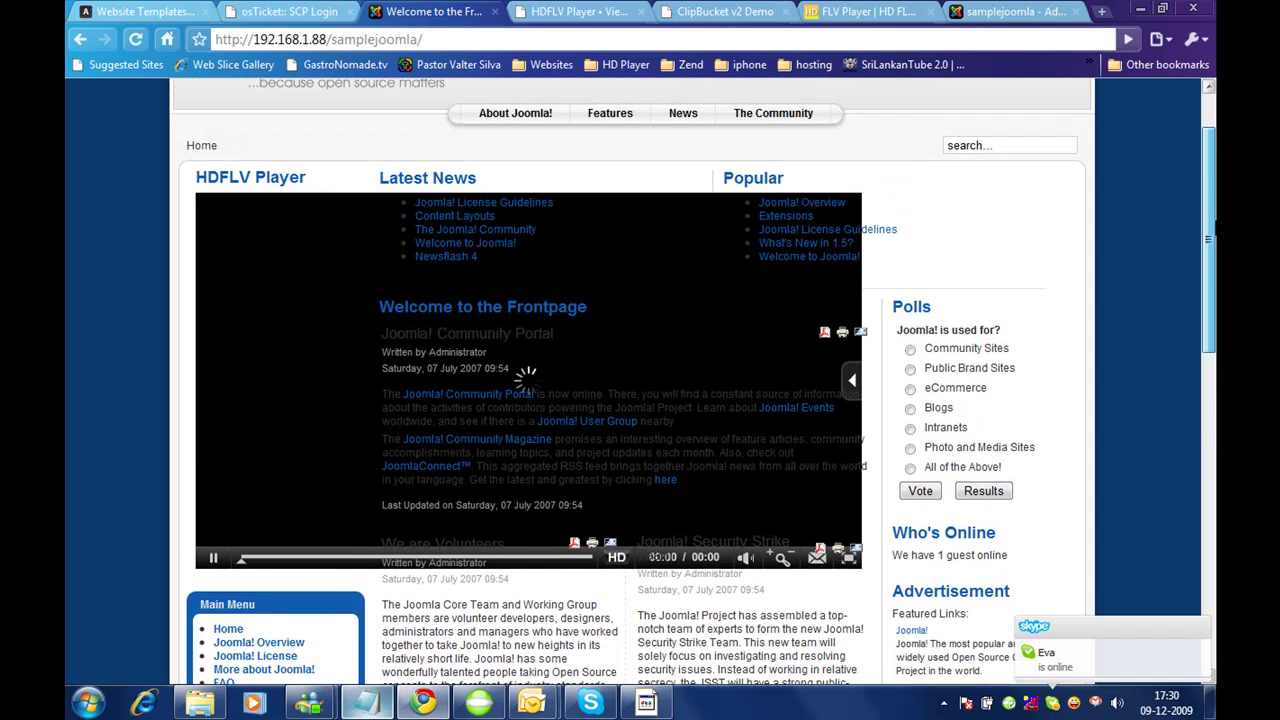
{"action": "left_click", "coordinate": [1019, 11]}
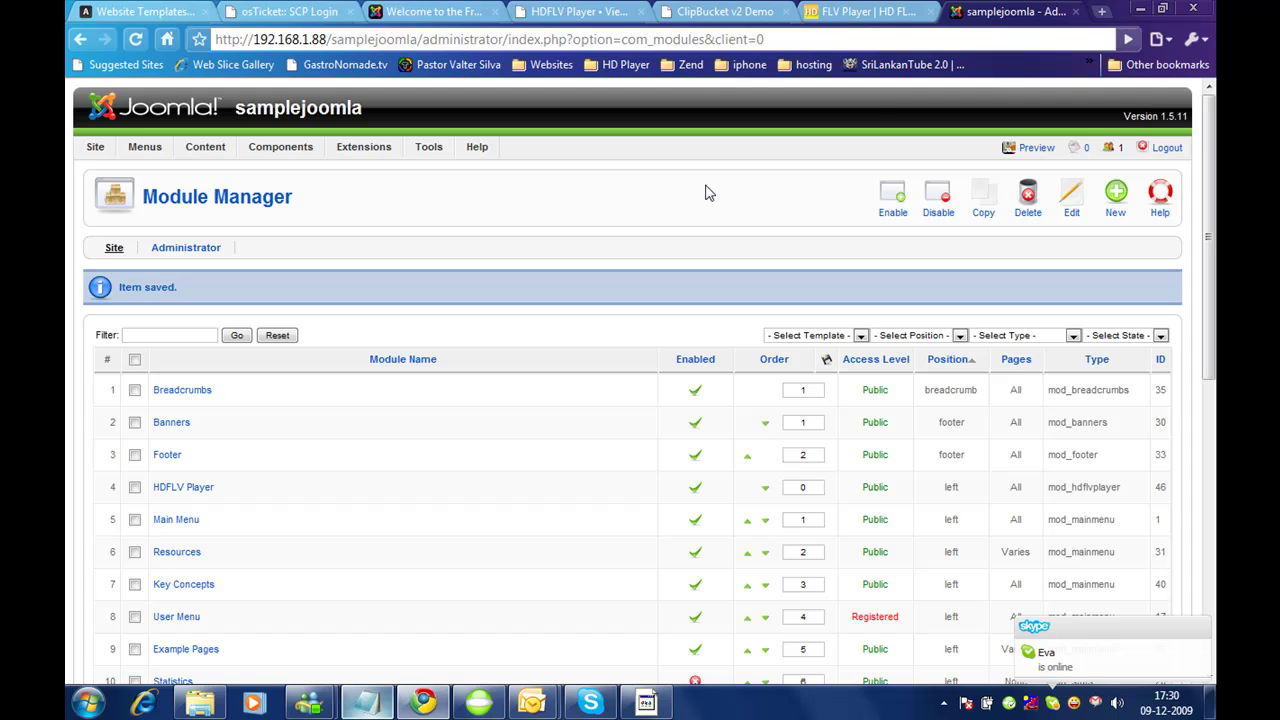
Step: Resize the HDFLV Player module to 200 px wide and 150 px high, and save
{"action": "left_click", "coordinate": [183, 487]}
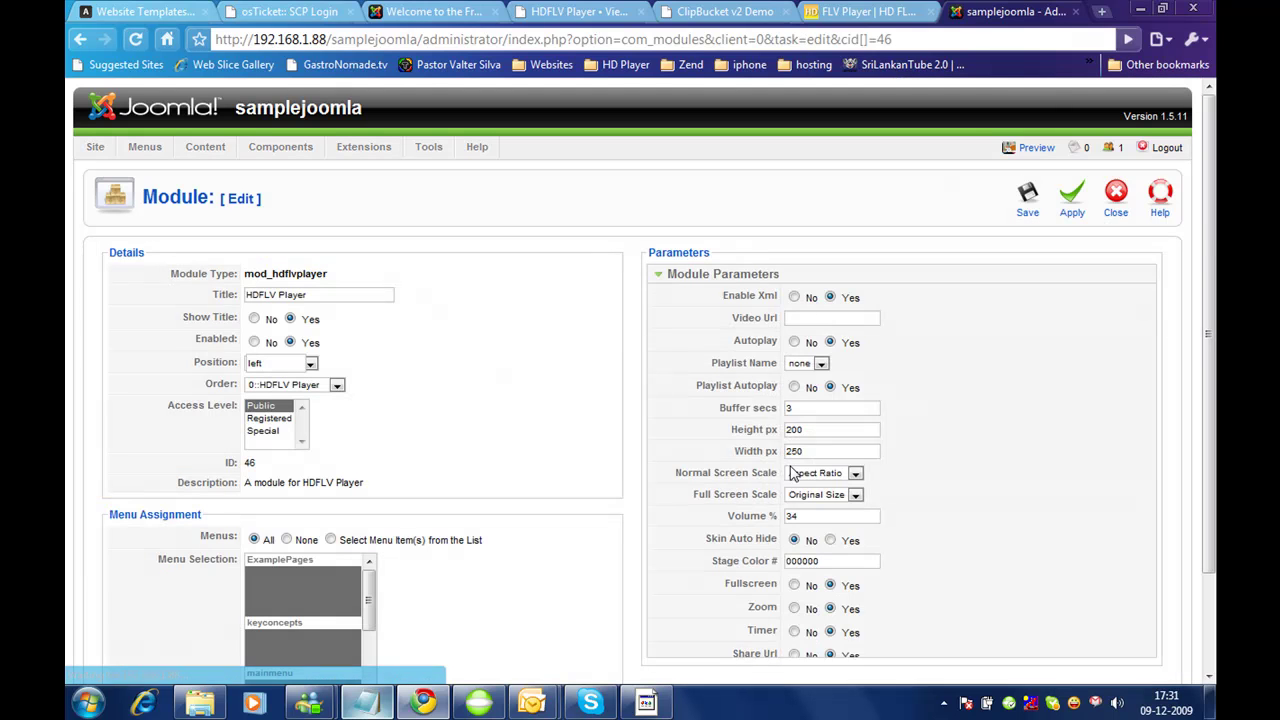
{"action": "left_click_drag", "start_coordinate": [824, 454], "coordinate": [689, 447]}
{"action": "type", "text": "20"}
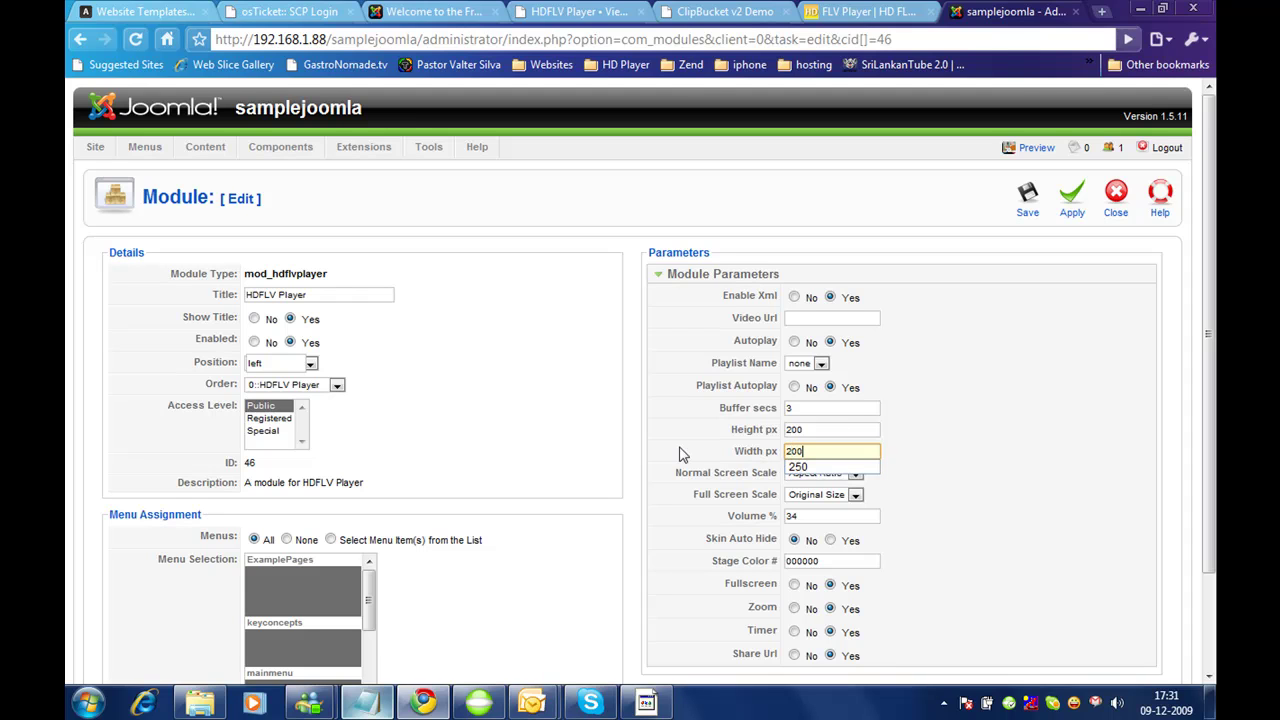
{"action": "left_click_drag", "start_coordinate": [822, 428], "coordinate": [727, 424]}
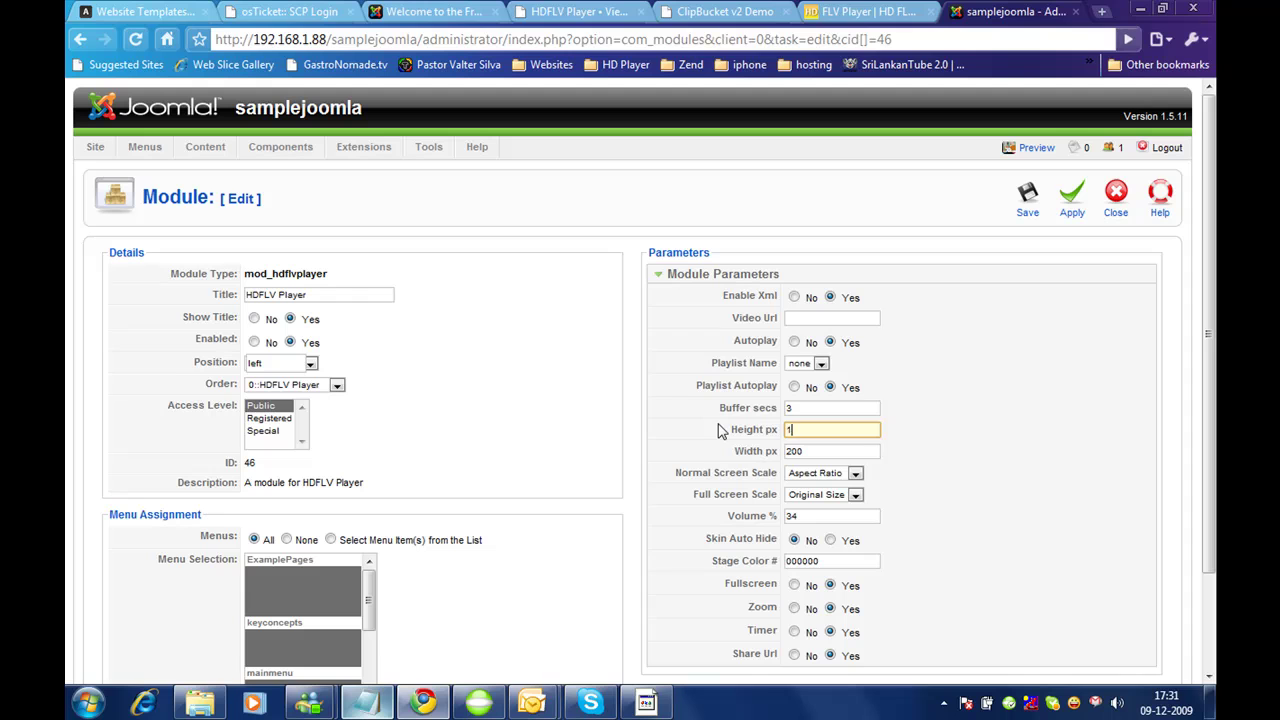
{"action": "left_click", "coordinate": [1027, 198]}
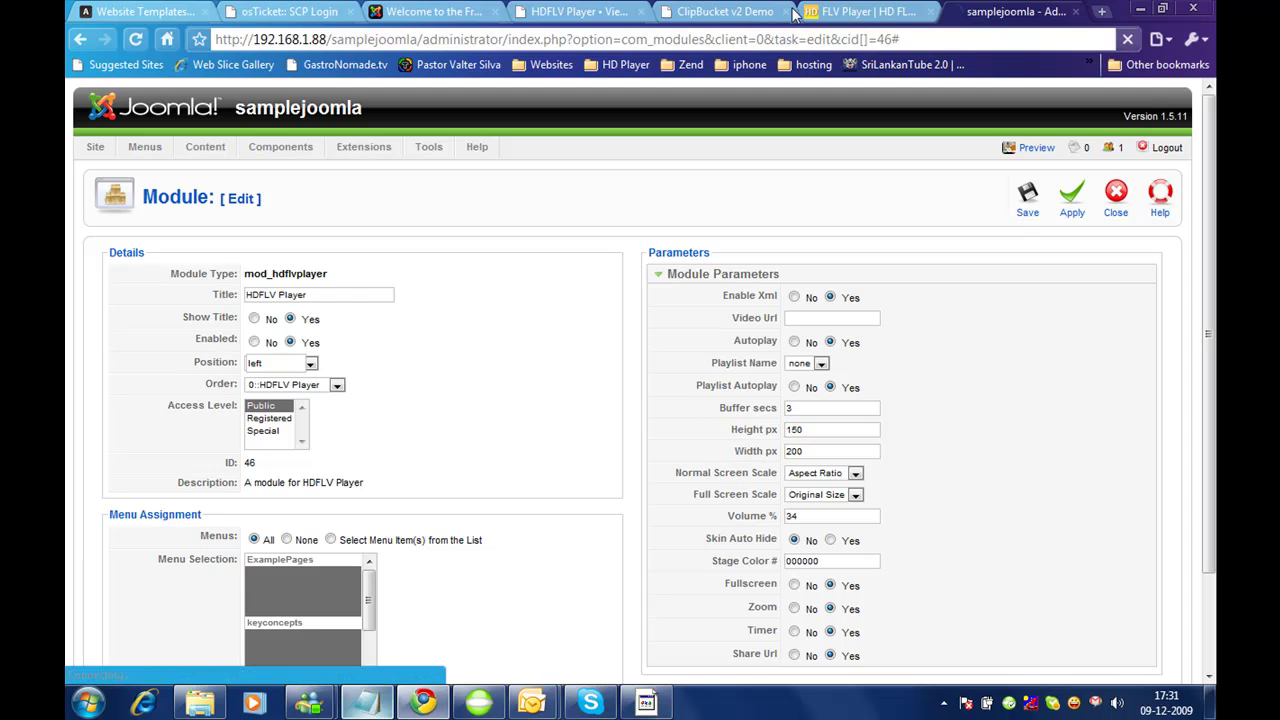
Step: Reload the front page to check the smaller player, pause it, then return to admin
{"action": "left_click", "coordinate": [433, 10]}
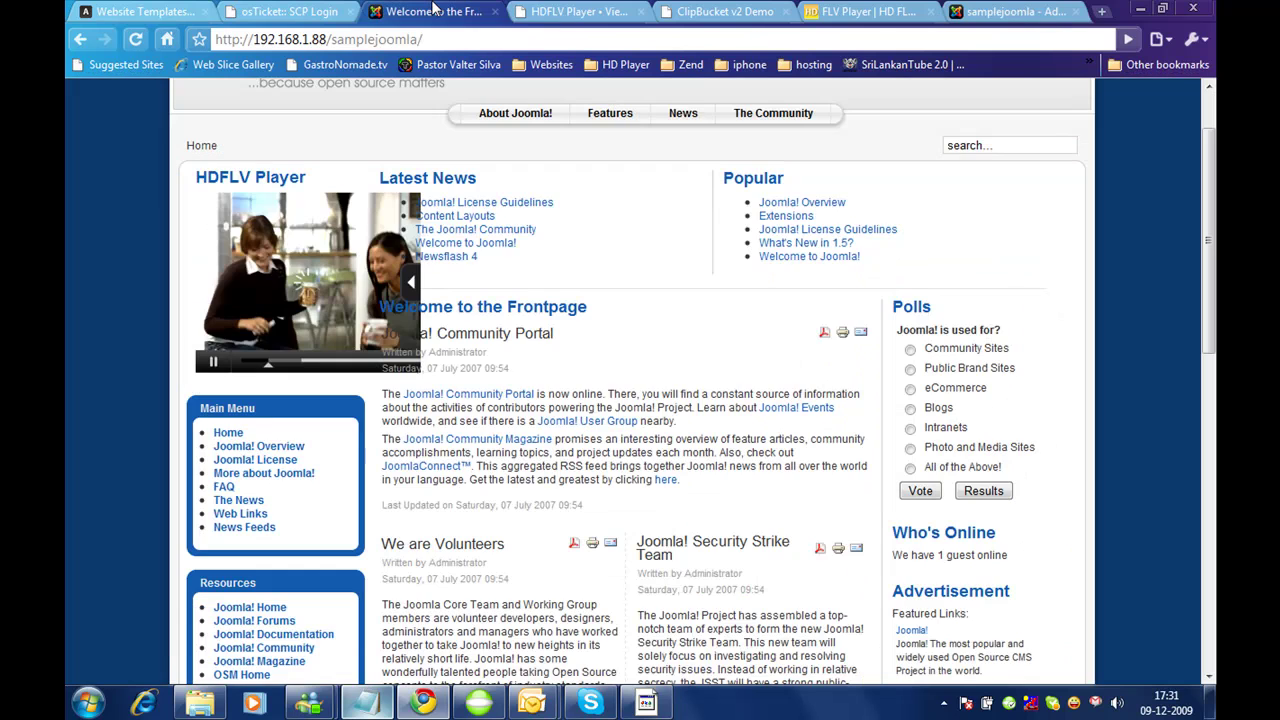
{"action": "key", "text": "F5"}
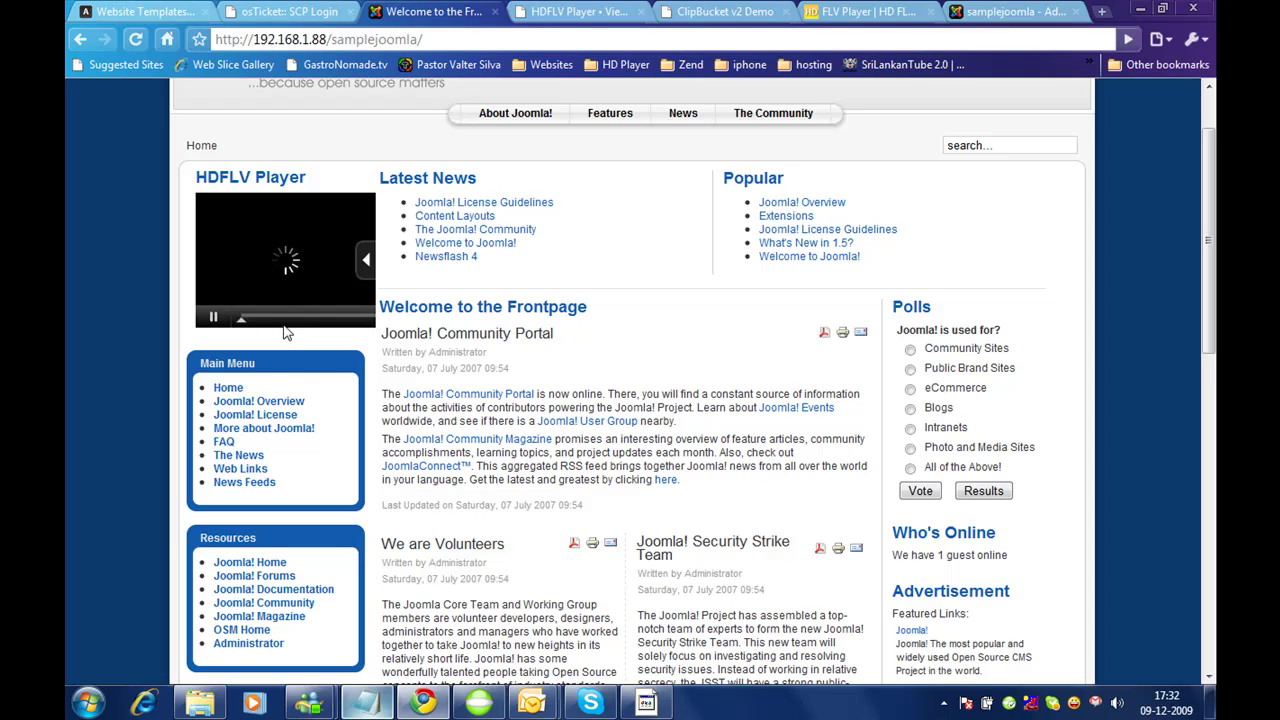
{"action": "left_click", "coordinate": [278, 305]}
{"action": "left_click", "coordinate": [990, 11]}
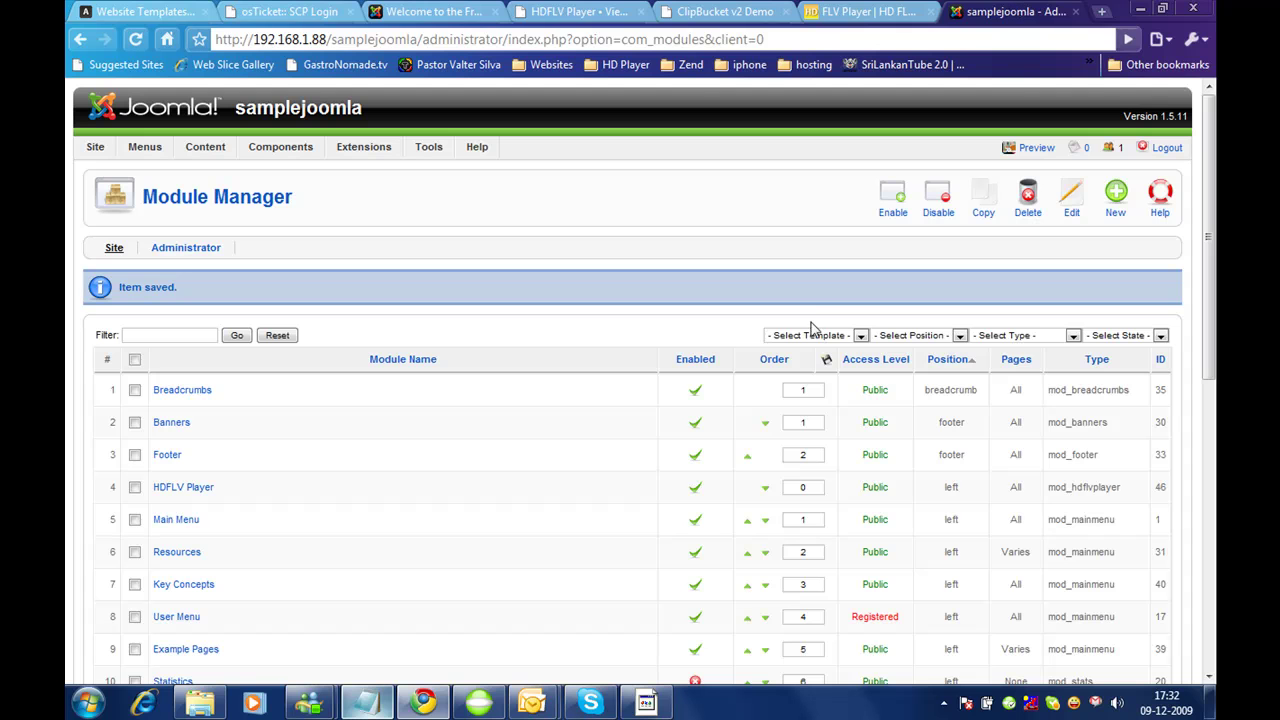
Step: Set Fullscreen, Zoom and Share Url to No, save, and check the player on the front page
{"action": "left_click", "coordinate": [176, 487]}
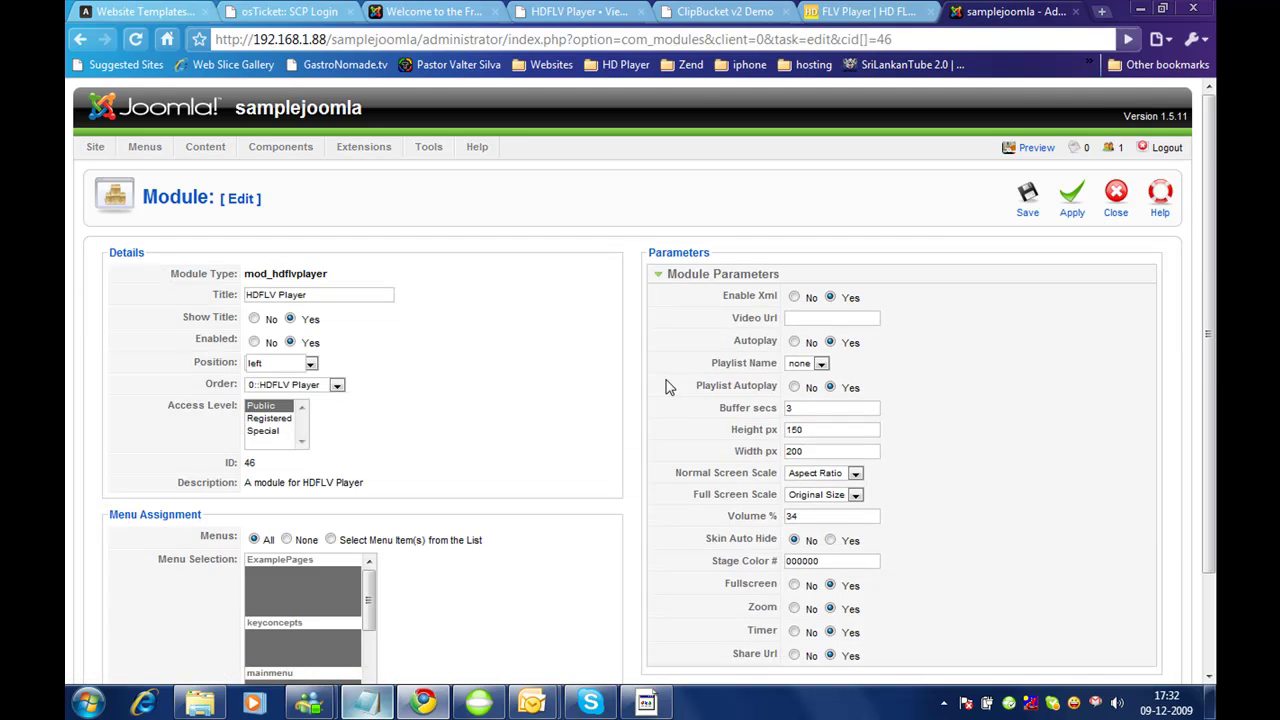
{"action": "scroll", "coordinate": [669, 387], "scroll_direction": "down", "scroll_amount": 2}
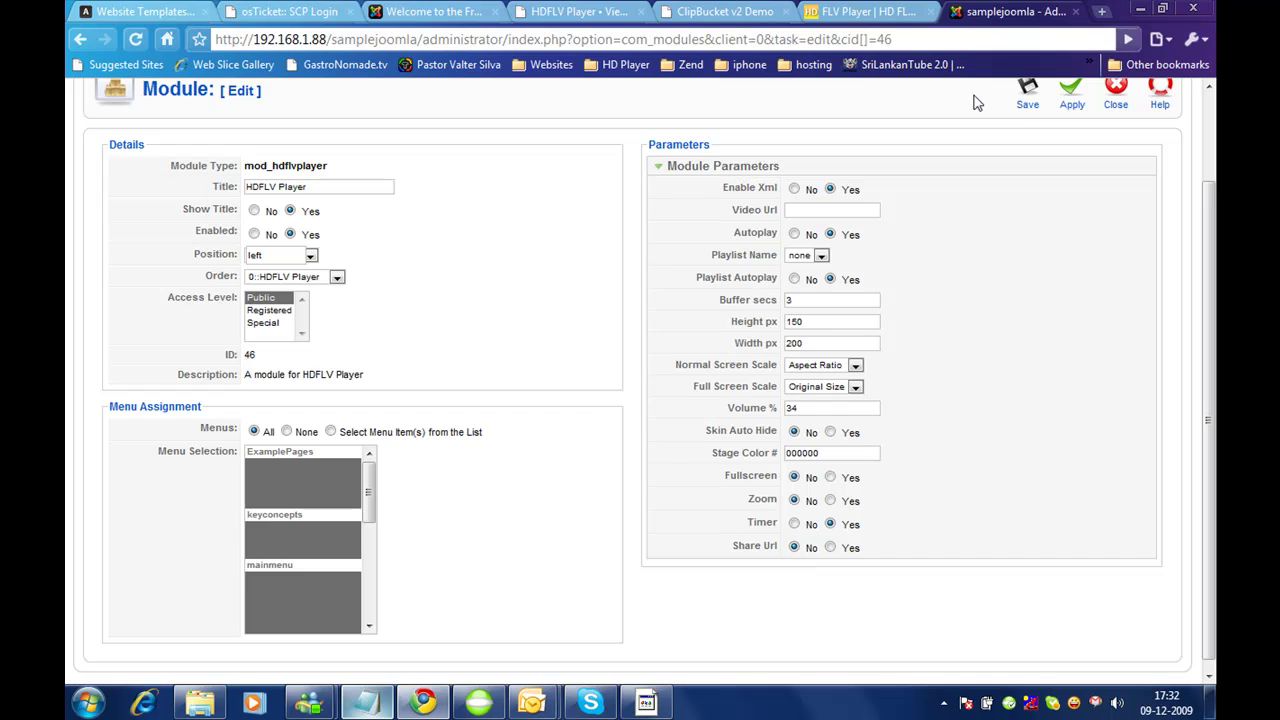
{"action": "left_click", "coordinate": [1027, 92]}
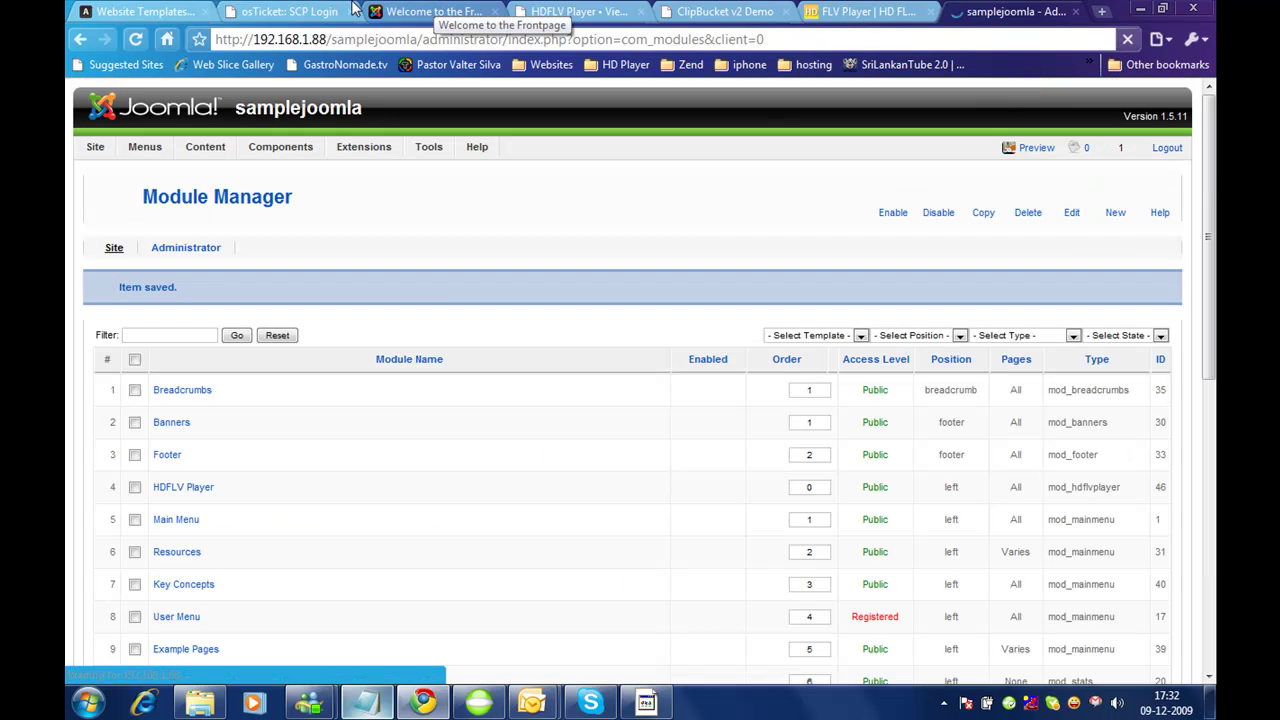
{"action": "left_click", "coordinate": [410, 11]}
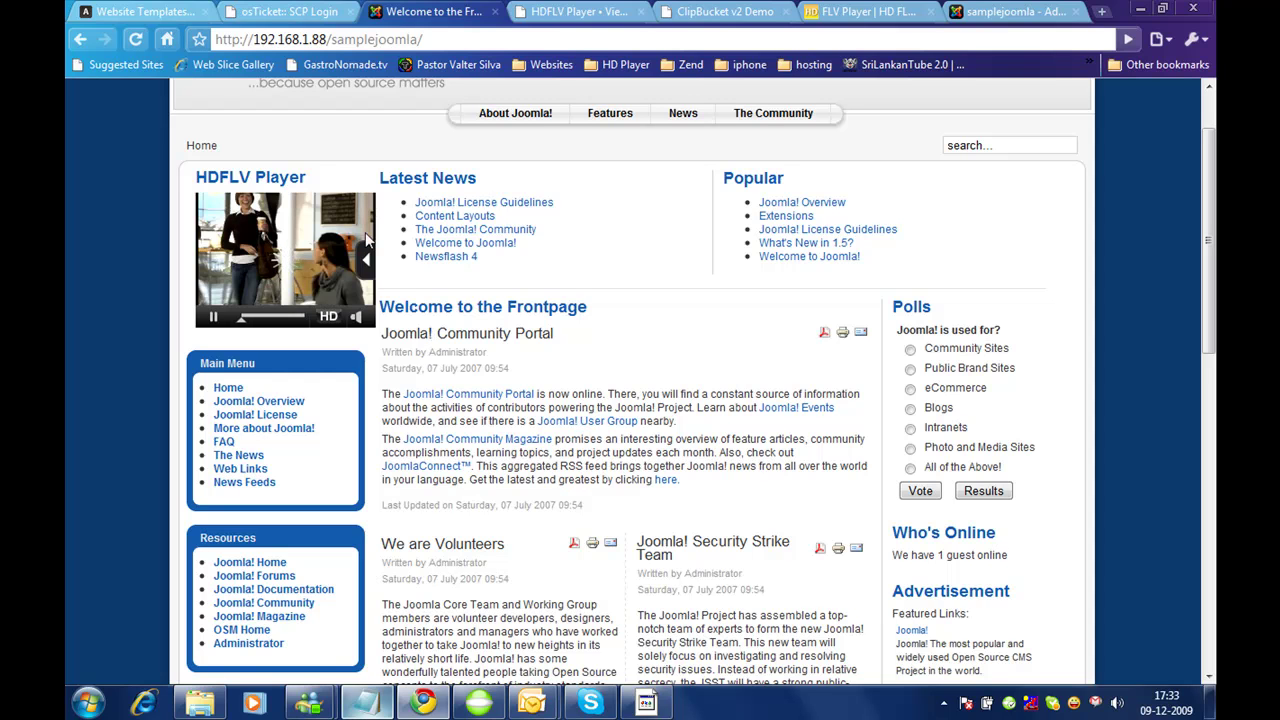
{"action": "left_click", "coordinate": [995, 10]}
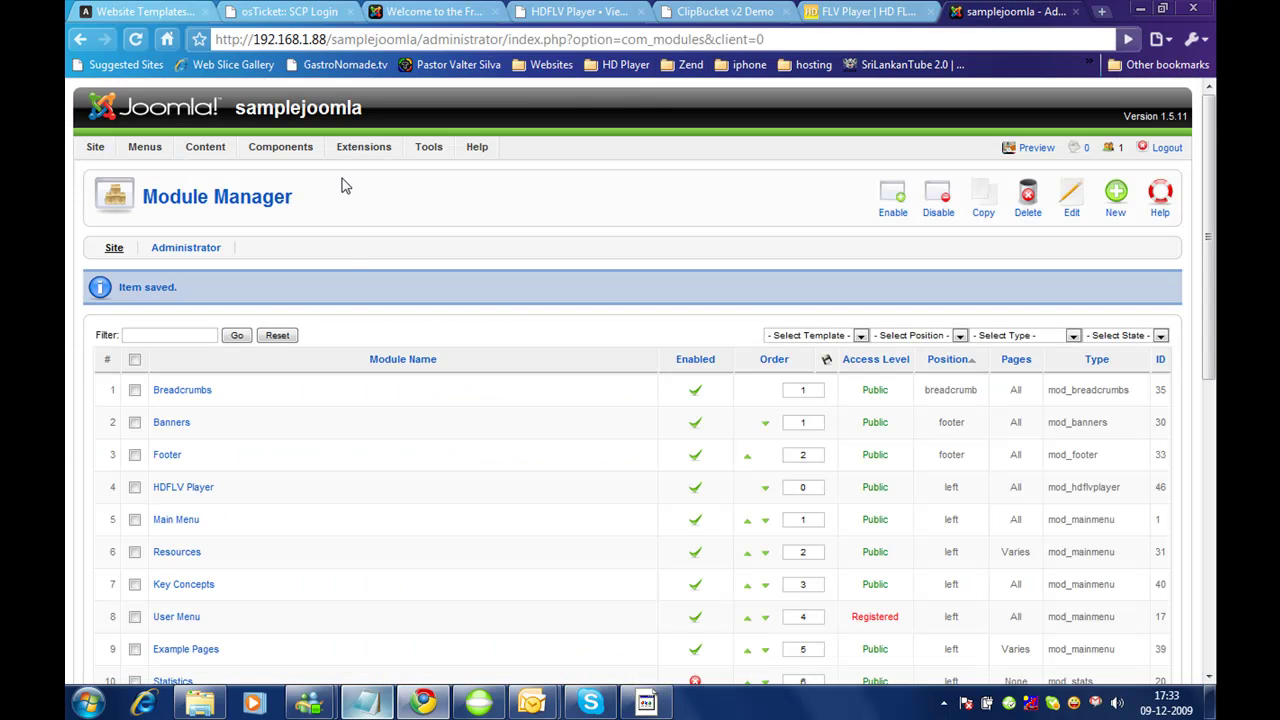
Step: Go to the HD FLV Player component's videos and then its playlist list
{"action": "mouse_move", "coordinate": [280, 150]}
{"action": "mouse_move", "coordinate": [305, 215]}
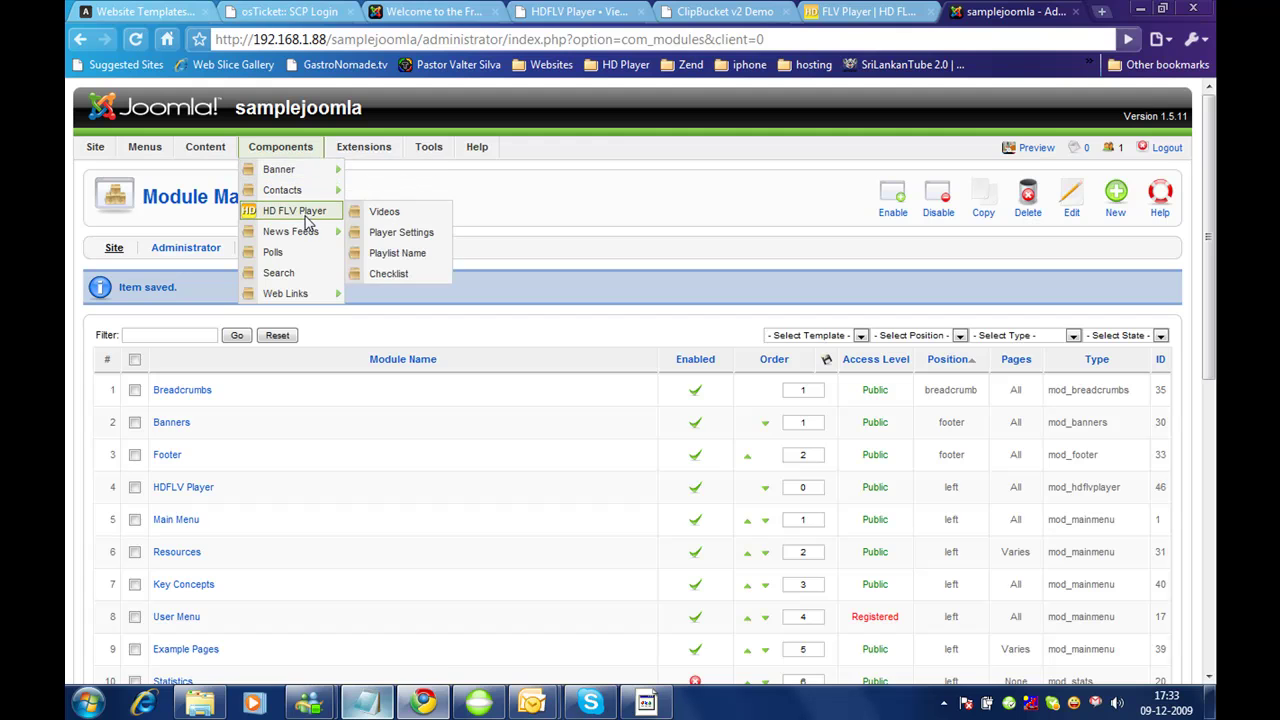
{"action": "left_click", "coordinate": [382, 214]}
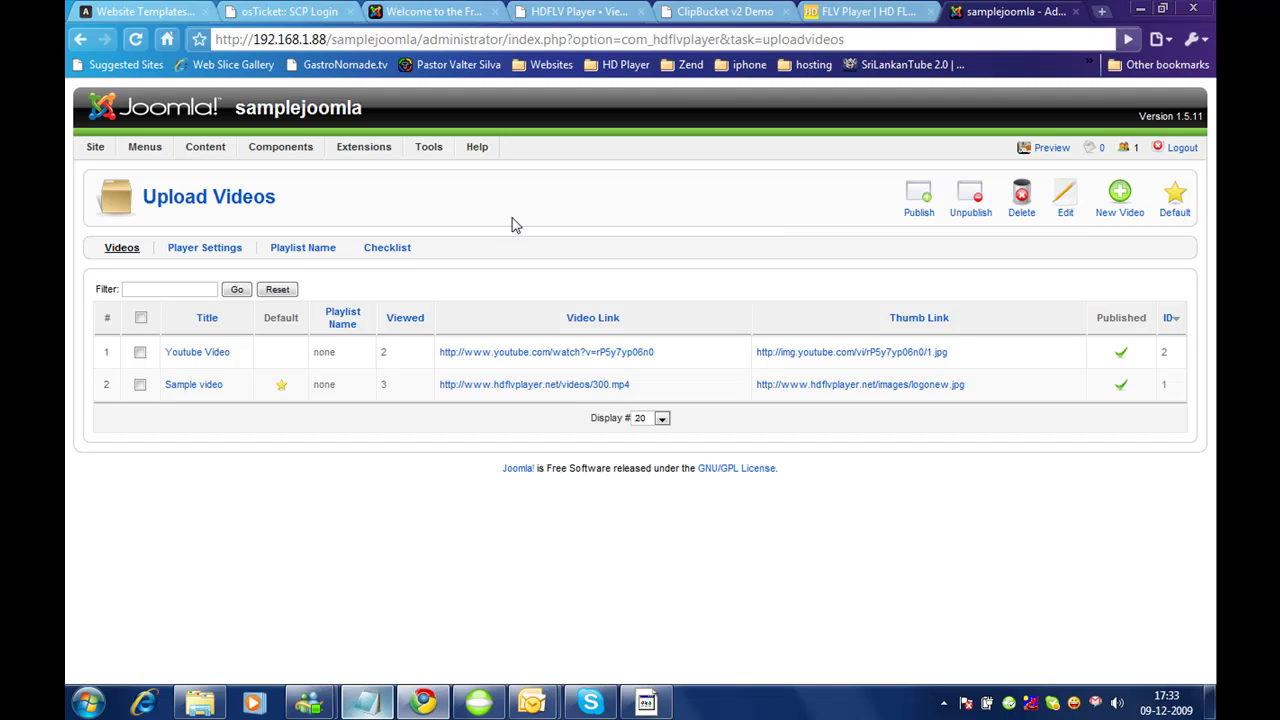
{"action": "left_click", "coordinate": [300, 249]}
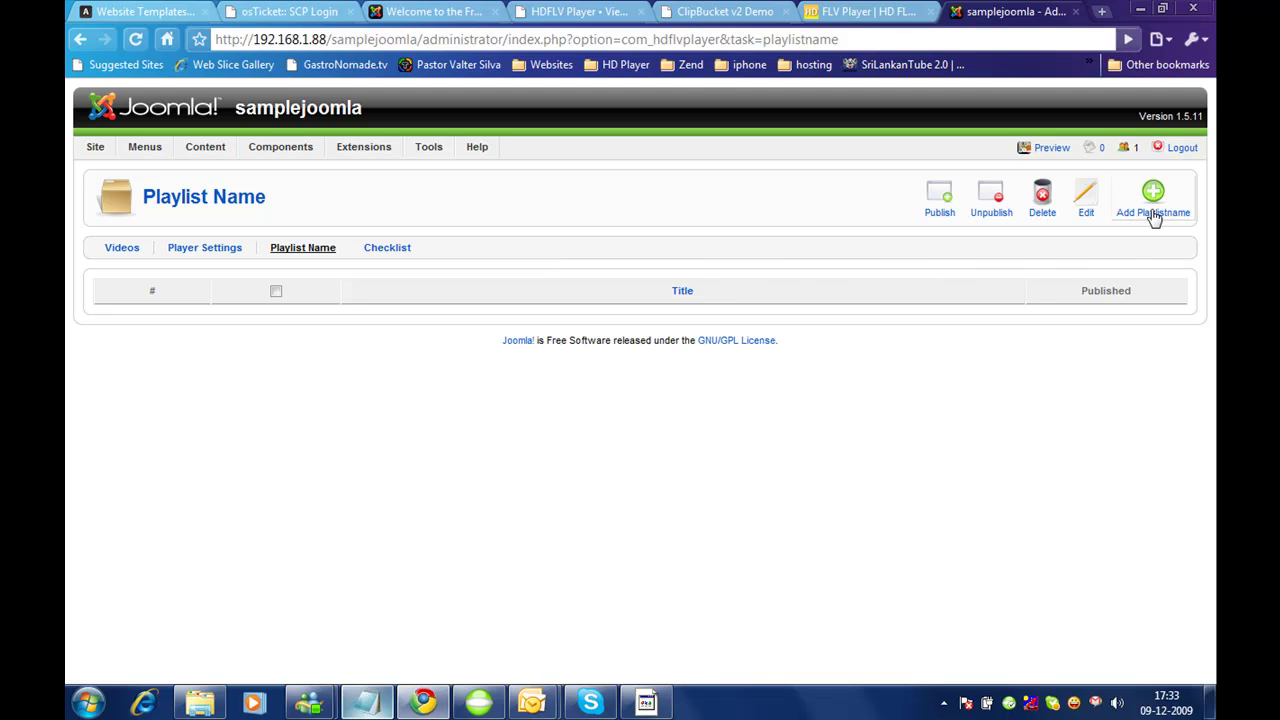
Step: Add and save a published playlist named Homepage, then return to Videos
{"action": "left_click", "coordinate": [1152, 212]}
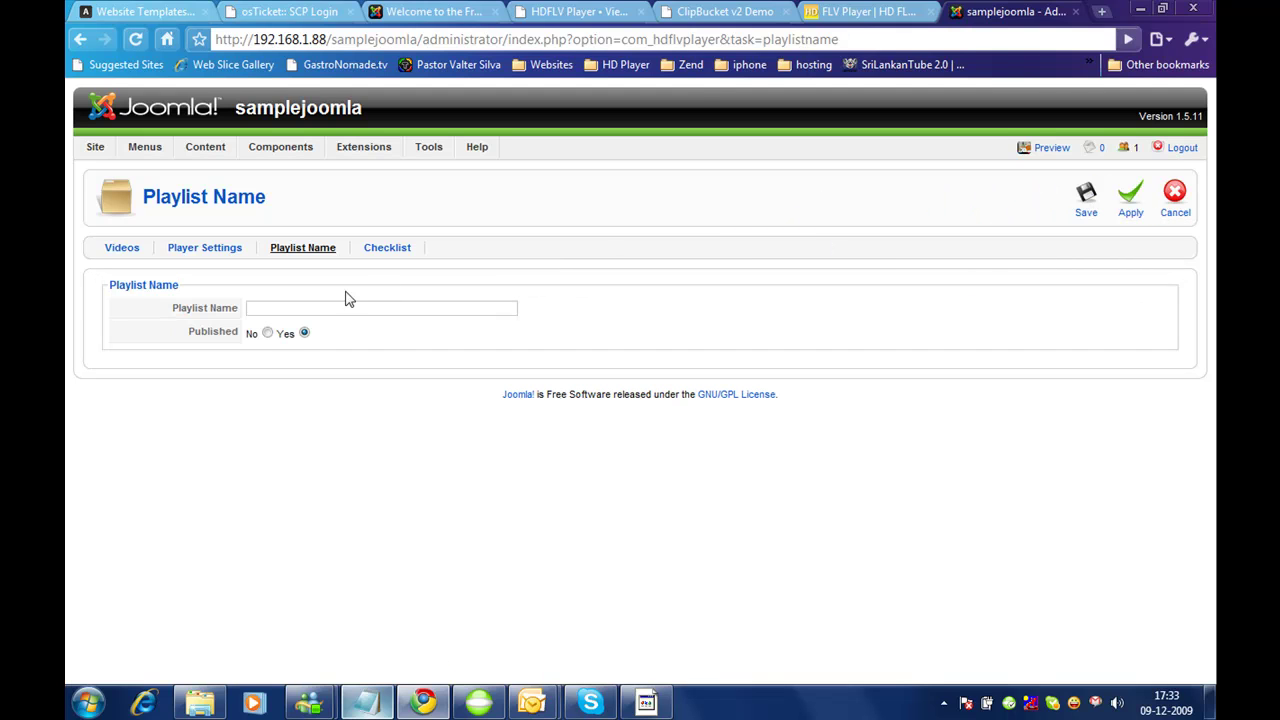
{"action": "left_click", "coordinate": [338, 309]}
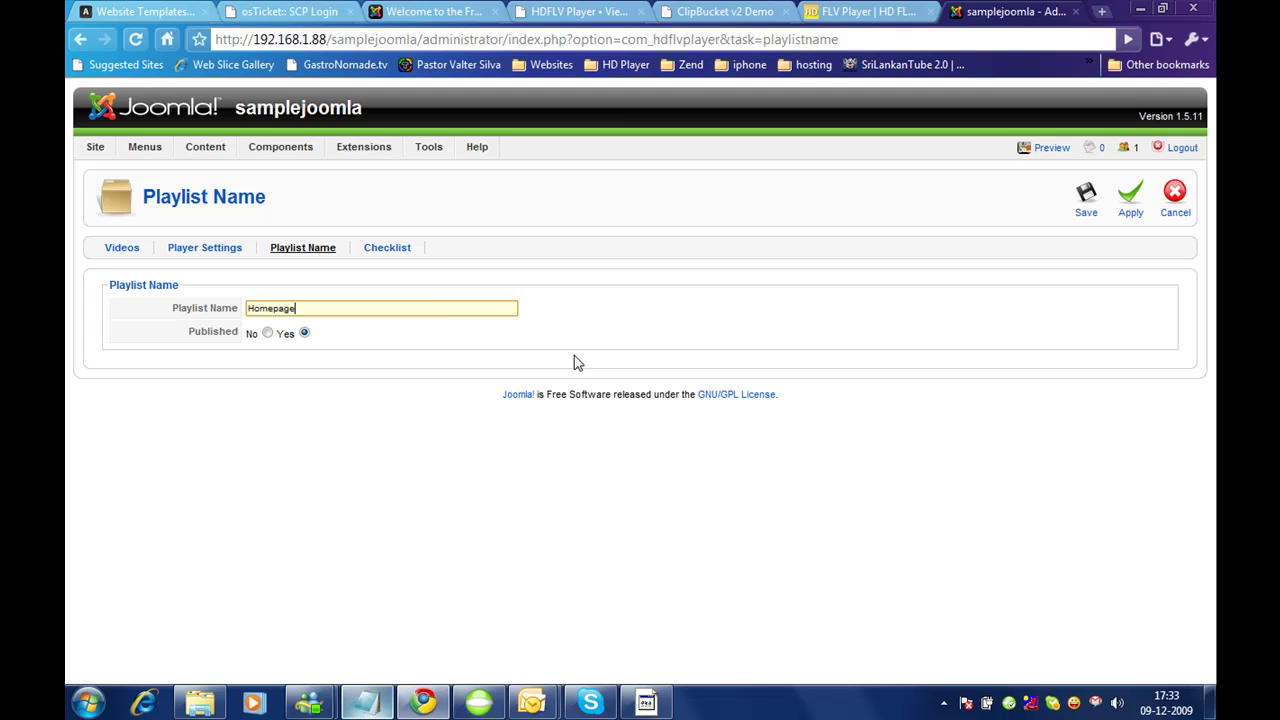
{"action": "left_click", "coordinate": [1086, 198]}
{"action": "left_click", "coordinate": [1086, 198]}
{"action": "left_click", "coordinate": [117, 250]}
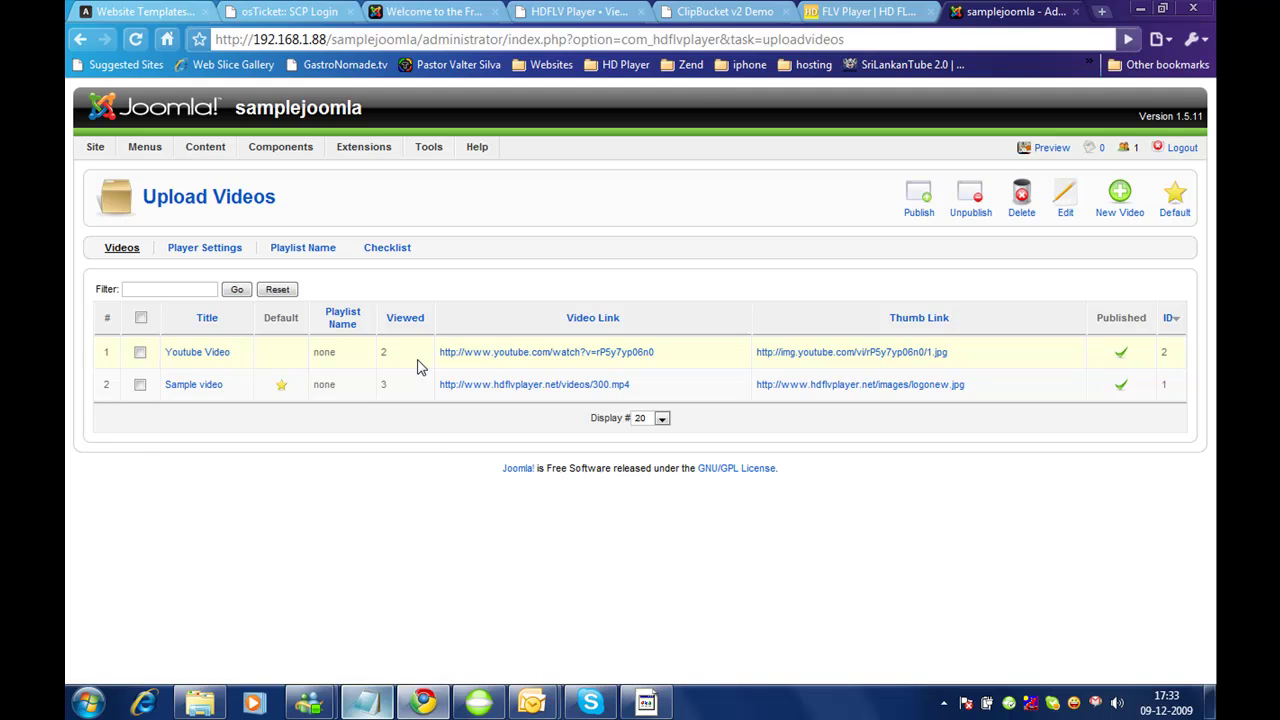
Step: Start a new YouTube video titled 'Homepage video' with playlist None, leaving Video Url empty
{"action": "left_click", "coordinate": [1120, 200]}
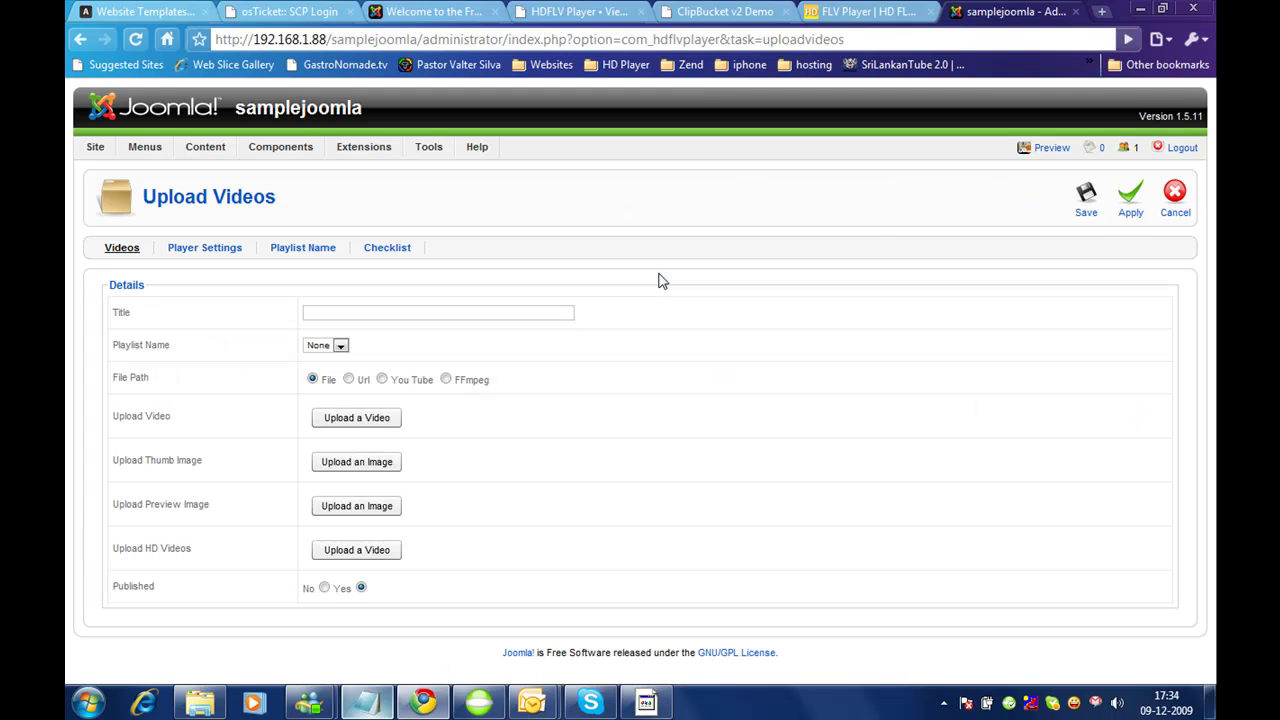
{"action": "left_click", "coordinate": [338, 347]}
{"action": "left_click", "coordinate": [338, 349]}
{"action": "left_click", "coordinate": [381, 379]}
{"action": "left_click", "coordinate": [477, 314]}
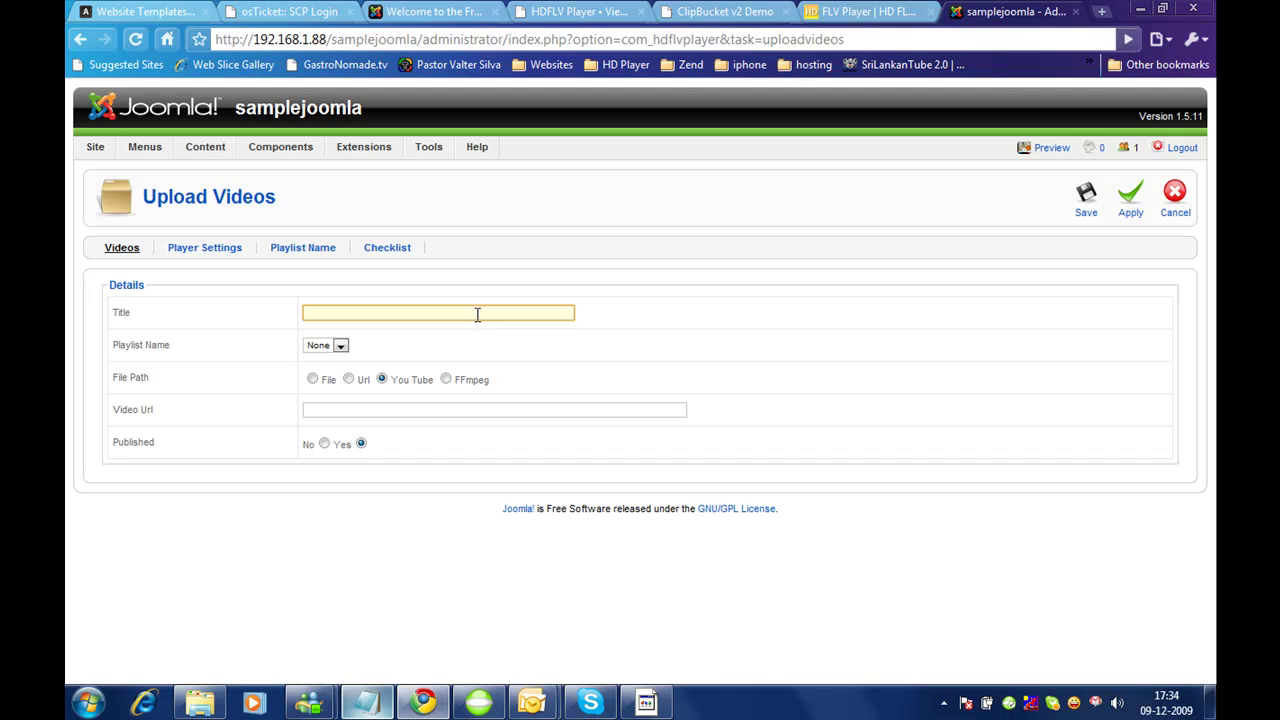
{"action": "type", "text": "Homepage video"}
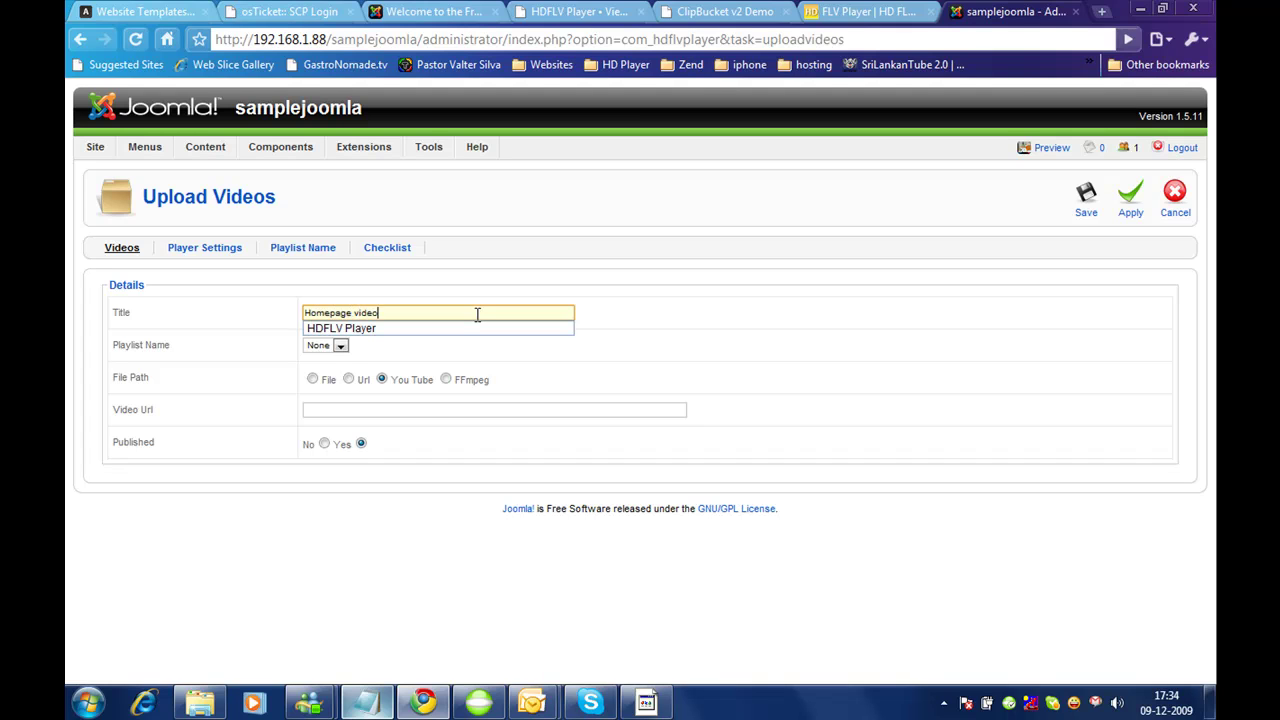
{"action": "key", "text": "Tab"}
{"action": "key", "text": "Tab"}
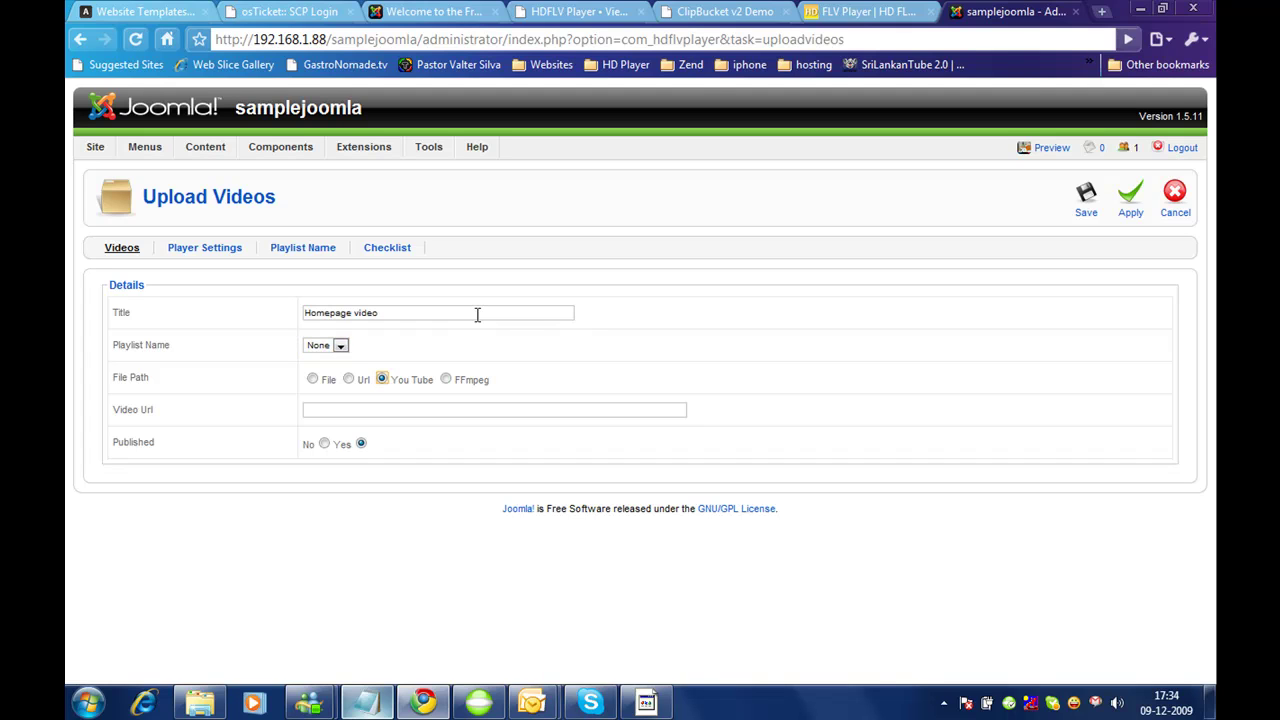
{"action": "left_click", "coordinate": [404, 409]}
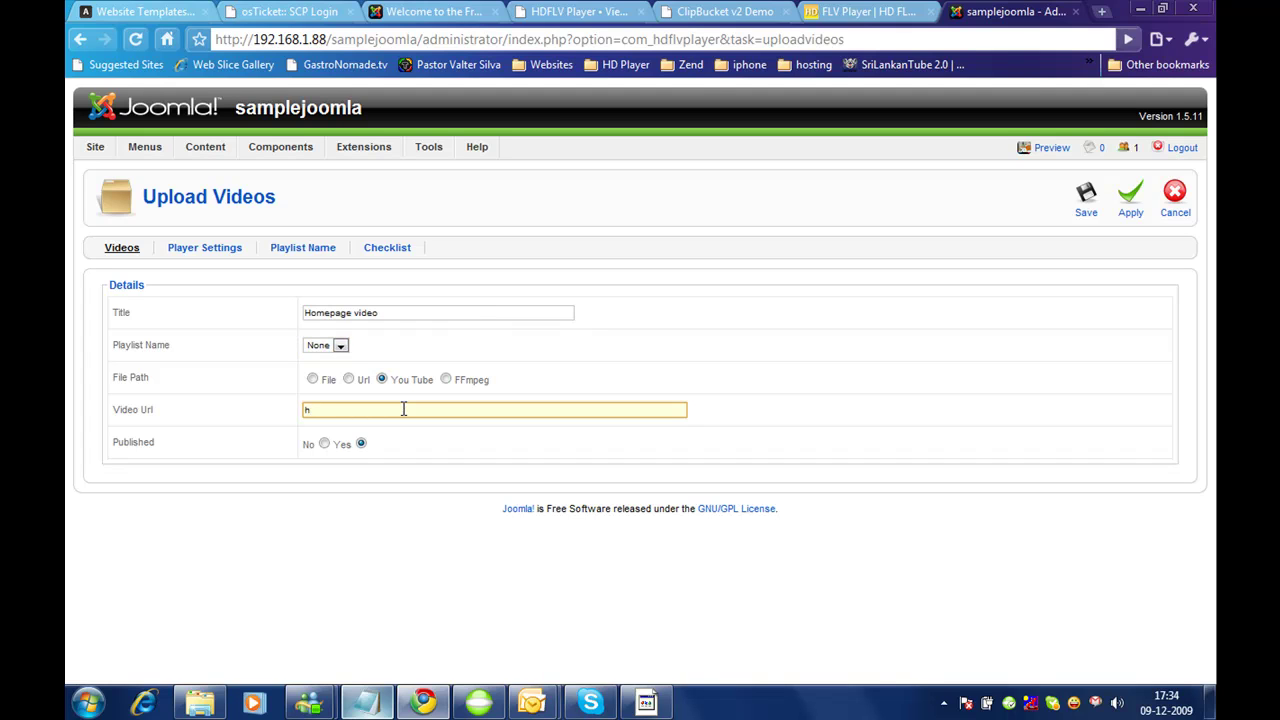
{"action": "left_click", "coordinate": [720, 12]}
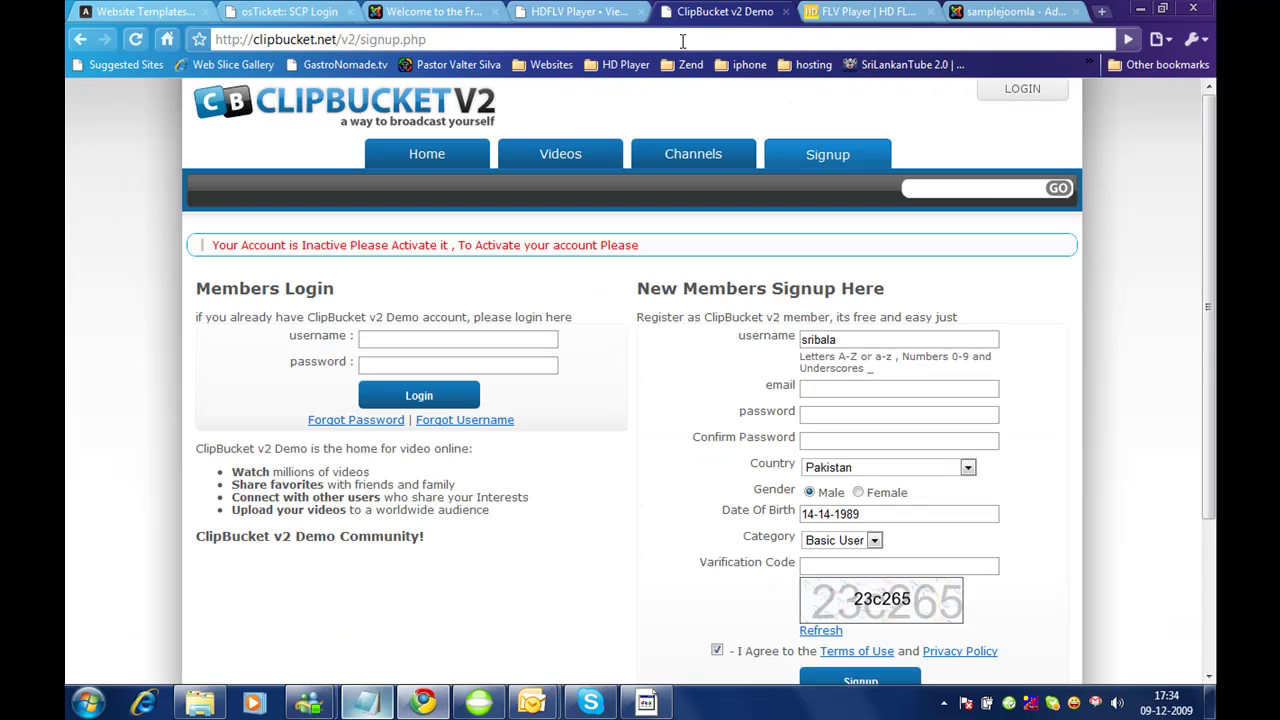
Step: Go to youtube.com in another tab and search for joomla
{"action": "left_click", "coordinate": [680, 41]}
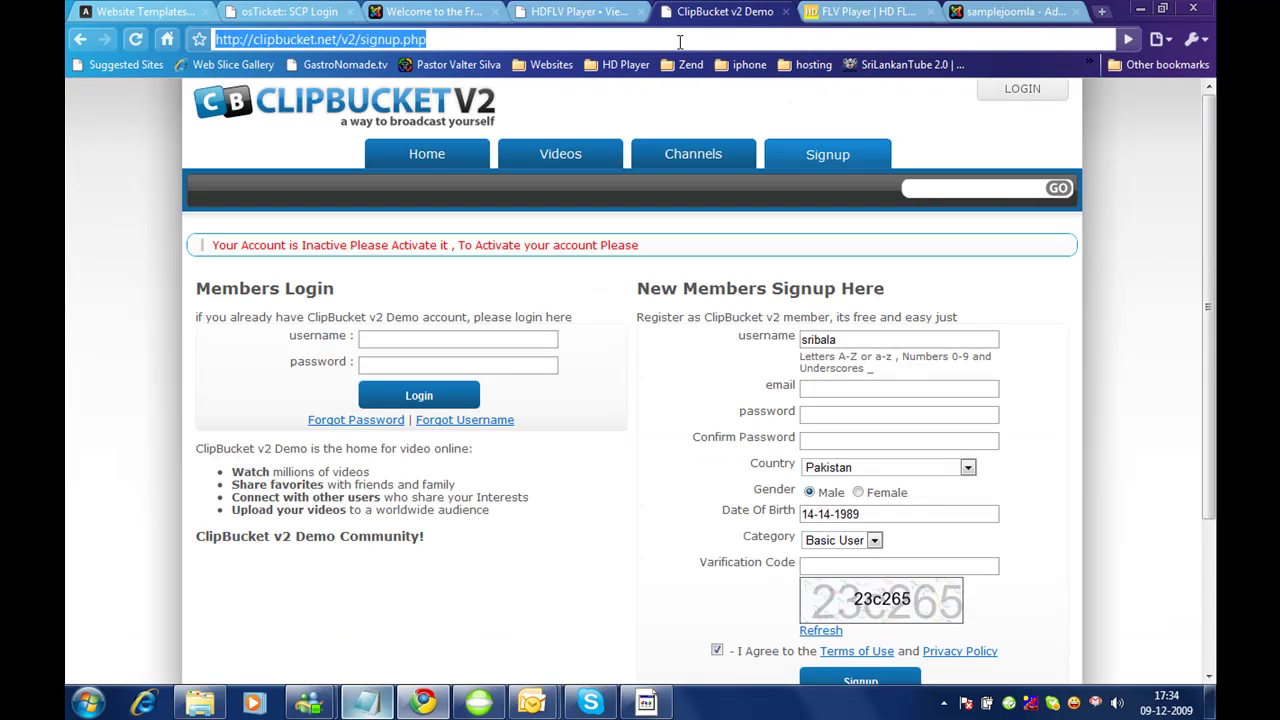
{"action": "type", "text": "youtube"}
{"action": "key", "text": "Return"}
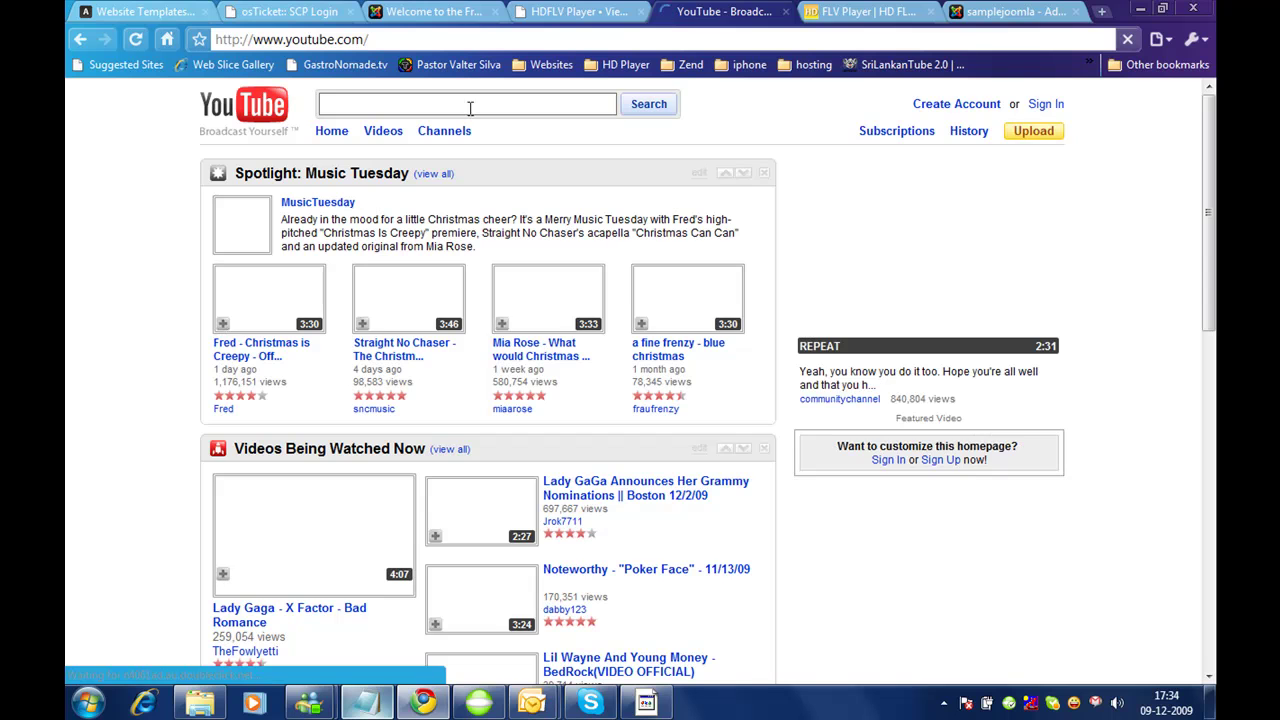
{"action": "left_click", "coordinate": [476, 99]}
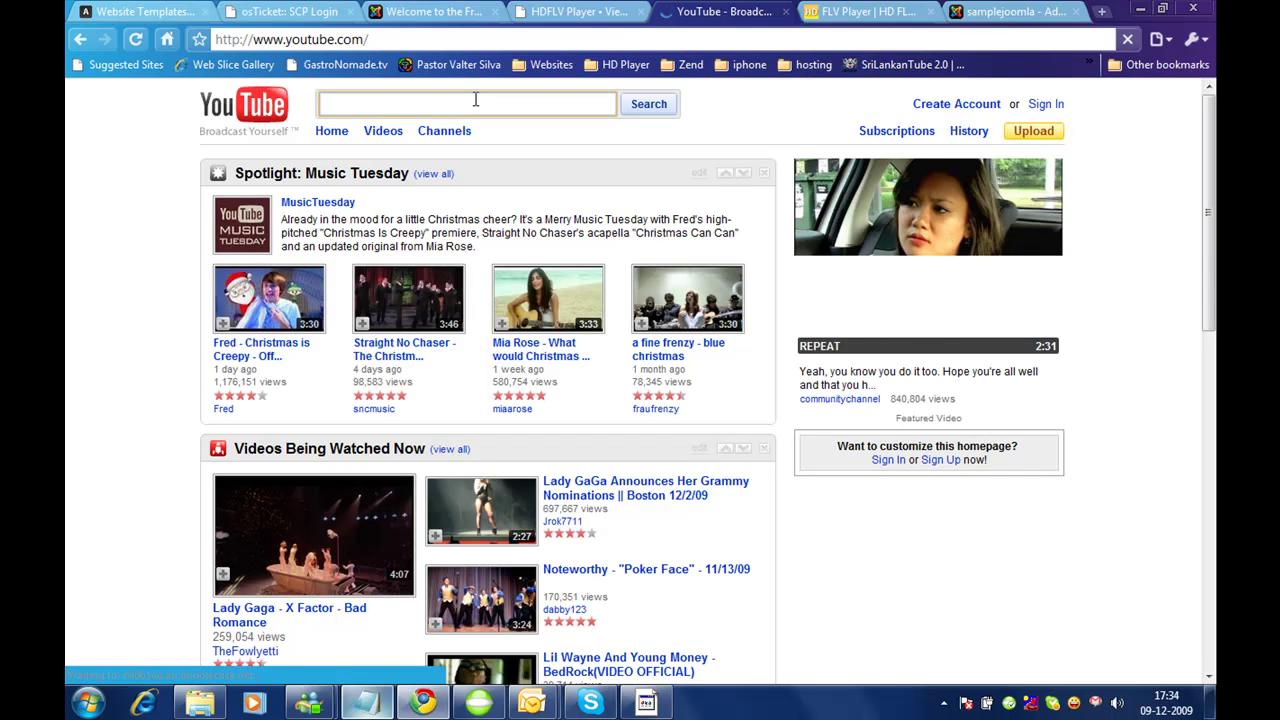
{"action": "type", "text": "you"}
{"action": "key", "text": "ctrl+a"}
{"action": "type", "text": "joomla"}
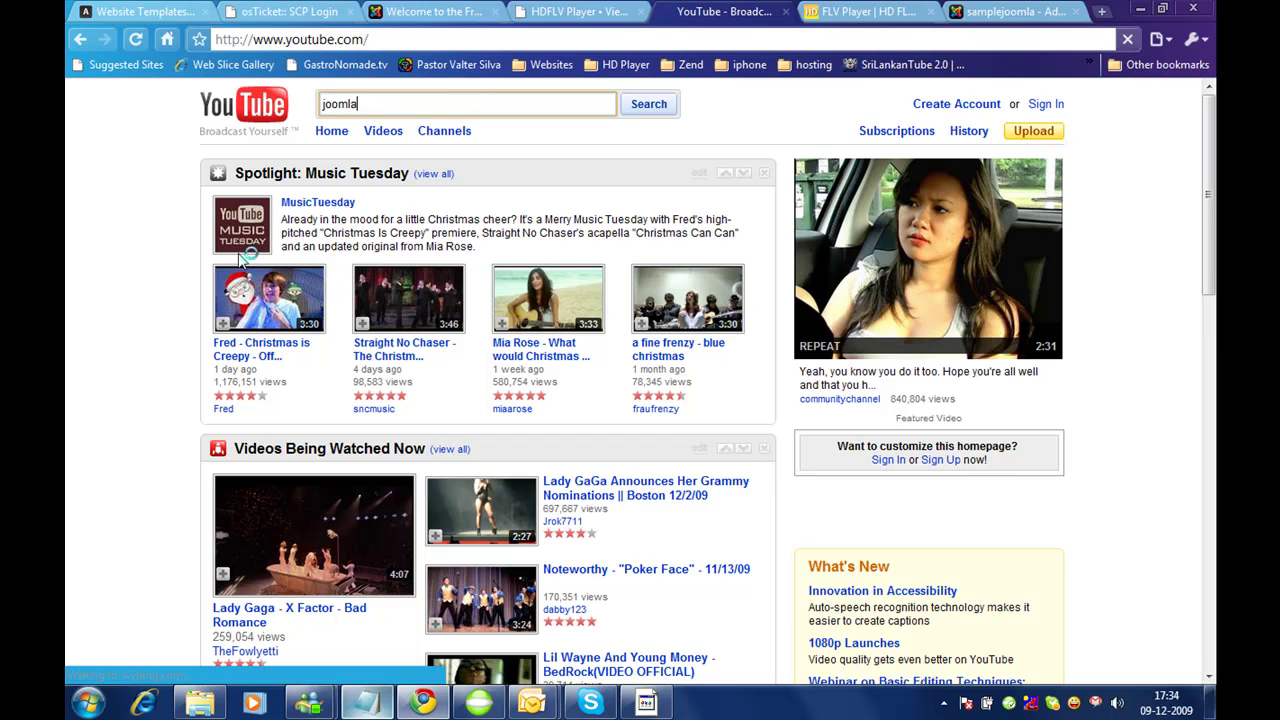
{"action": "key", "text": "Return"}
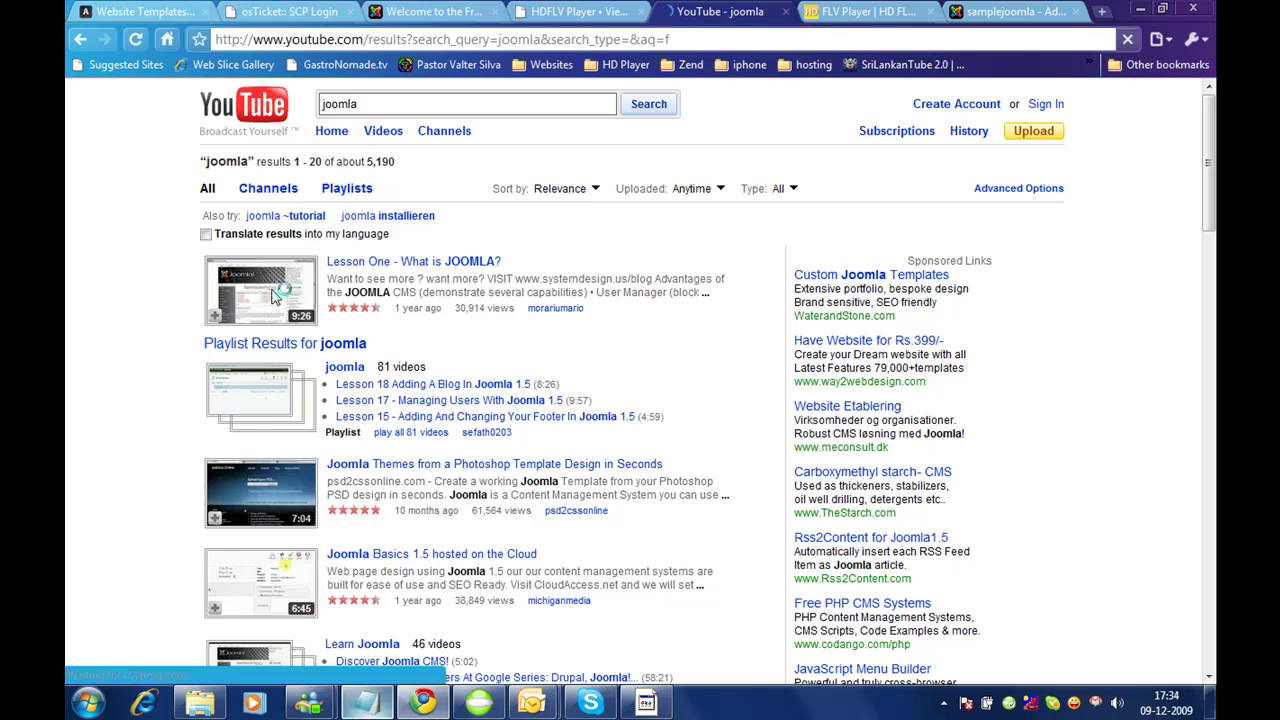
Step: Copy the 'Lesson One - What is JOOMLA?' video URL into the Joomla Video Url field
{"action": "left_click", "coordinate": [490, 384]}
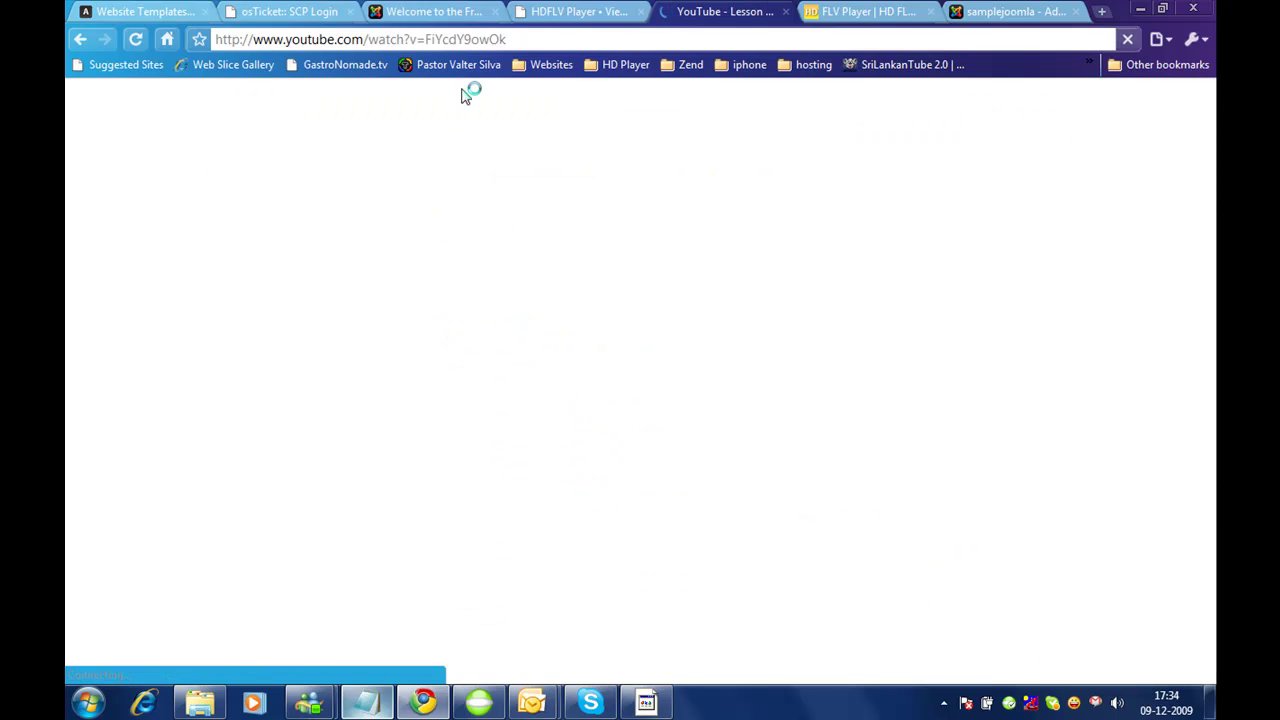
{"action": "left_click", "coordinate": [507, 38]}
{"action": "key", "text": "ctrl+c"}
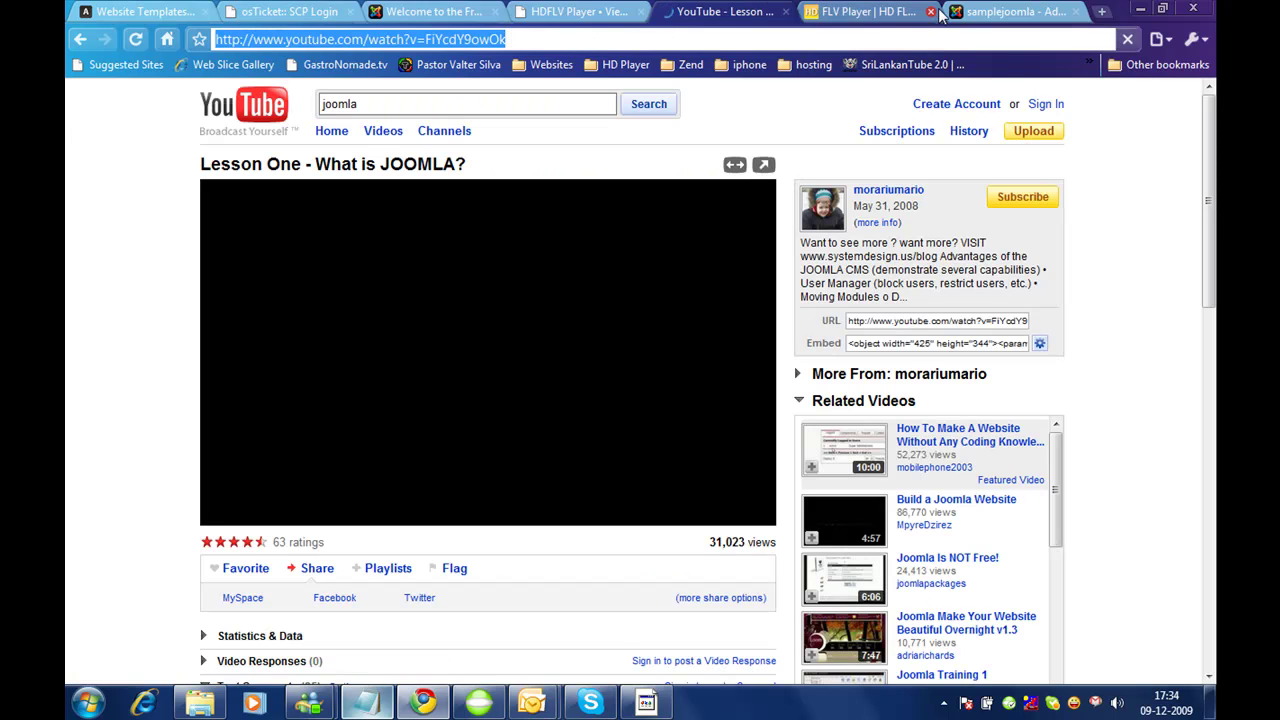
{"action": "left_click", "coordinate": [1005, 11]}
{"action": "key", "text": "ctrl+v"}
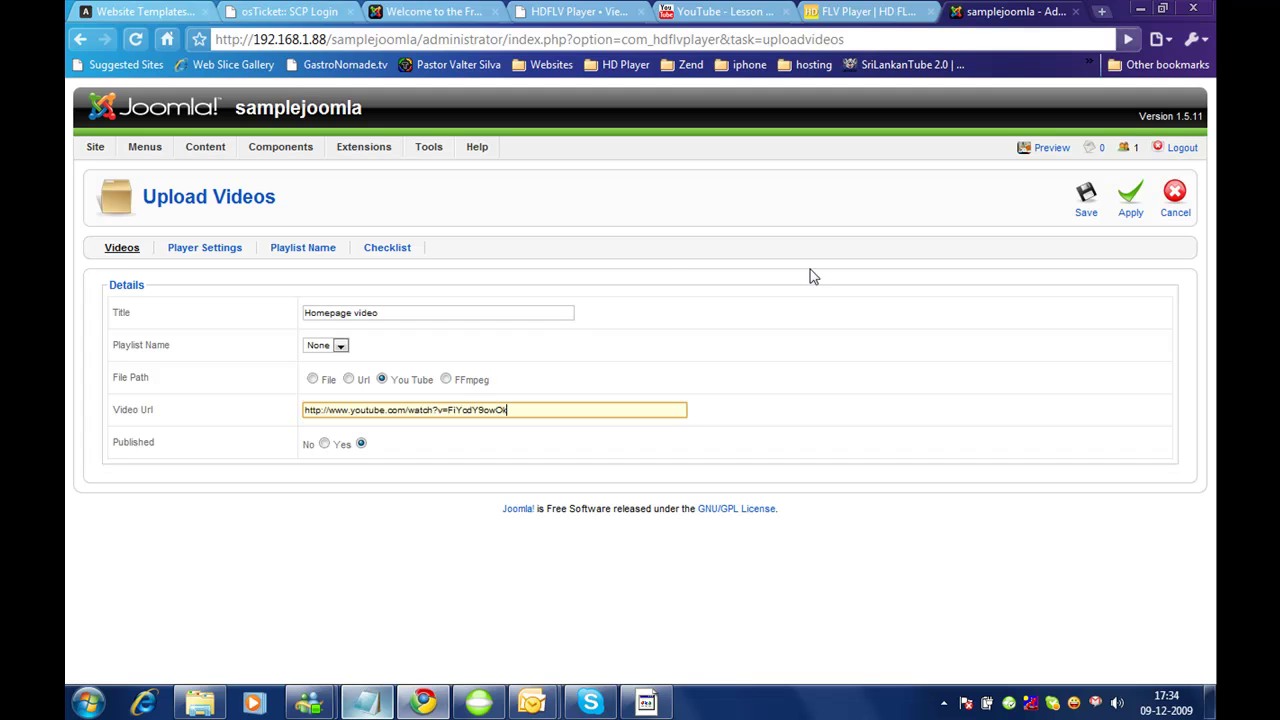
Step: Save Homepage video, then assign it to the Homepage playlist and save again
{"action": "left_click", "coordinate": [1086, 196]}
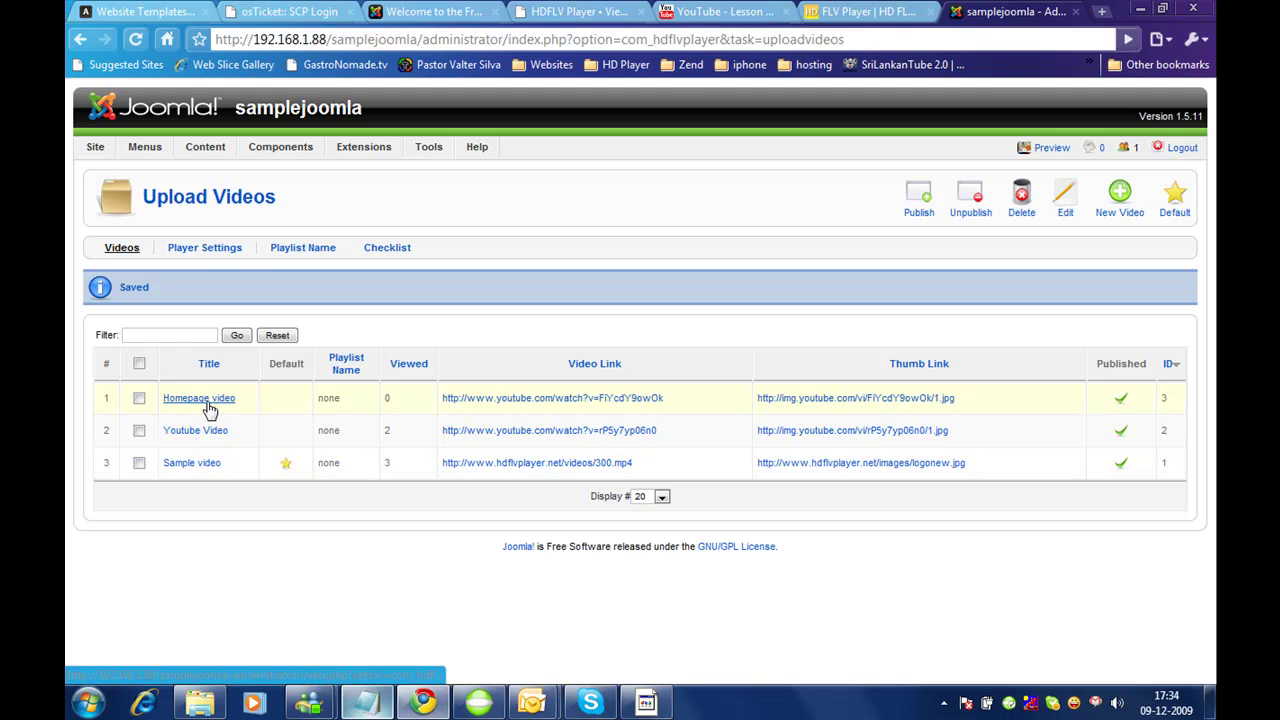
{"action": "left_click", "coordinate": [207, 399]}
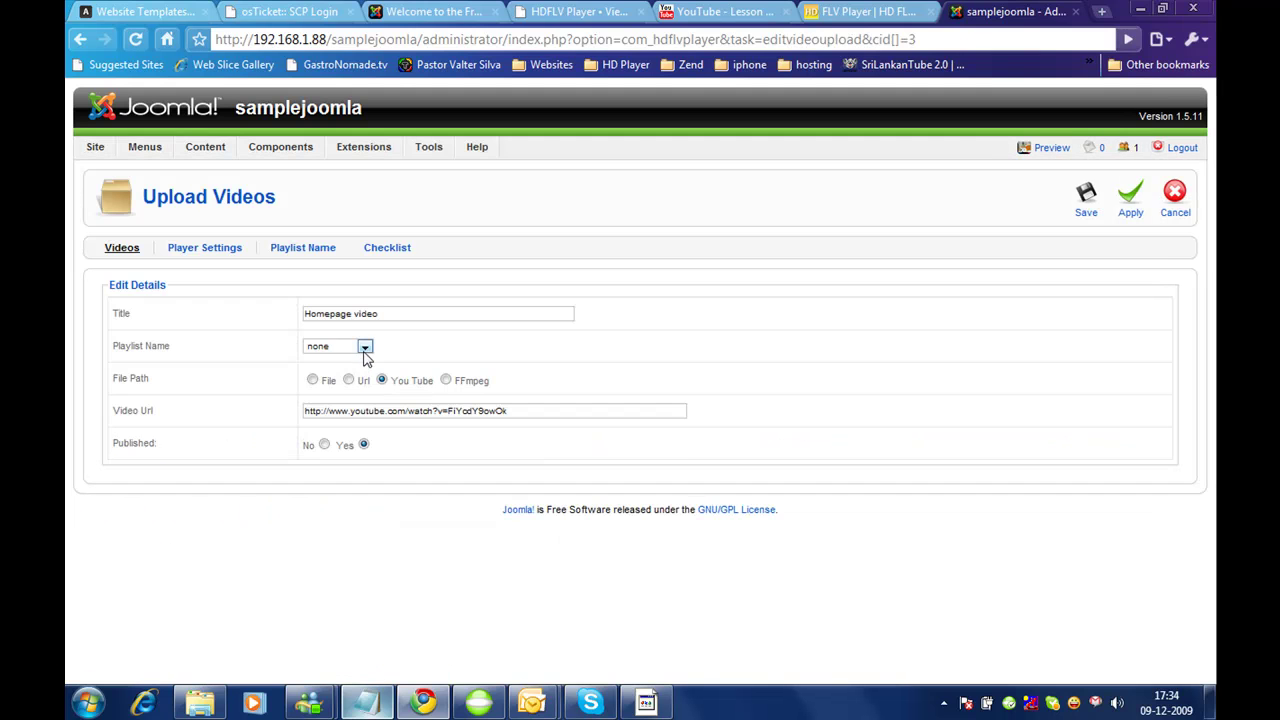
{"action": "left_click", "coordinate": [364, 347]}
{"action": "left_click", "coordinate": [355, 373]}
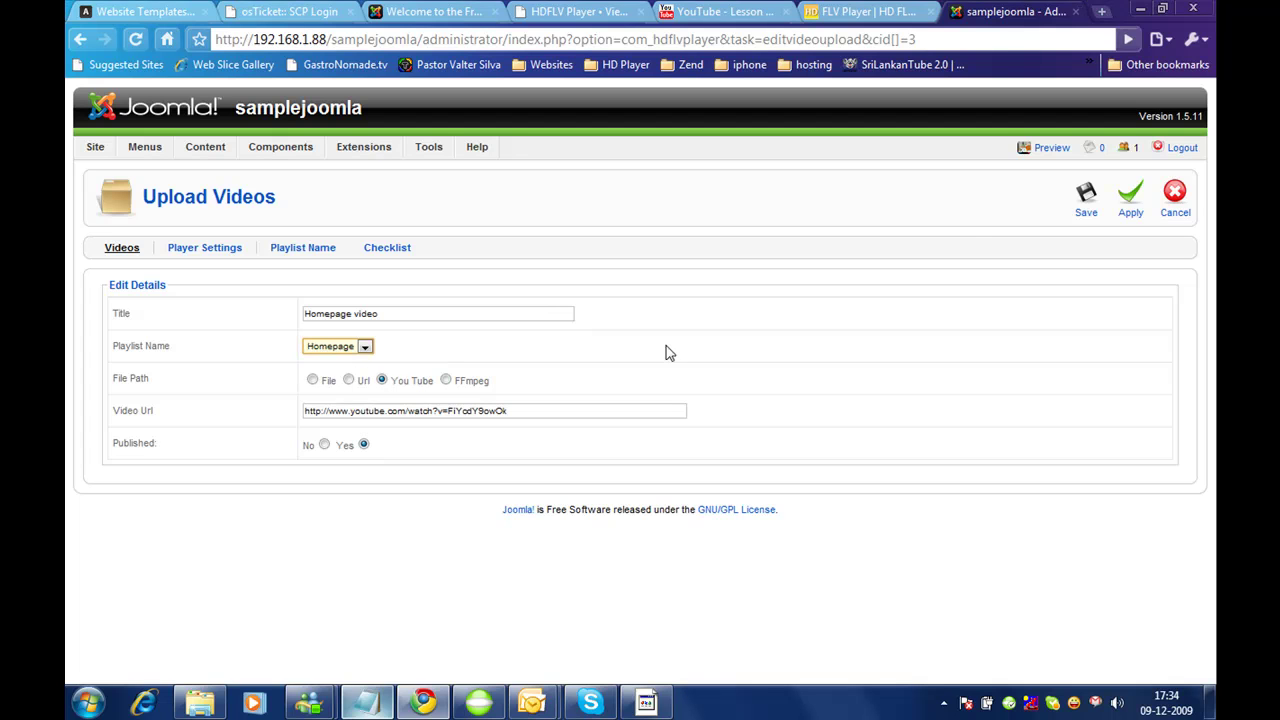
{"action": "left_click", "coordinate": [1091, 198]}
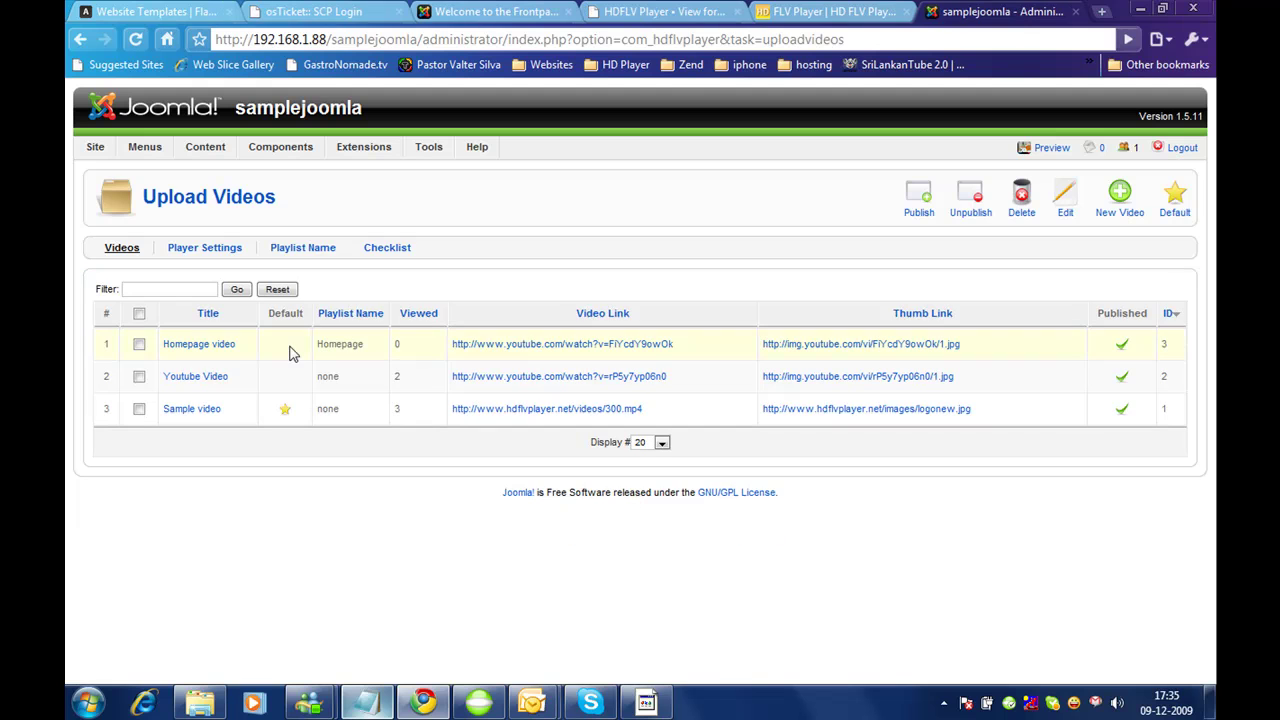
Step: Set the HDFLV Player module's Playlist Name to Homepage in Module Manager and save it
{"action": "mouse_move", "coordinate": [383, 146]}
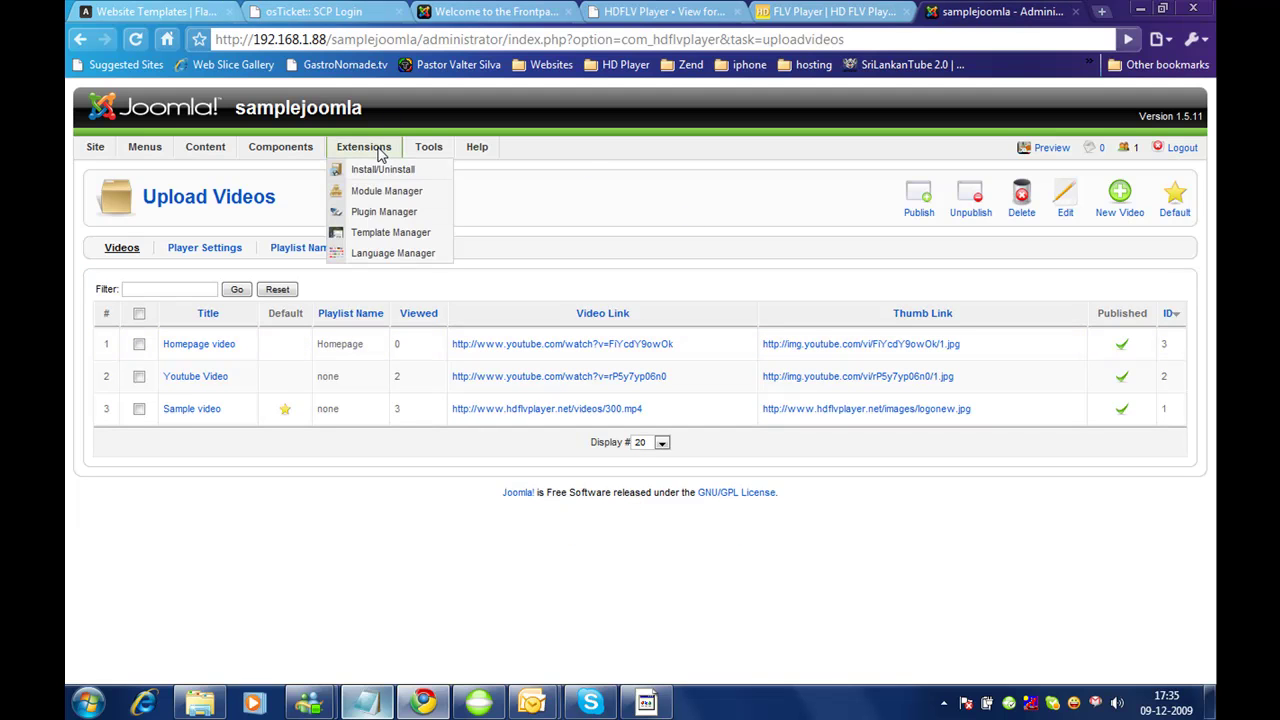
{"action": "left_click", "coordinate": [372, 192]}
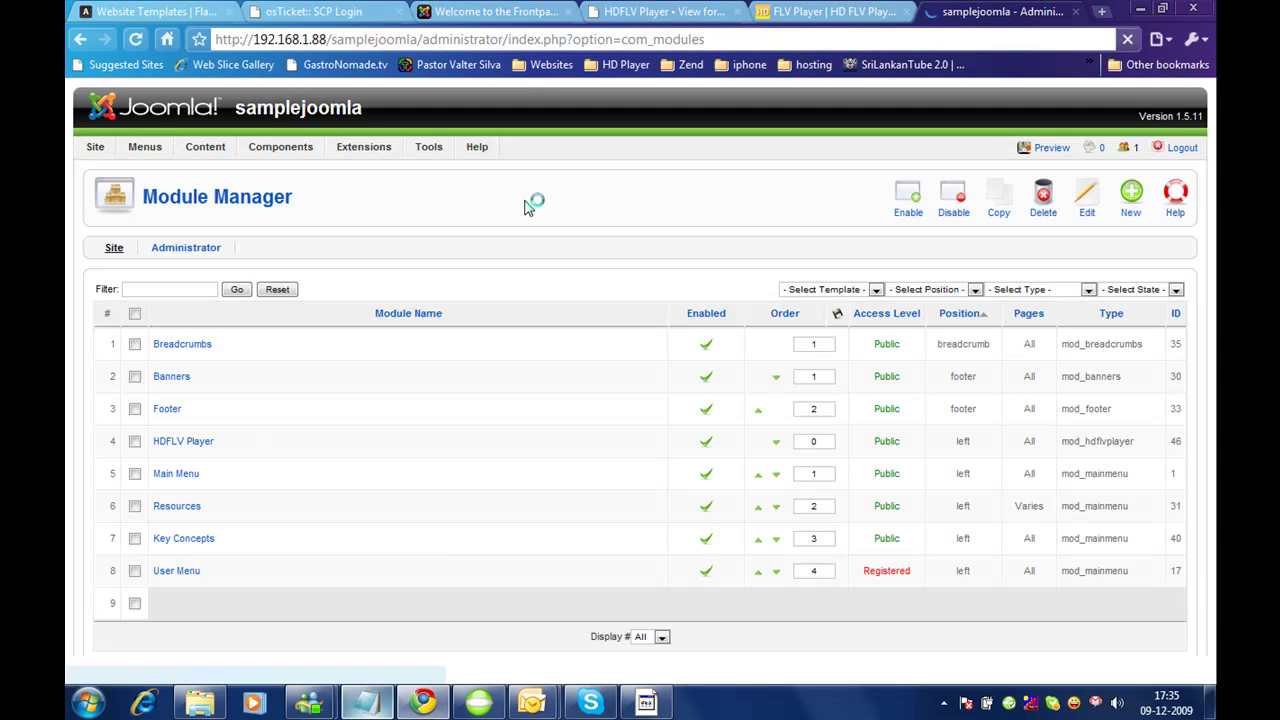
{"action": "left_click", "coordinate": [195, 441]}
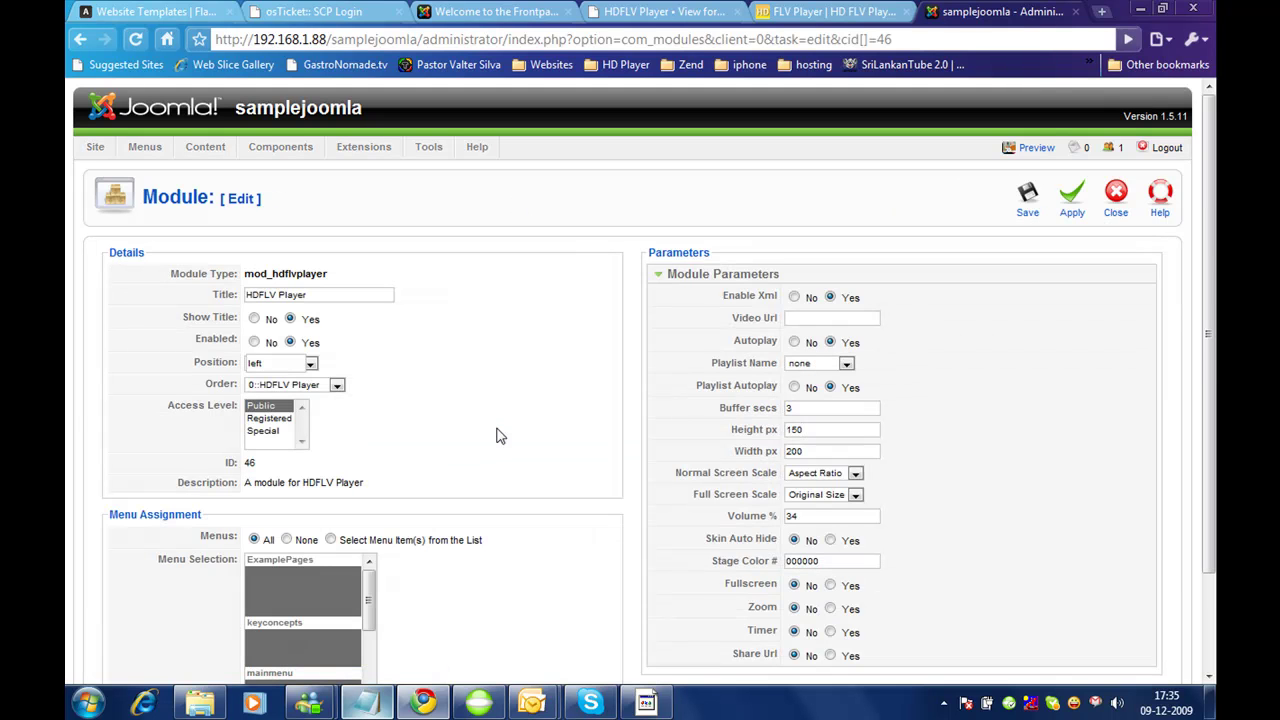
{"action": "left_click", "coordinate": [824, 369]}
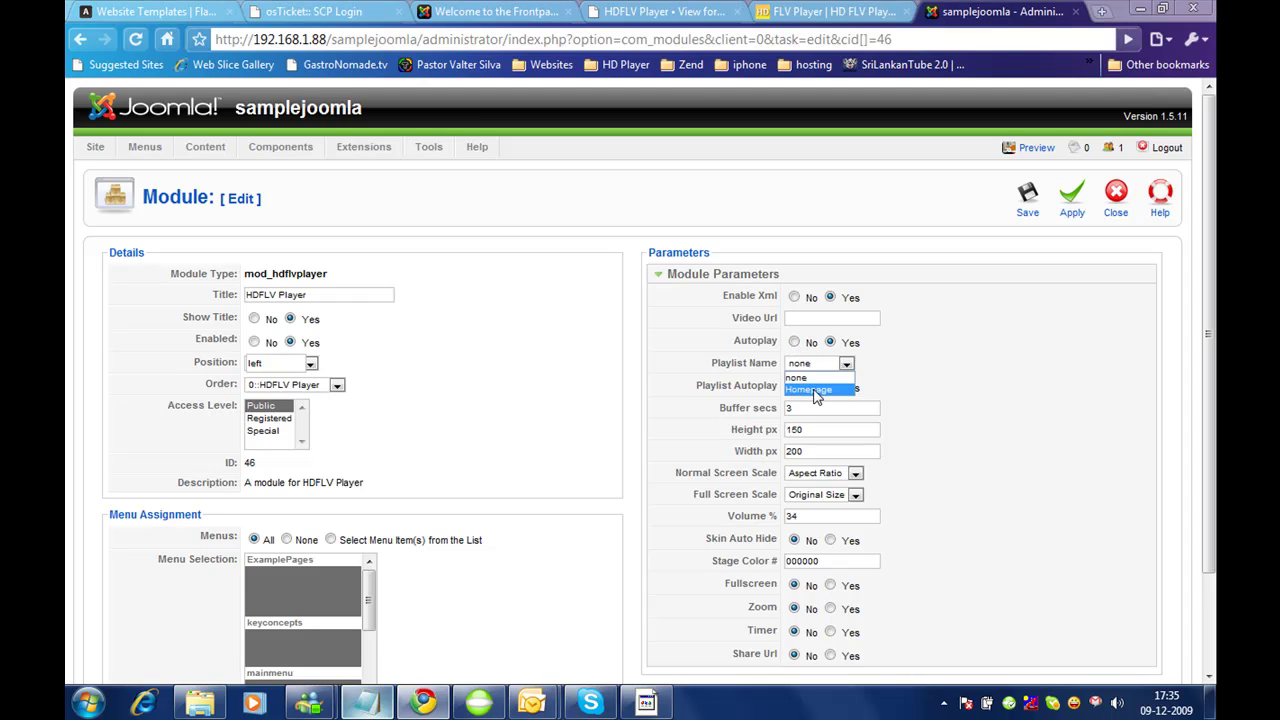
{"action": "left_click", "coordinate": [815, 390]}
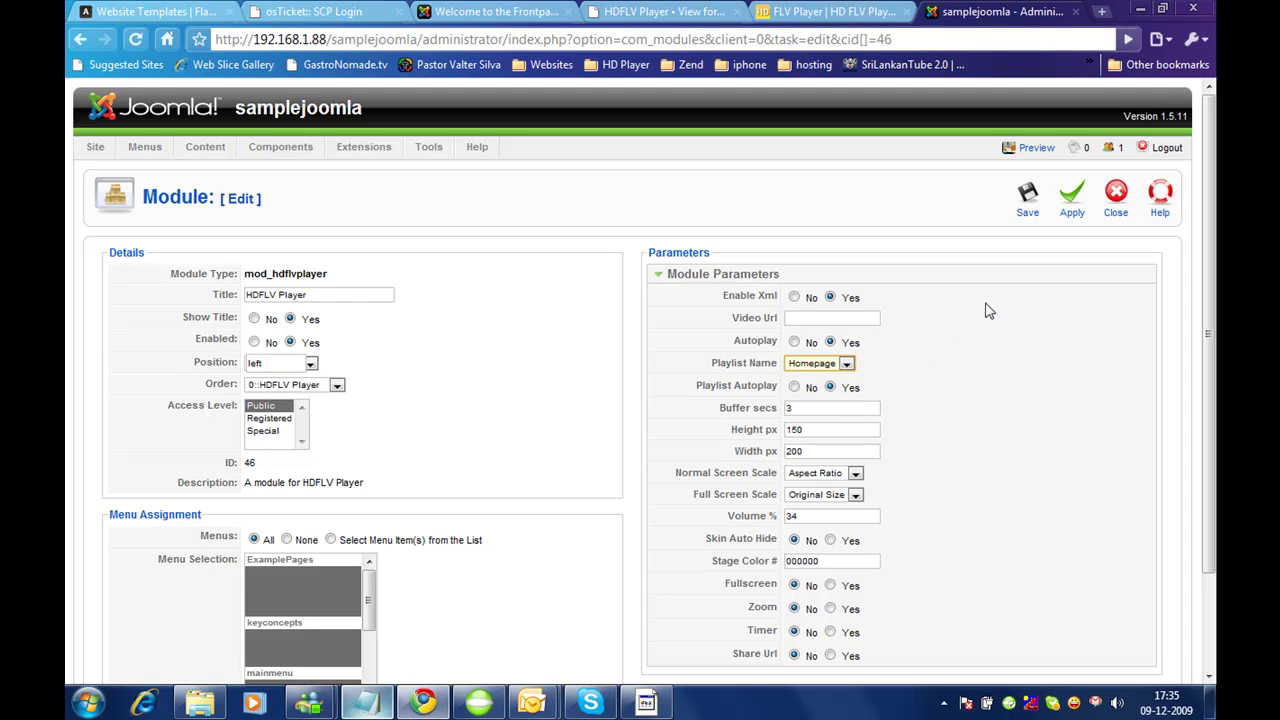
{"action": "left_click", "coordinate": [1058, 205]}
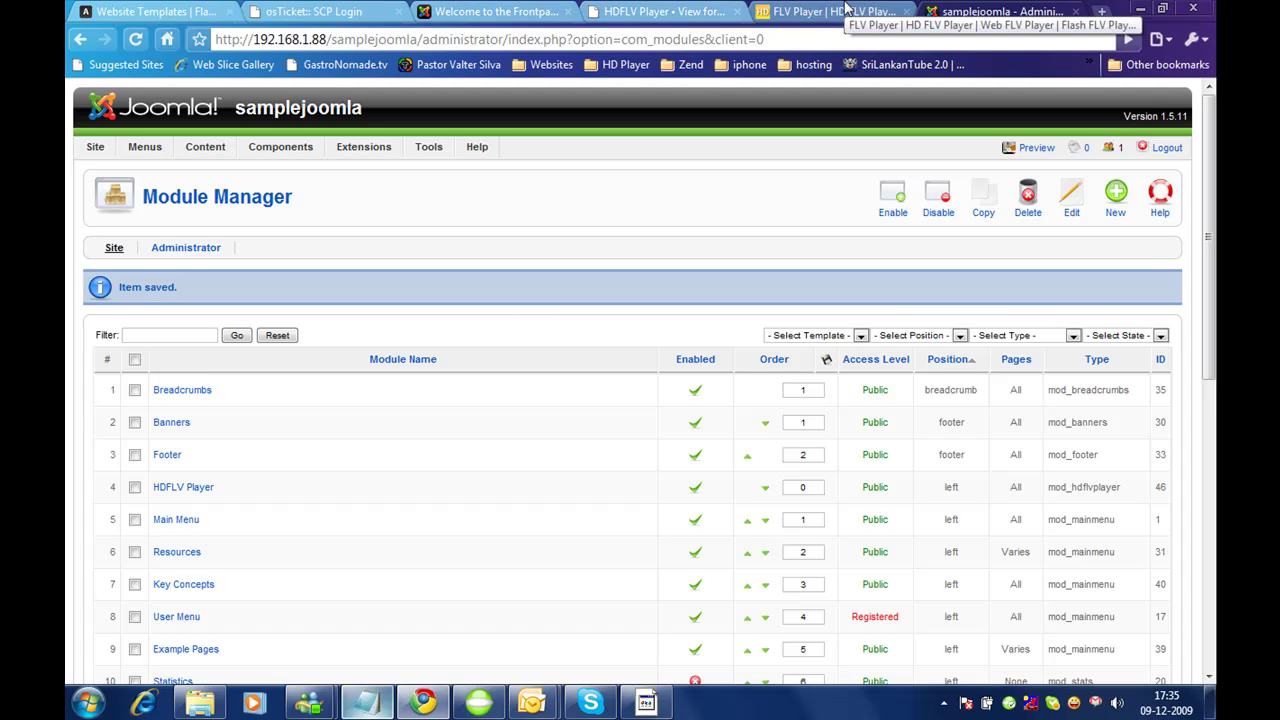
{"action": "left_click", "coordinate": [492, 11]}
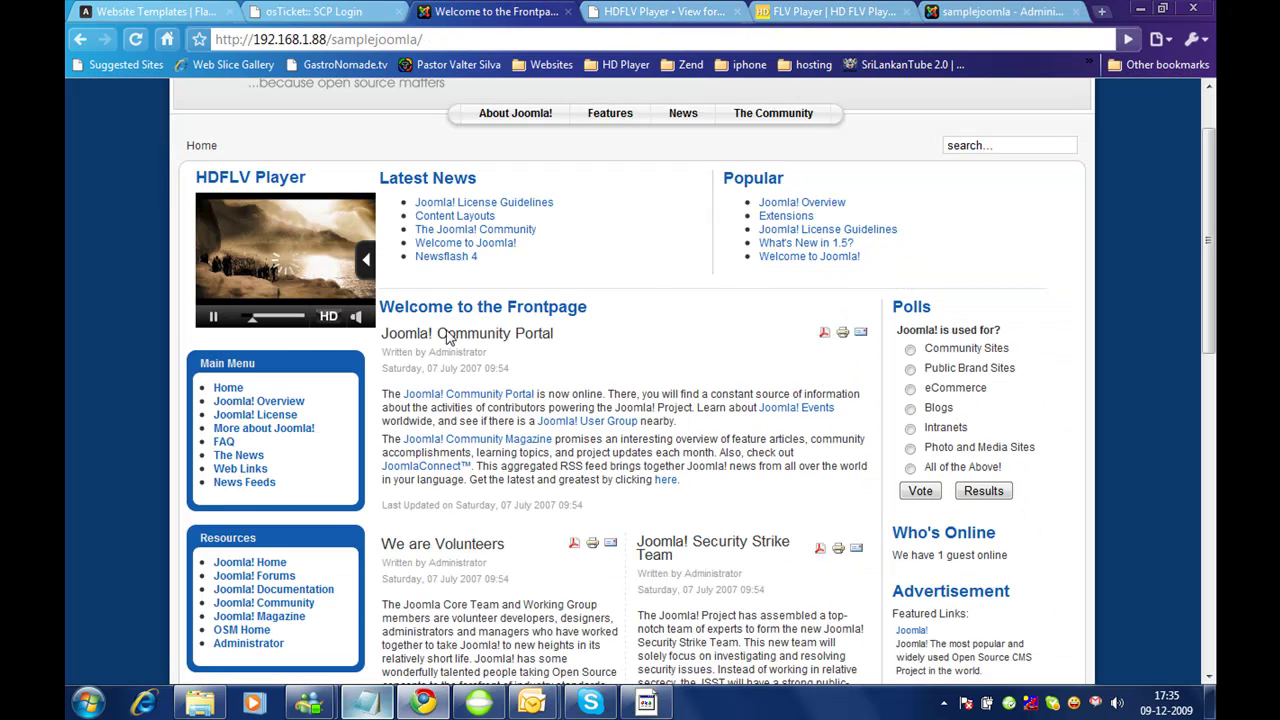
{"action": "key", "text": "F5"}
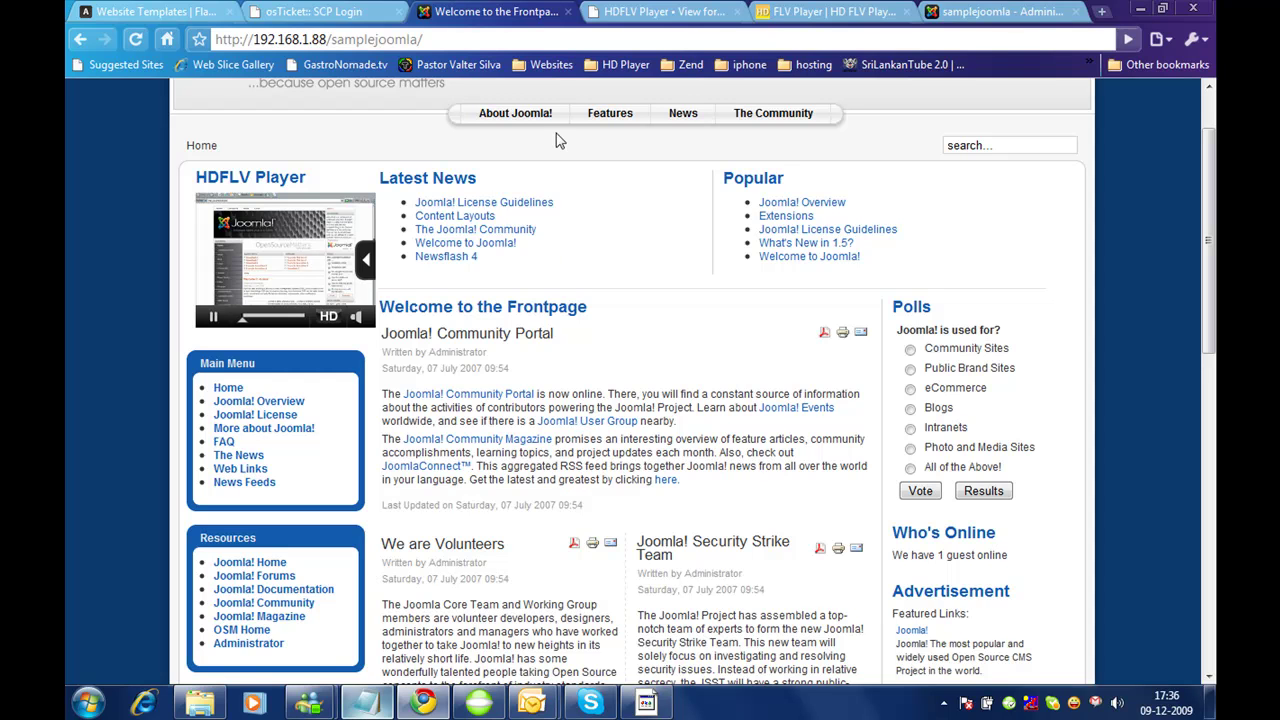
{"action": "left_click", "coordinate": [980, 11]}
{"action": "left_click", "coordinate": [830, 11]}
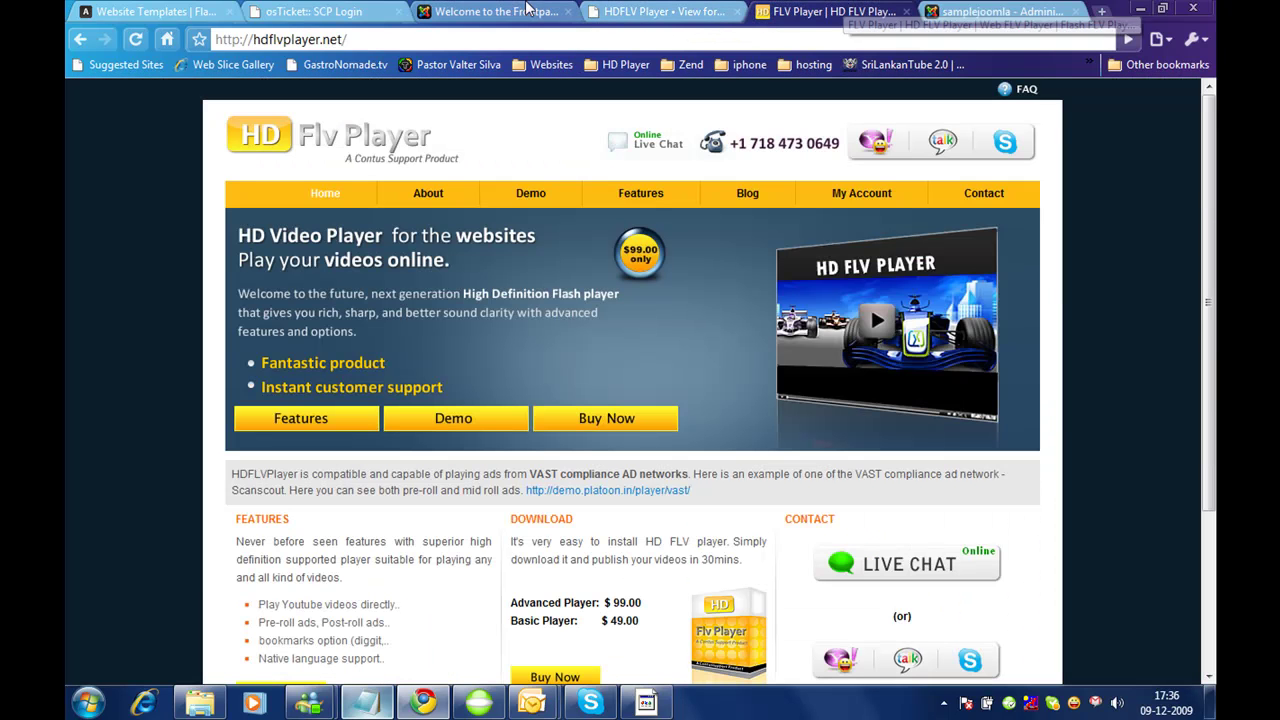
{"action": "left_click", "coordinate": [1000, 11]}
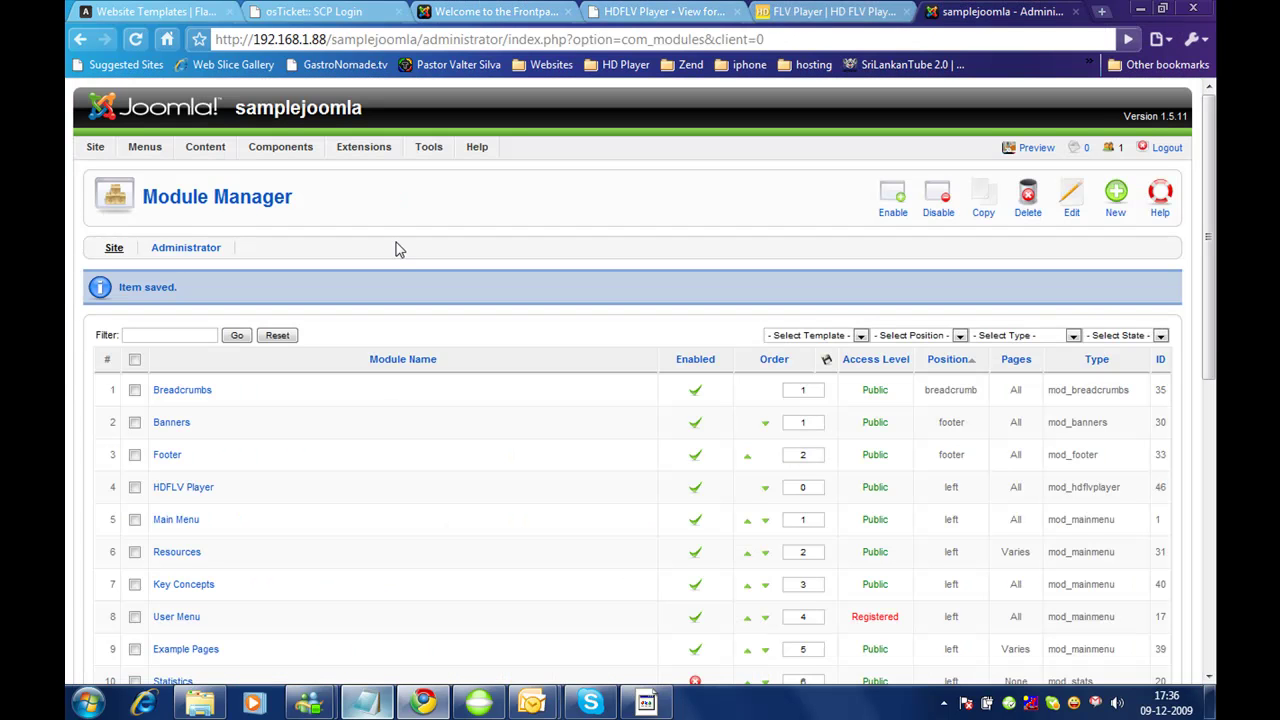
Step: Put the Youtube Video in the Homepage playlist, save it, and bring up the frontpage tab
{"action": "mouse_move", "coordinate": [280, 147]}
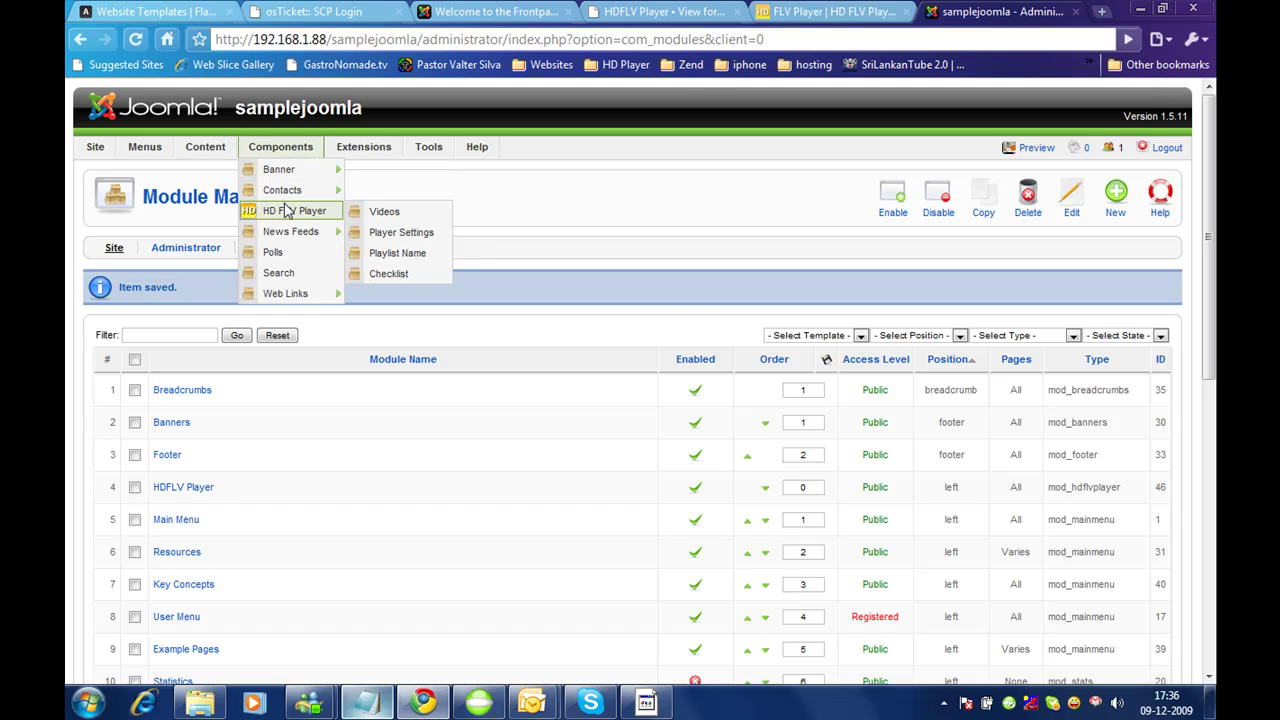
{"action": "left_click", "coordinate": [286, 208]}
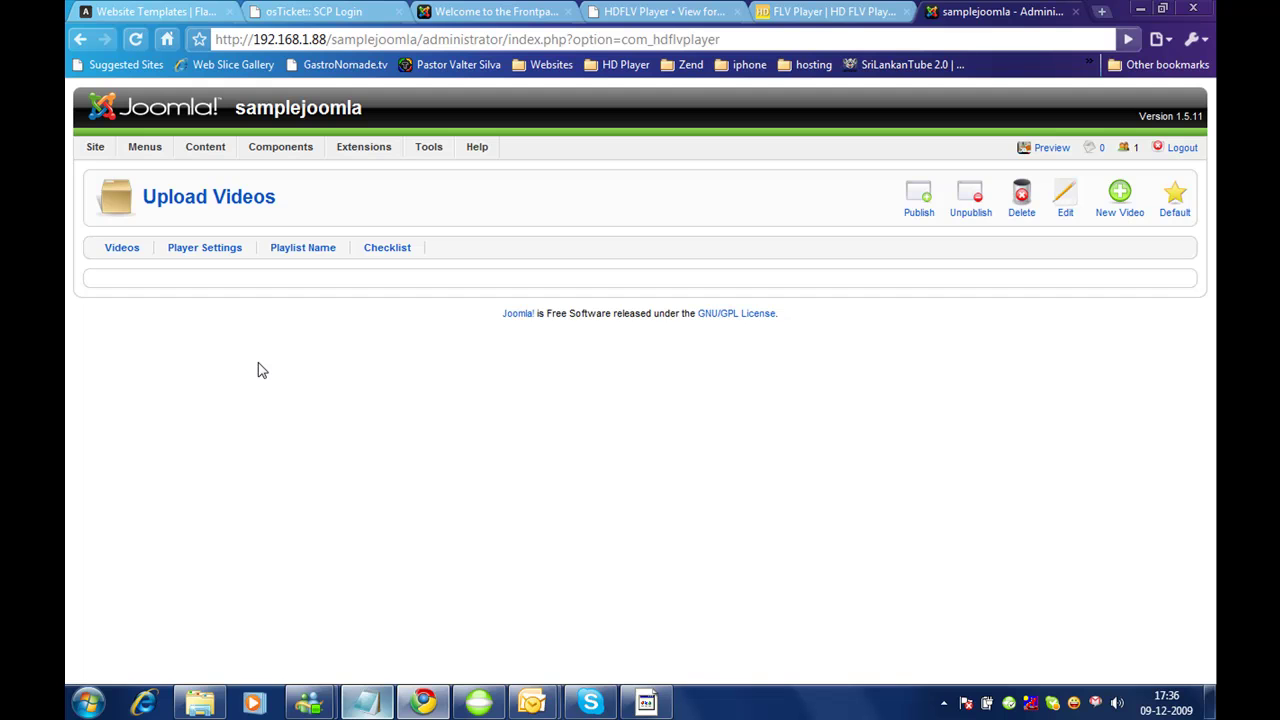
{"action": "left_click", "coordinate": [121, 248]}
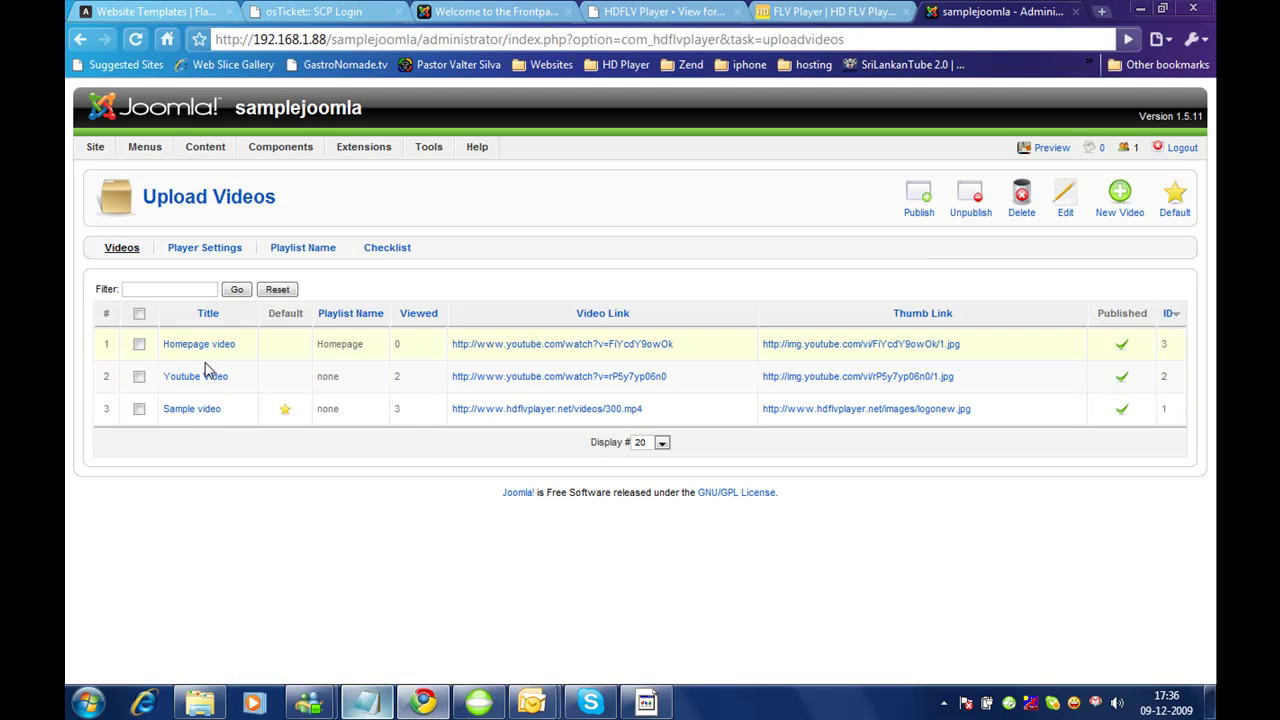
{"action": "left_click", "coordinate": [198, 378]}
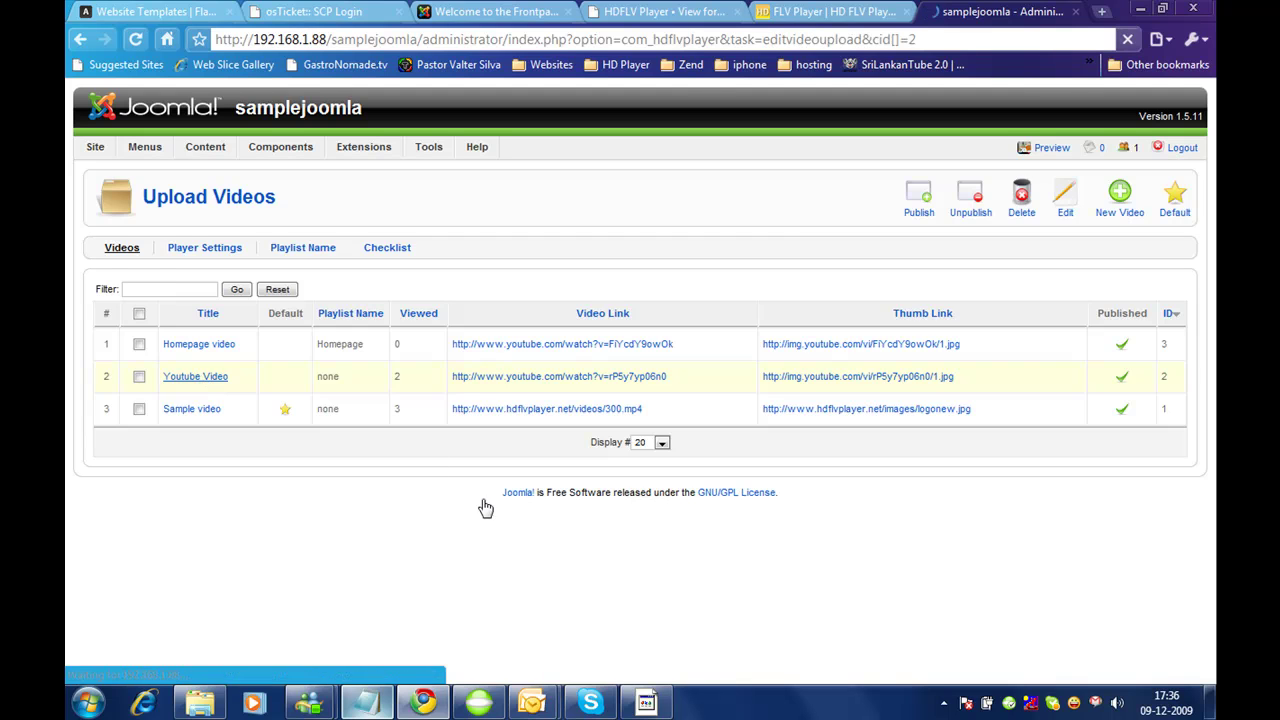
{"action": "left_click", "coordinate": [365, 346]}
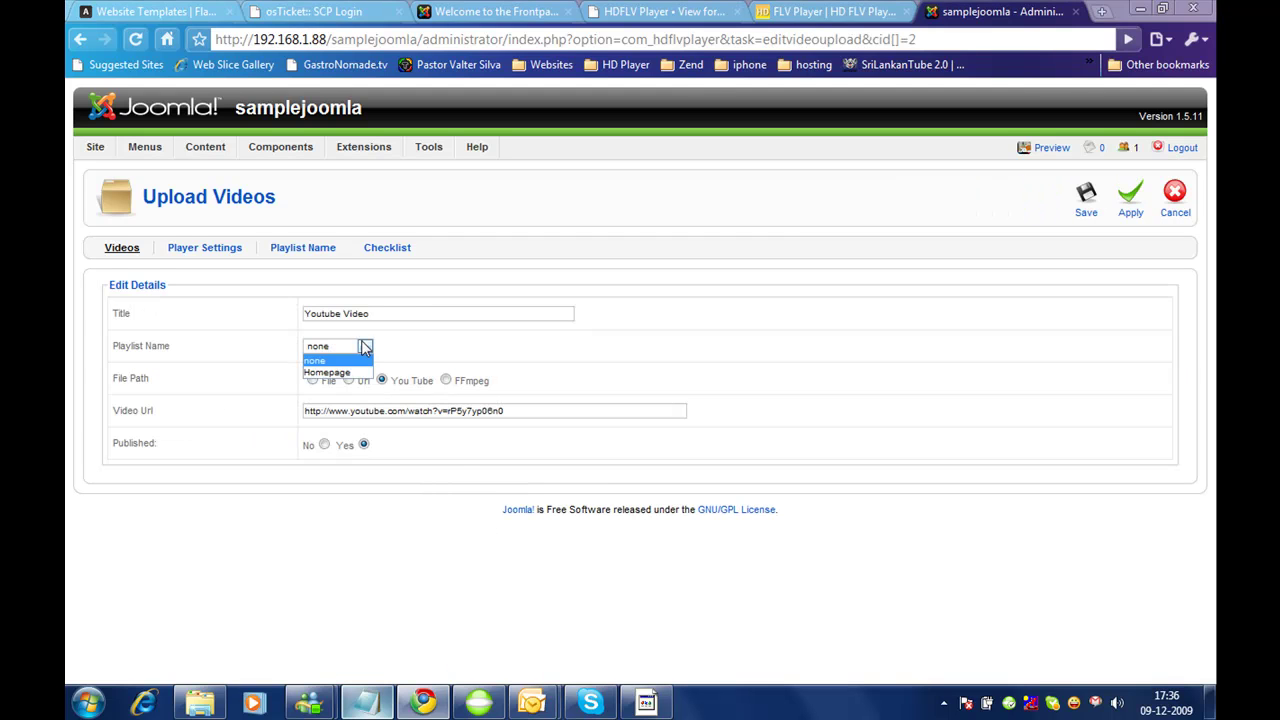
{"action": "left_click", "coordinate": [362, 371]}
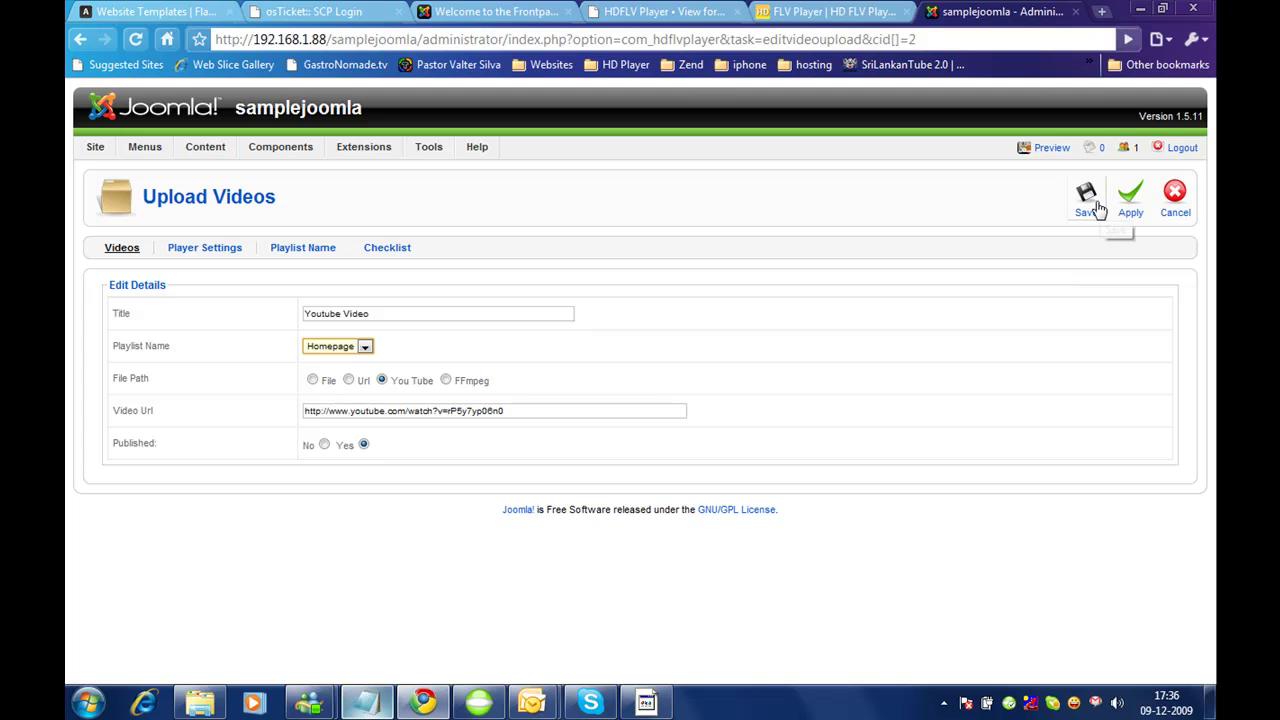
{"action": "left_click", "coordinate": [1088, 205]}
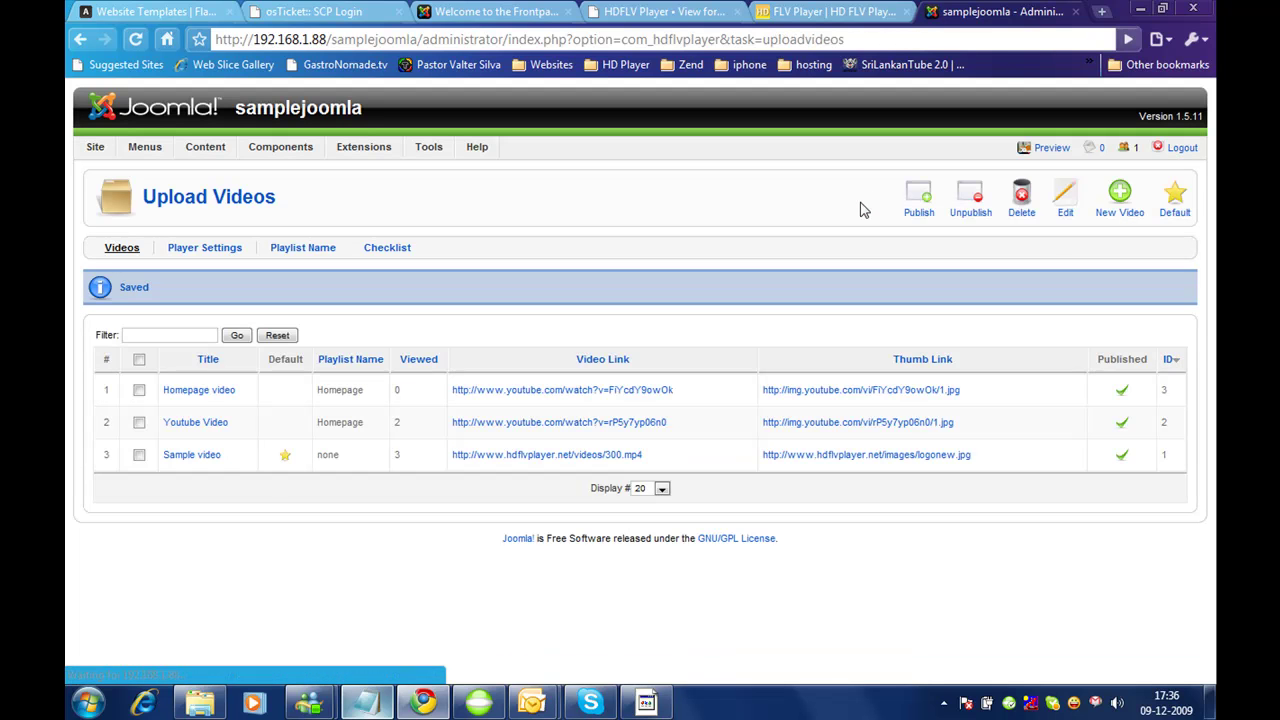
{"action": "left_click", "coordinate": [514, 10]}
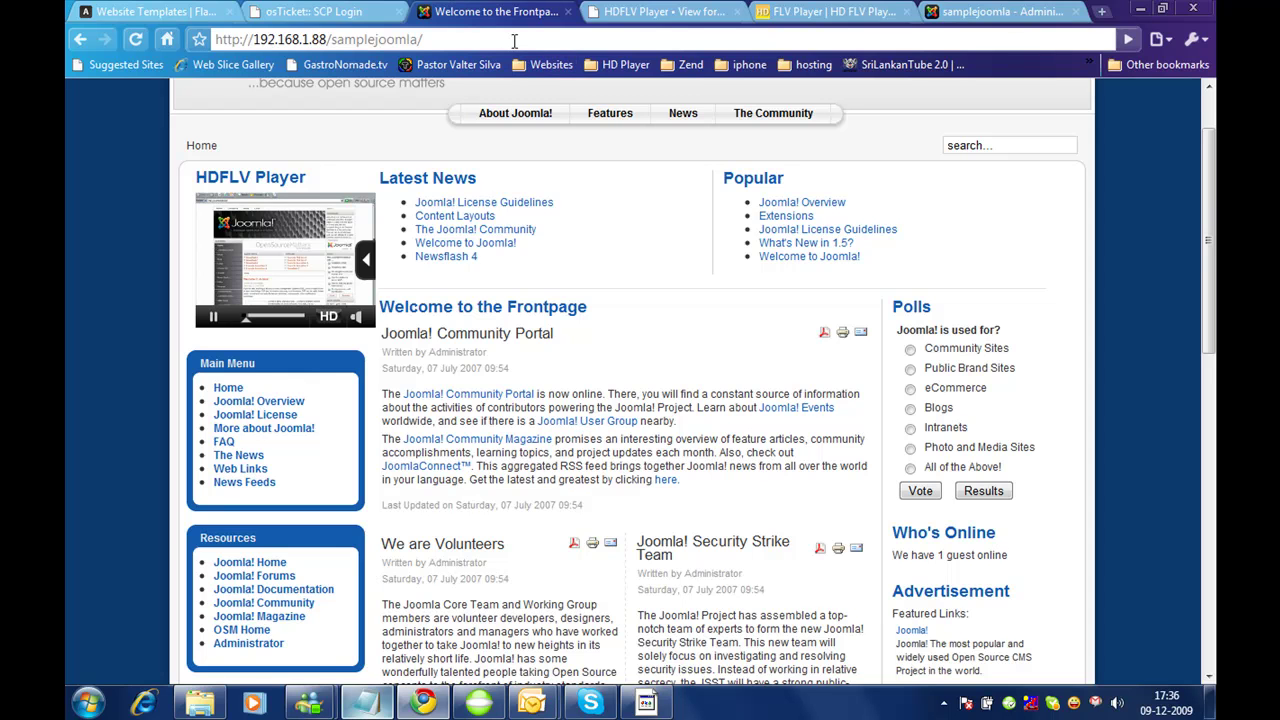
Step: Reload the frontpage, play Youtube Video from the player's related-videos list, then show hdflvplayer.net
{"action": "left_click", "coordinate": [840, 257]}
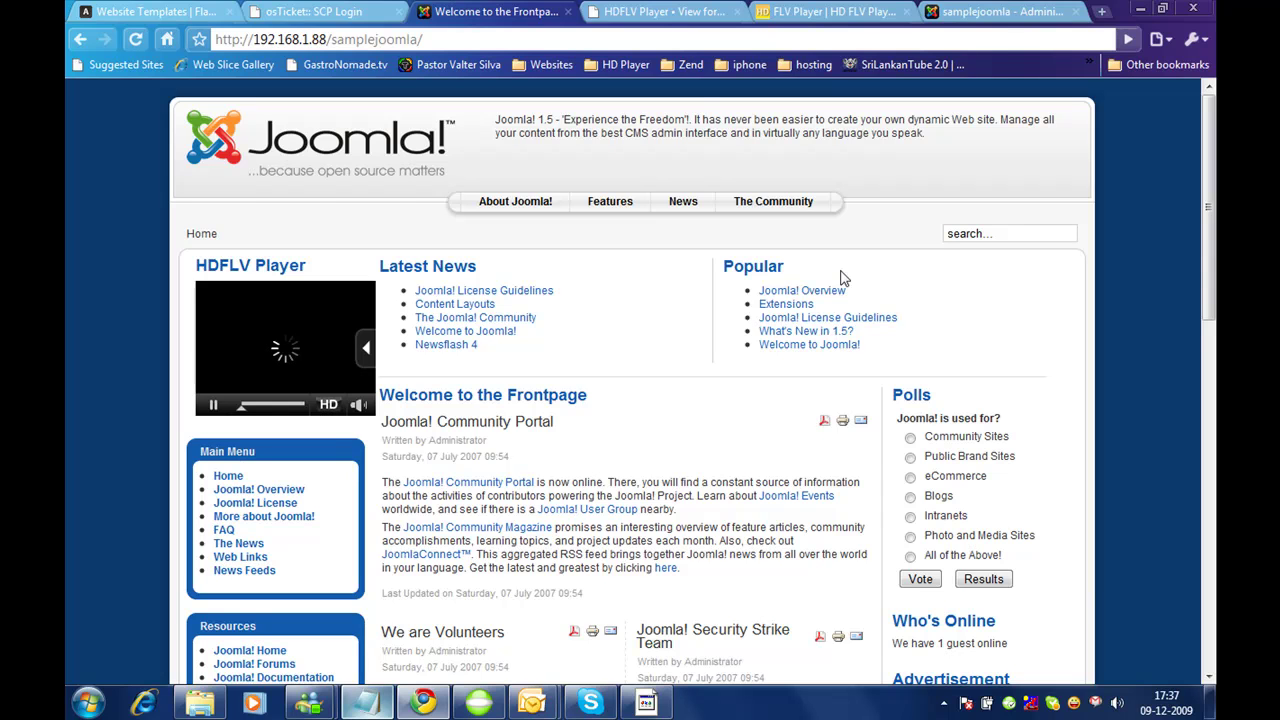
{"action": "left_click", "coordinate": [367, 358]}
{"action": "left_click", "coordinate": [310, 389]}
{"action": "left_click", "coordinate": [310, 390]}
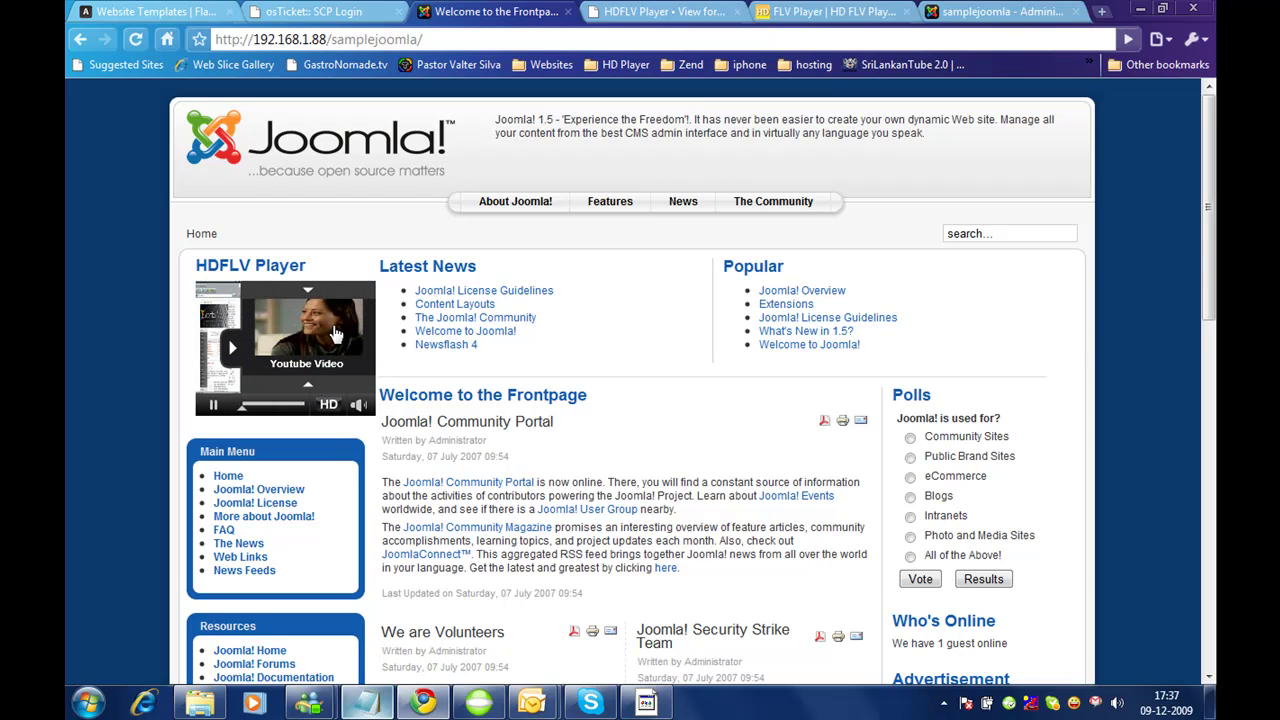
{"action": "left_click", "coordinate": [336, 334]}
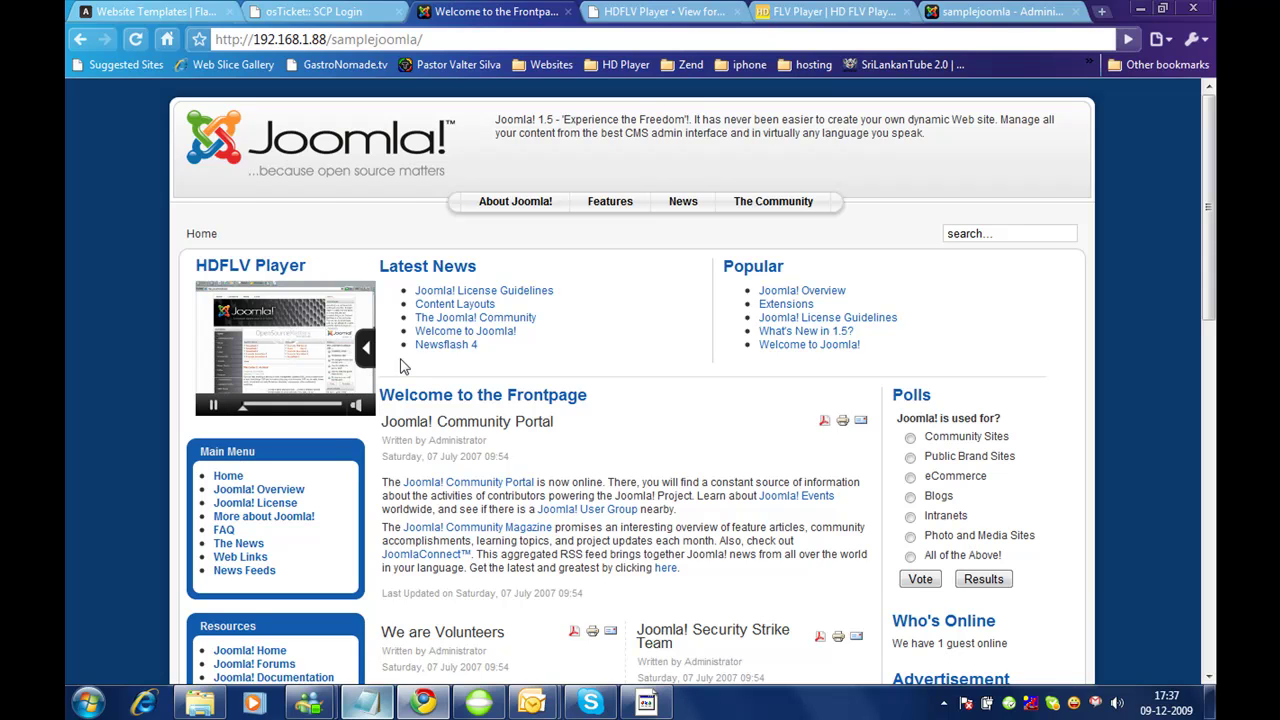
{"action": "left_click", "coordinate": [826, 11]}
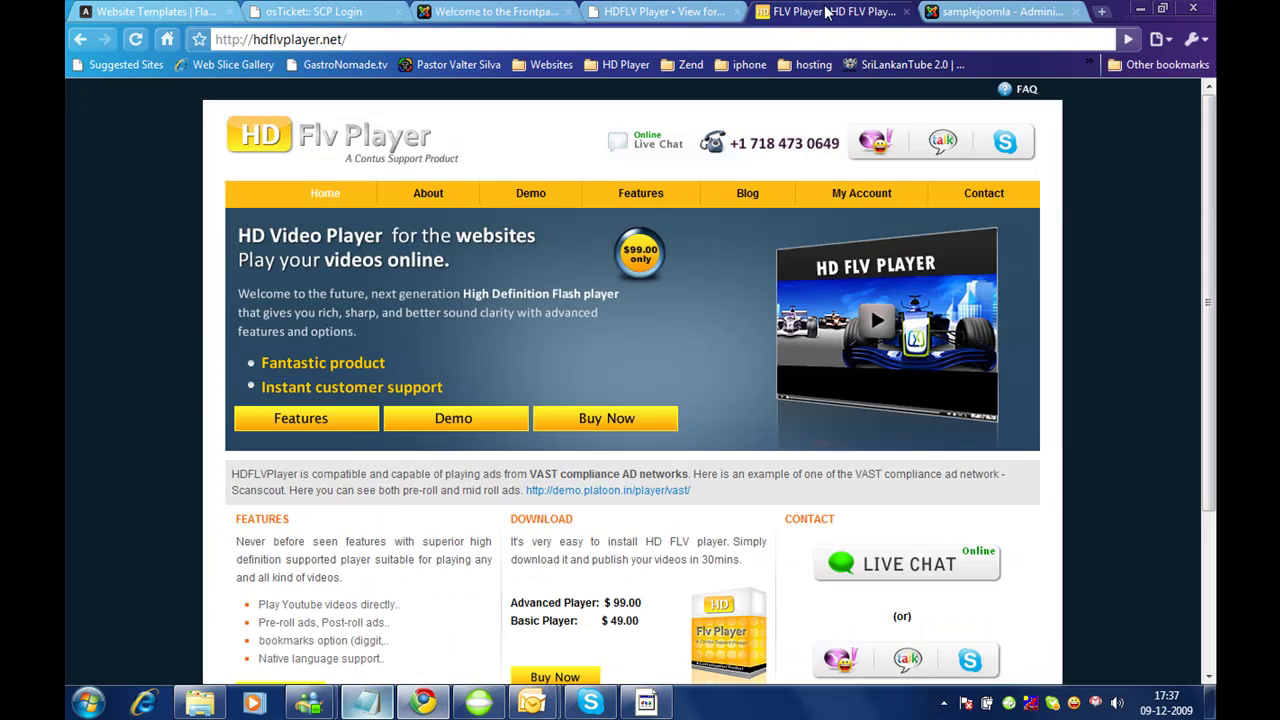
{"action": "left_click", "coordinate": [992, 11]}
{"action": "mouse_move", "coordinate": [374, 148]}
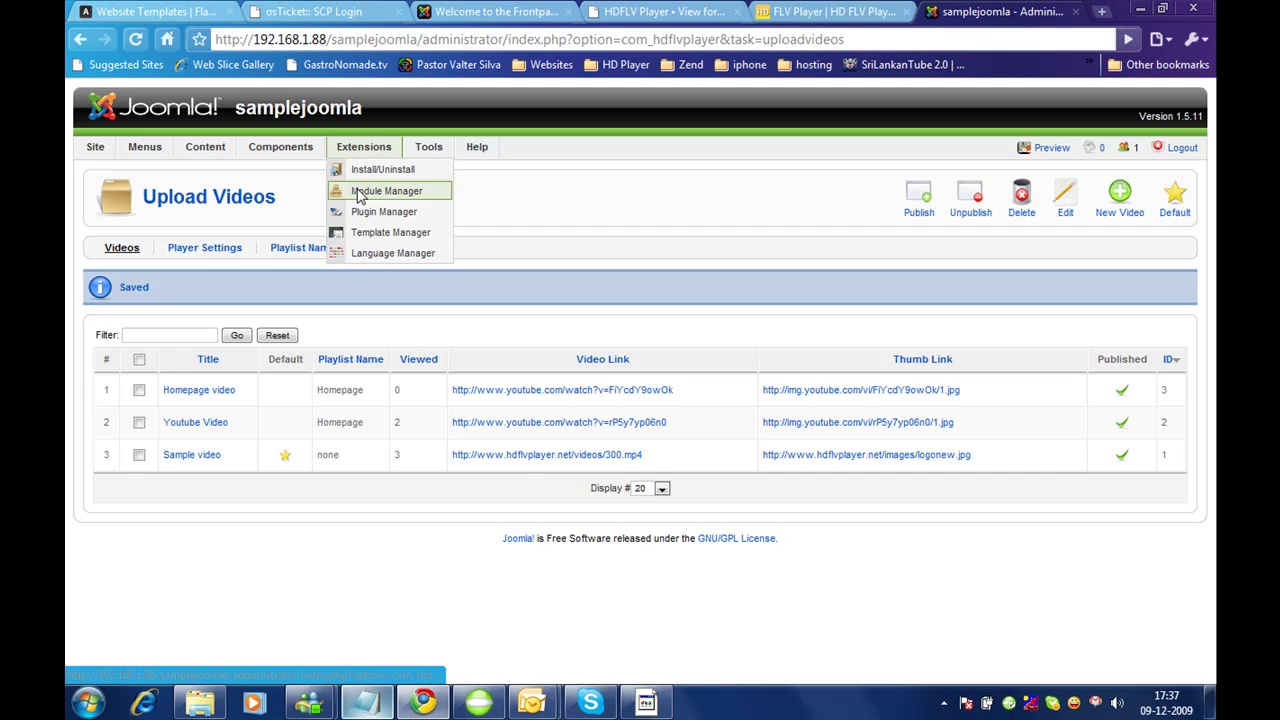
{"action": "left_click", "coordinate": [360, 195]}
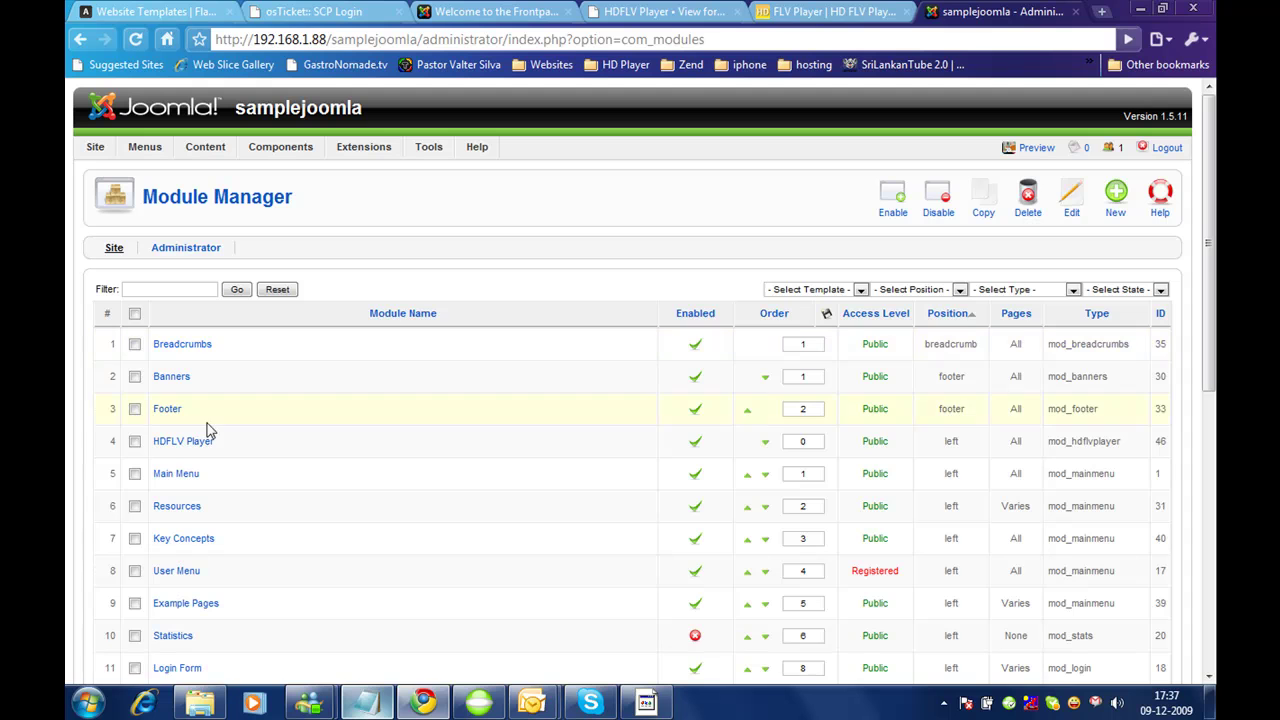
{"action": "left_click", "coordinate": [200, 441]}
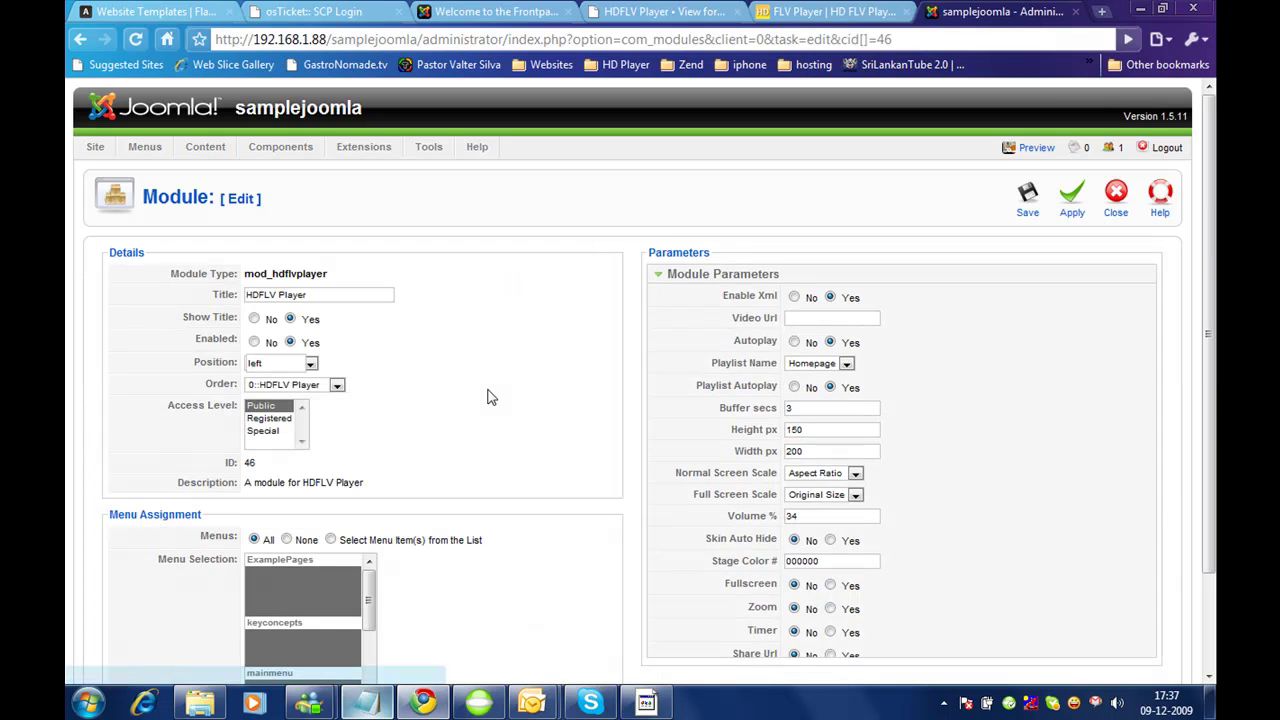
{"action": "left_click", "coordinate": [850, 318]}
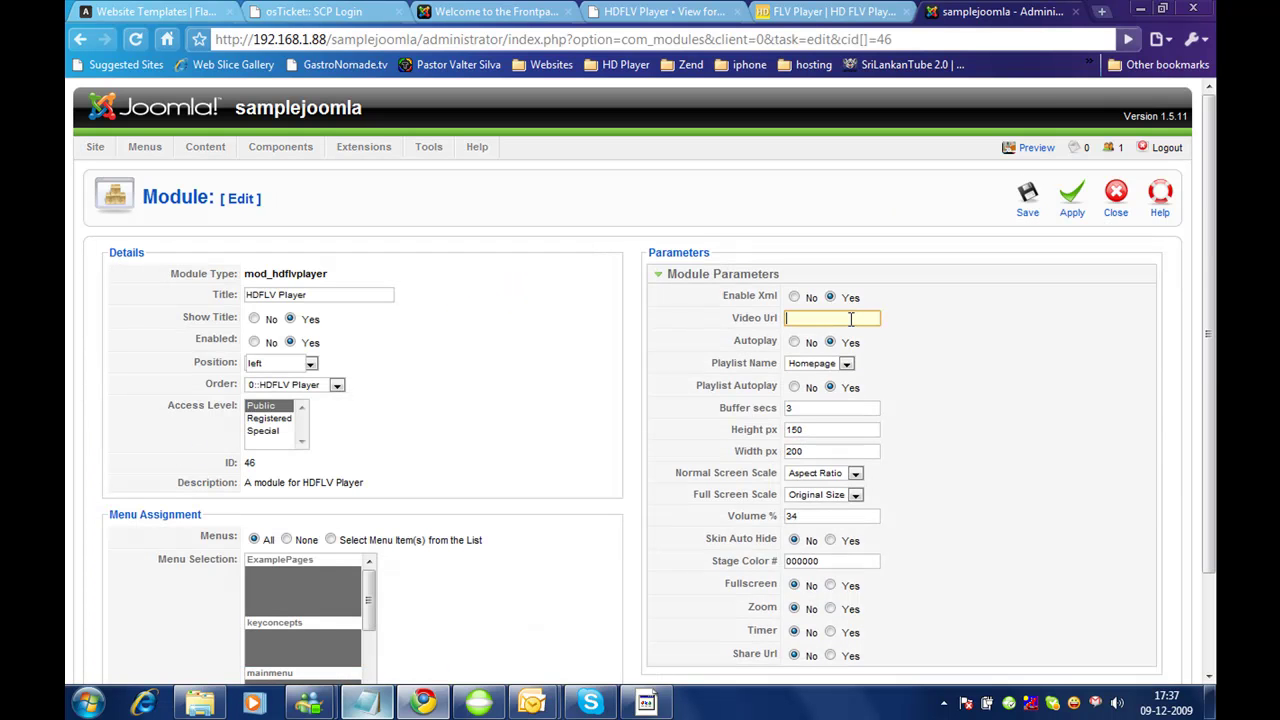
{"action": "left_click", "coordinate": [816, 364]}
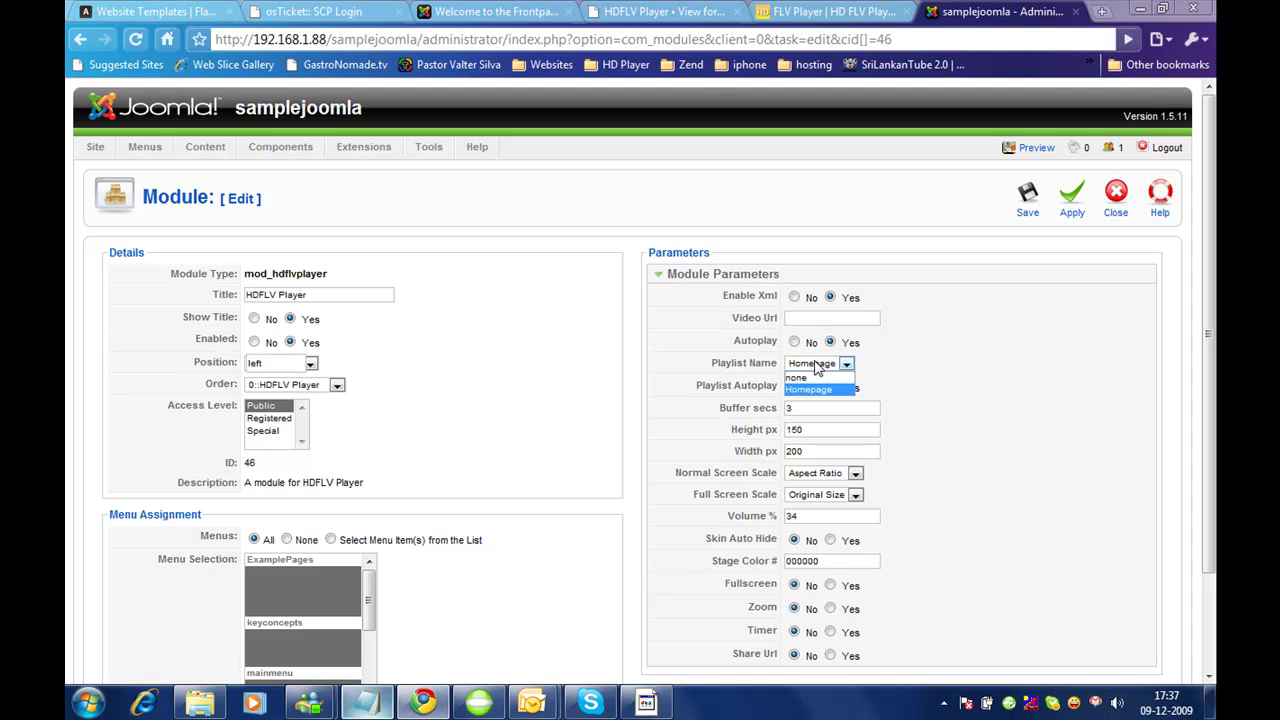
{"action": "left_click", "coordinate": [810, 377]}
{"action": "left_click", "coordinate": [836, 318]}
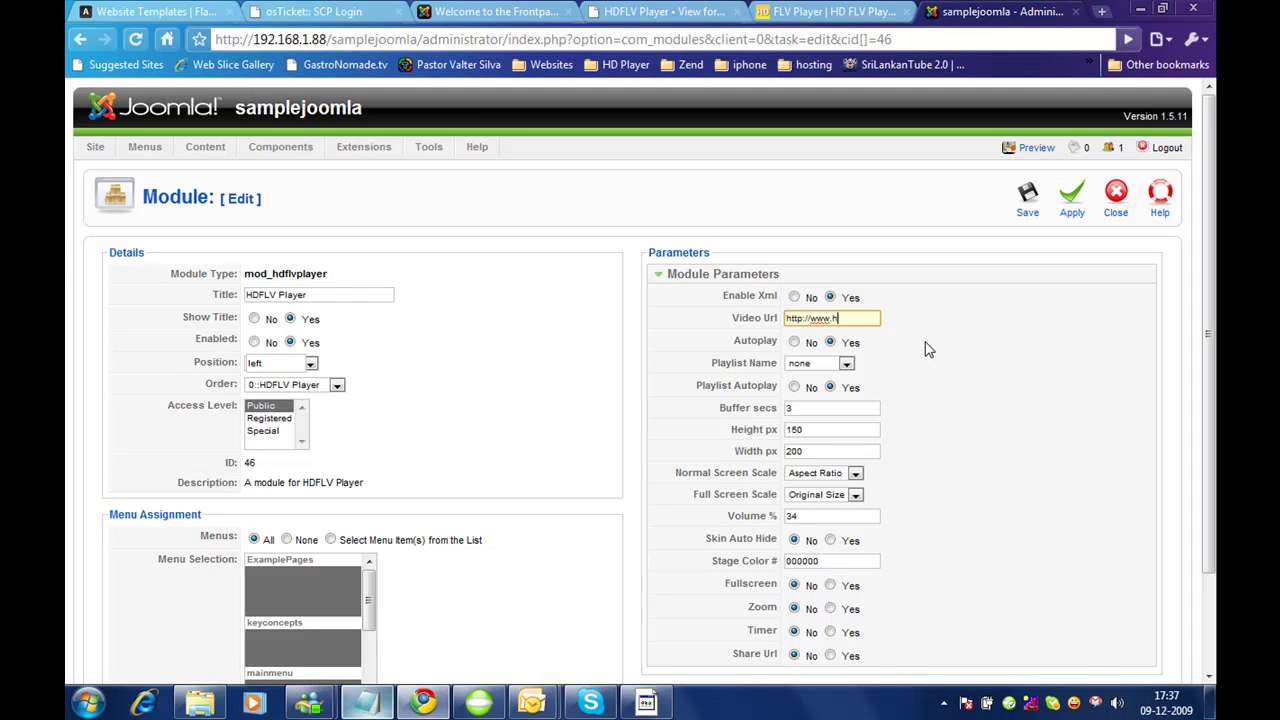
{"action": "type", "text": "r.net/videos/300.mp4"}
{"action": "left_click", "coordinate": [1028, 200]}
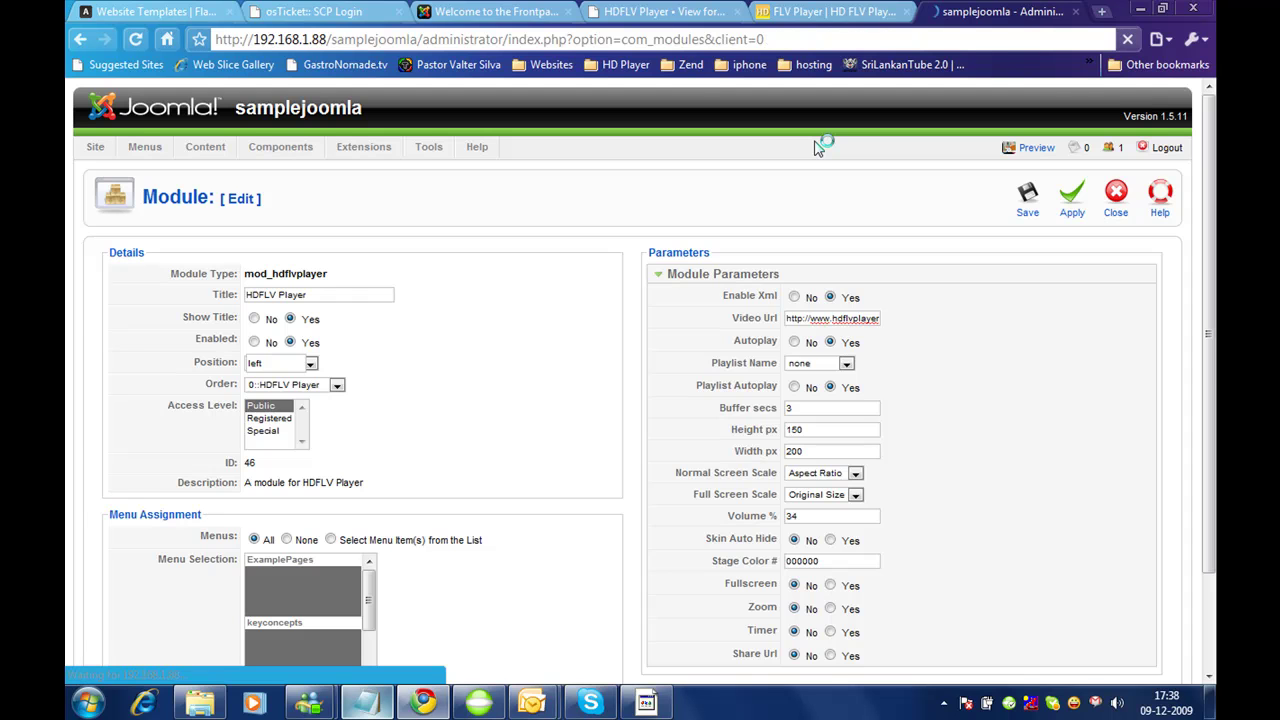
{"action": "left_click", "coordinate": [485, 11]}
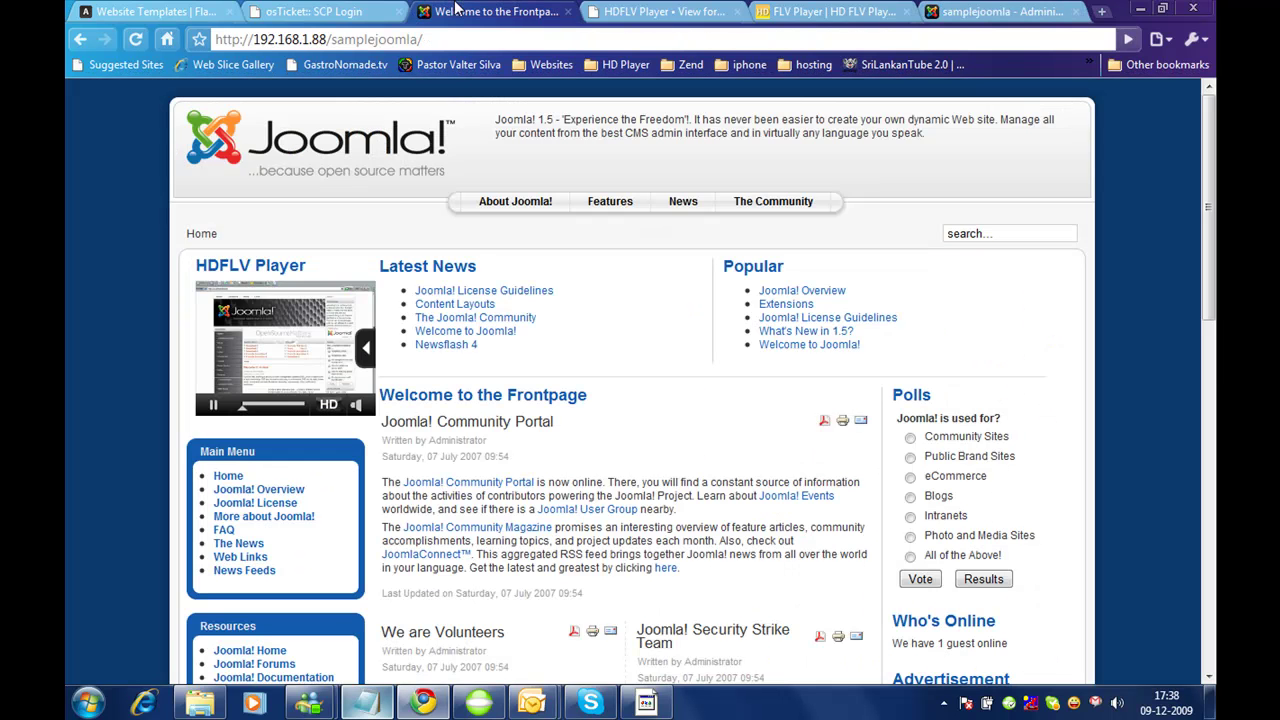
Step: Refresh the front page, open and close the player's related-videos panel, then show hdflvplayer.net
{"action": "left_click", "coordinate": [388, 39]}
{"action": "key", "text": "Return"}
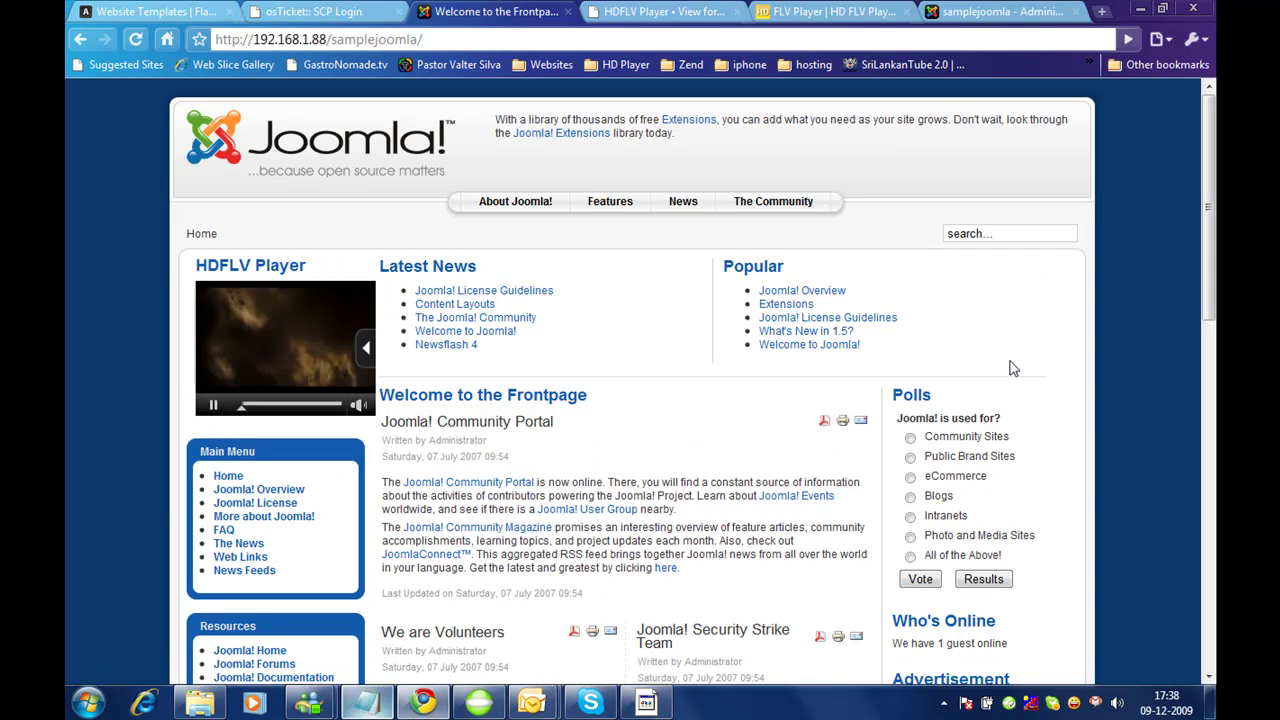
{"action": "left_click", "coordinate": [366, 347]}
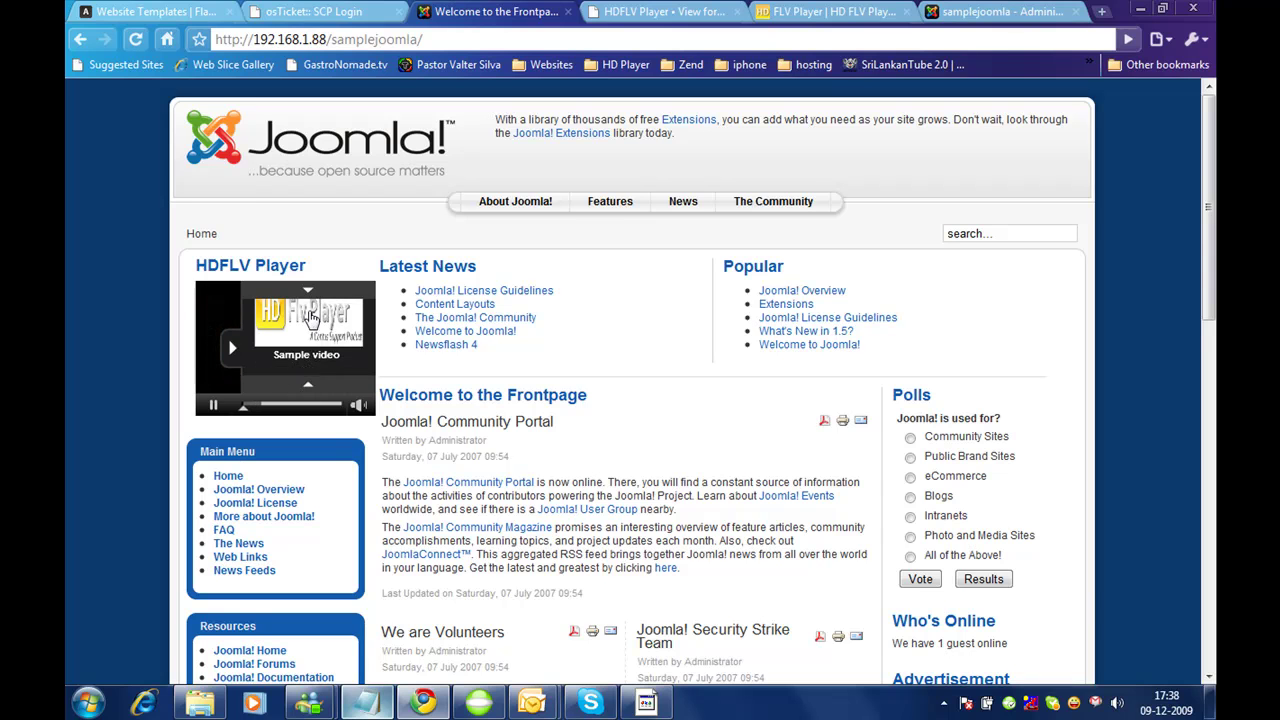
{"action": "left_click", "coordinate": [240, 355]}
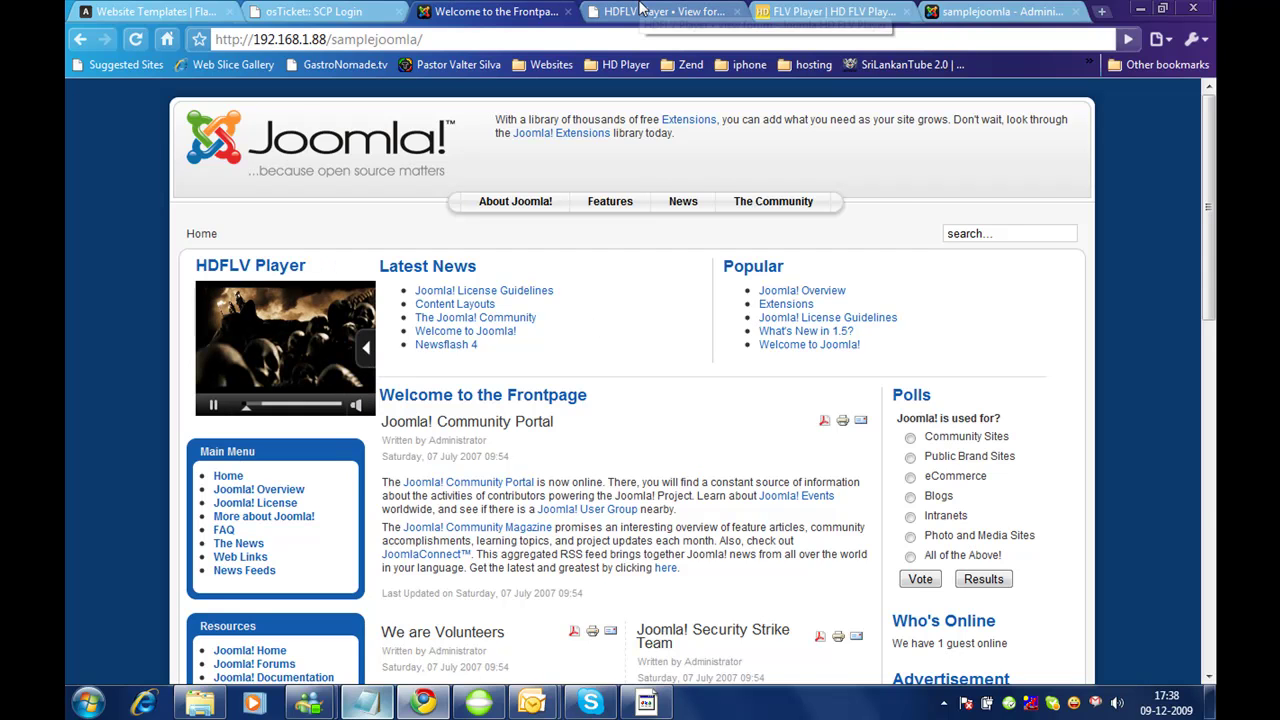
{"action": "left_click", "coordinate": [818, 11]}
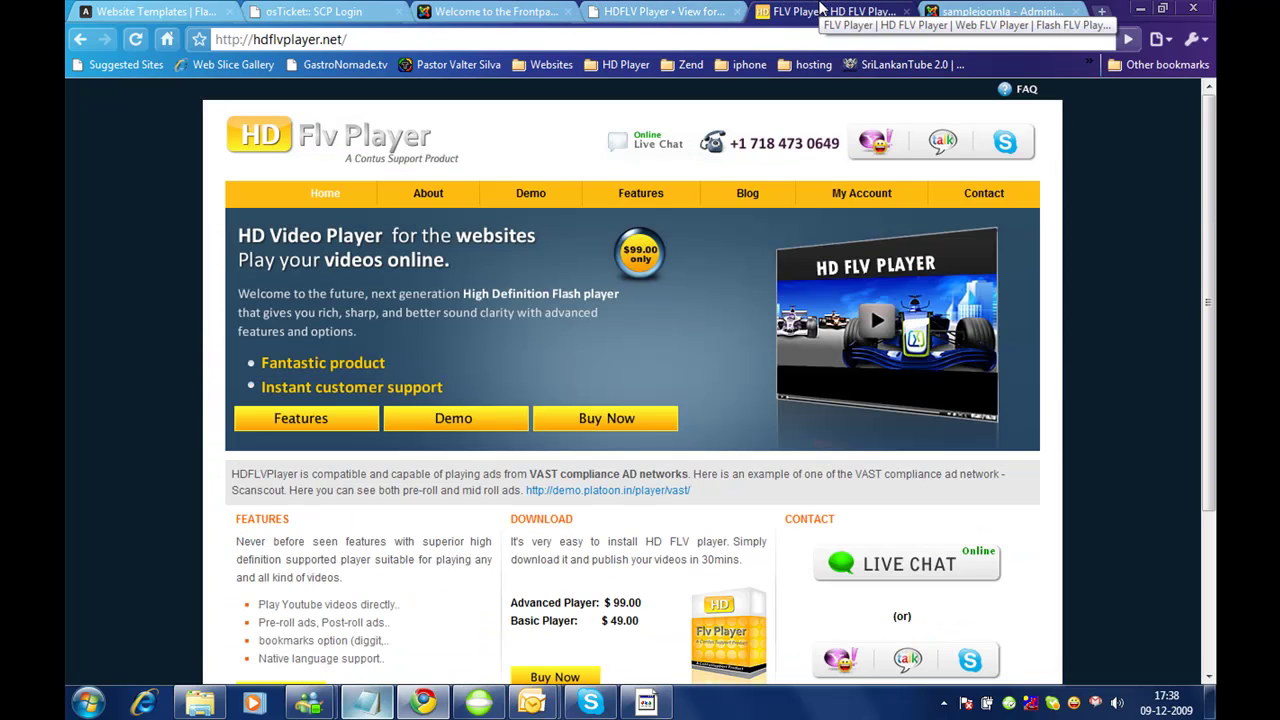
Step: In the admin, create a new module of type HDFLV Player and focus its Title field
{"action": "left_click", "coordinate": [985, 11]}
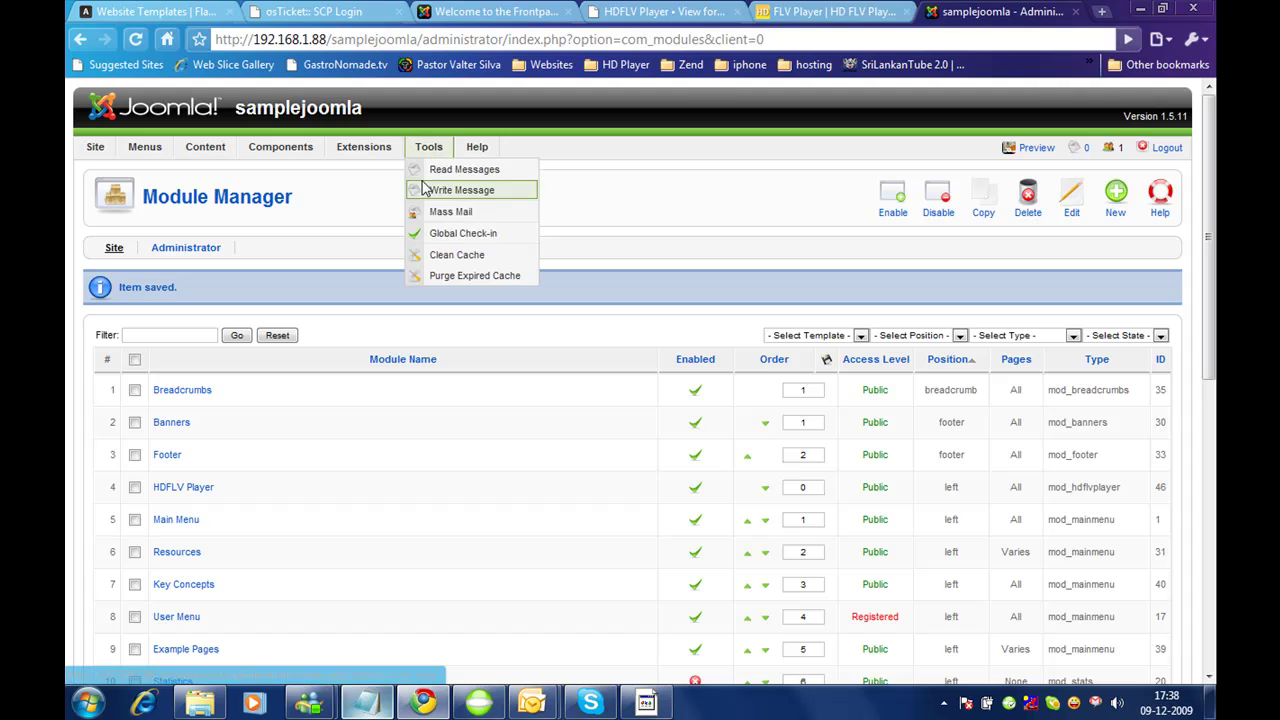
{"action": "mouse_move", "coordinate": [433, 152]}
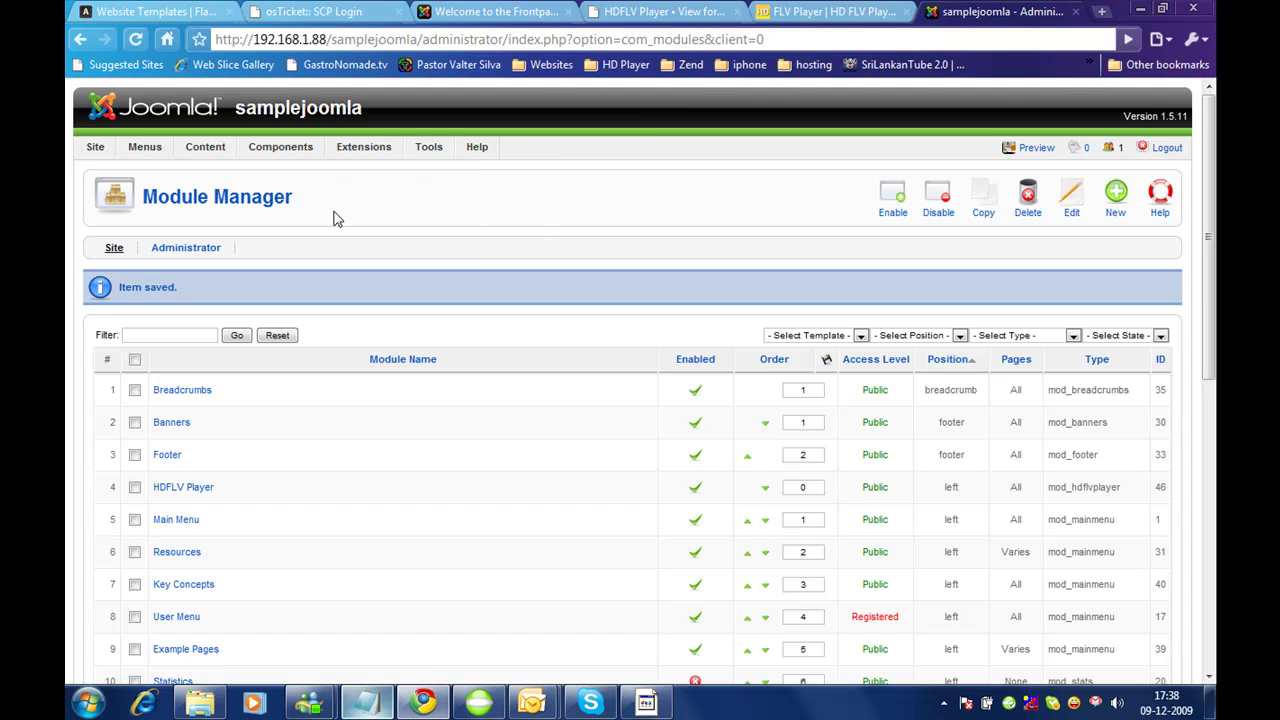
{"action": "left_click", "coordinate": [1116, 198]}
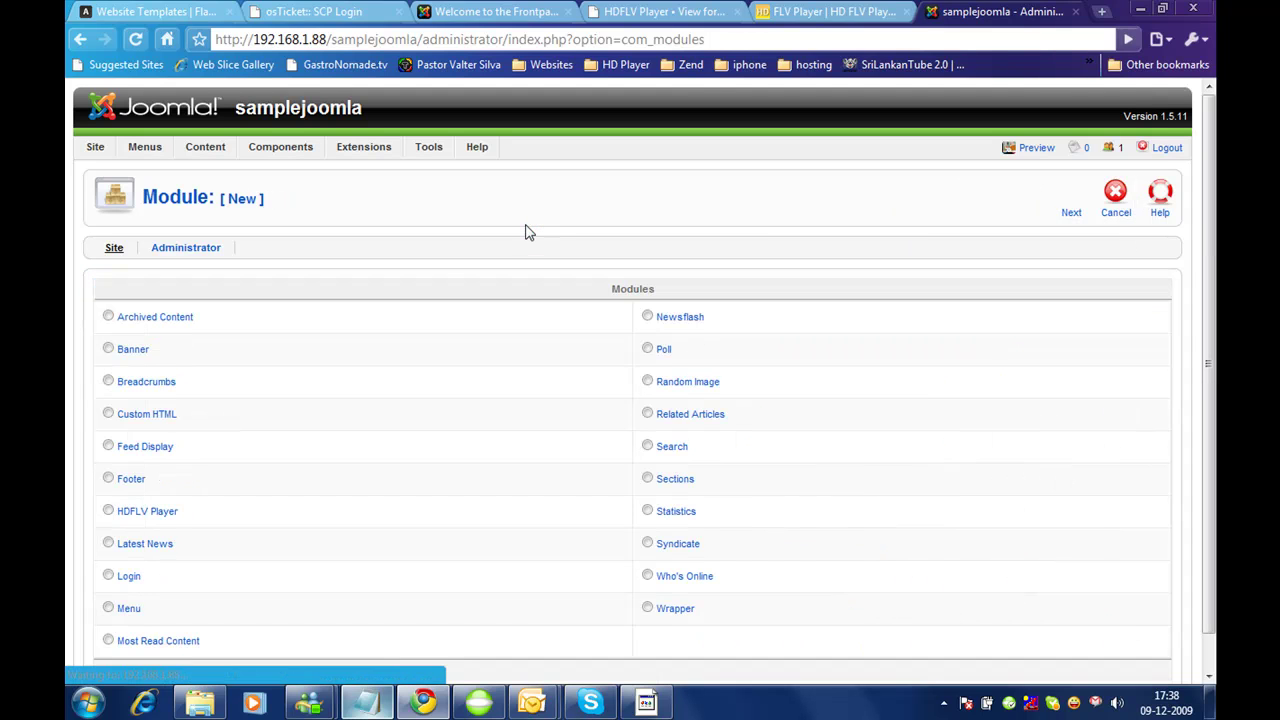
{"action": "left_click", "coordinate": [108, 511]}
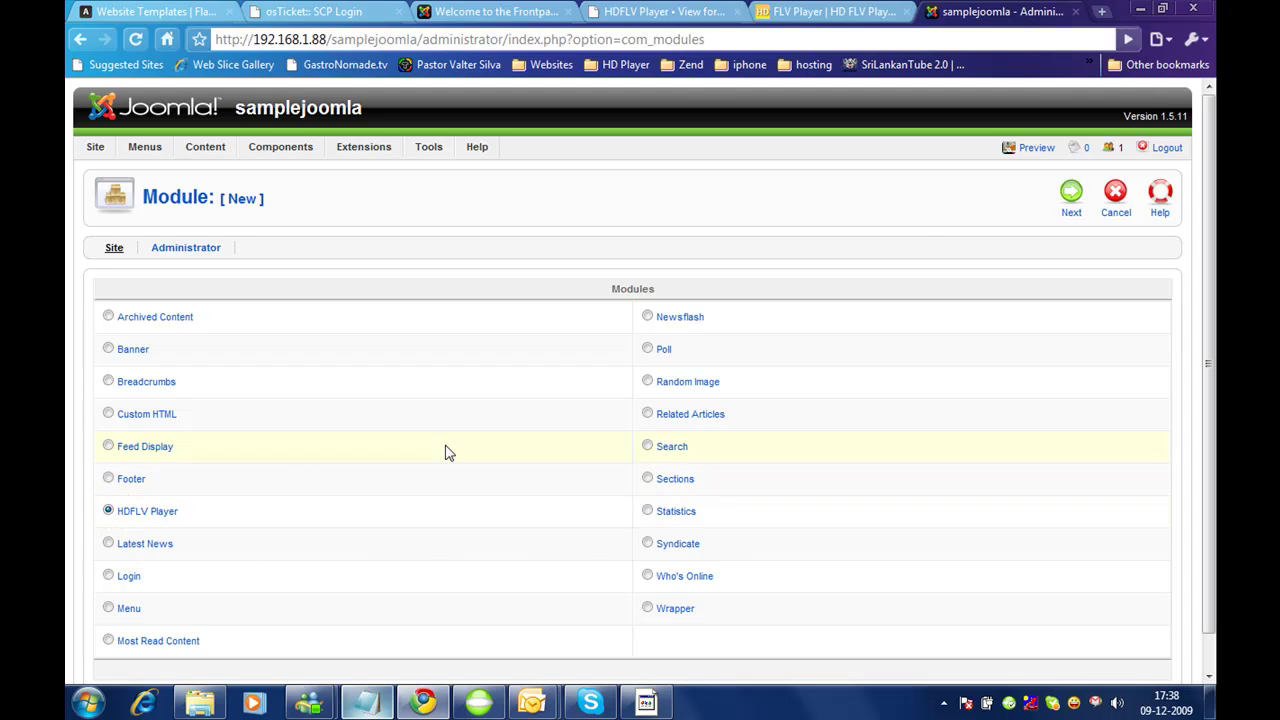
{"action": "left_click", "coordinate": [1071, 195]}
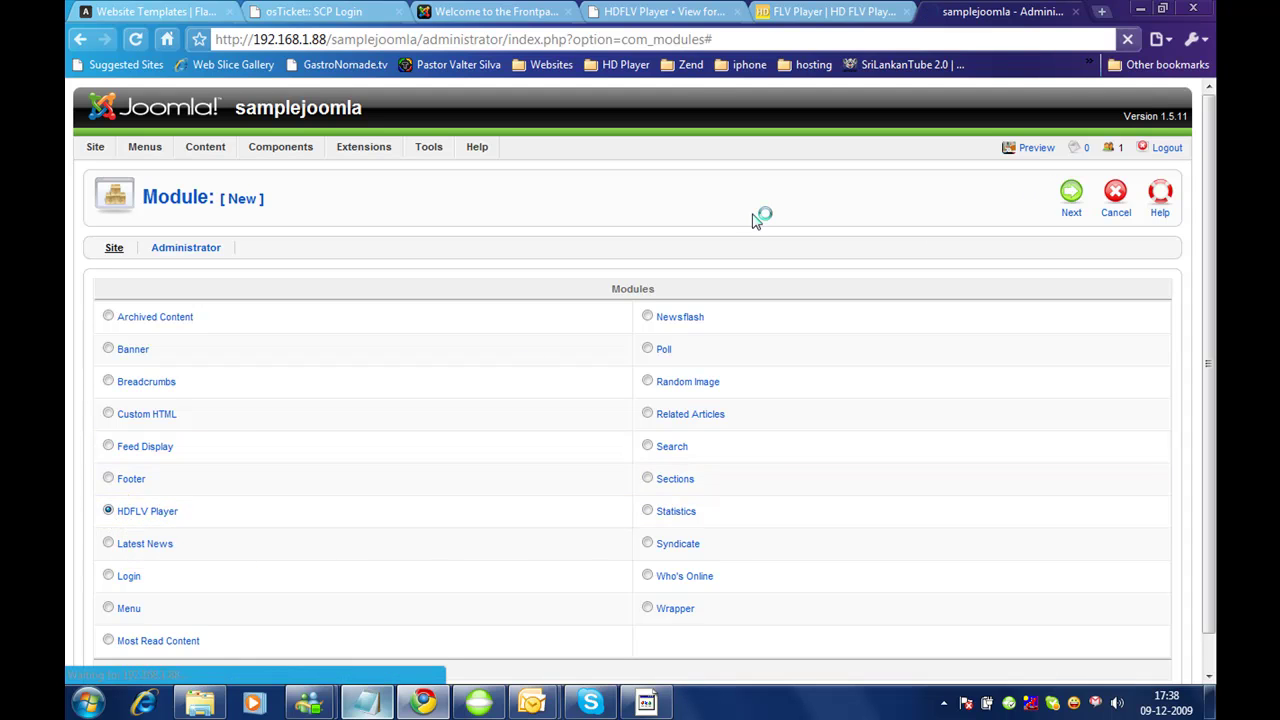
{"action": "left_click", "coordinate": [316, 295]}
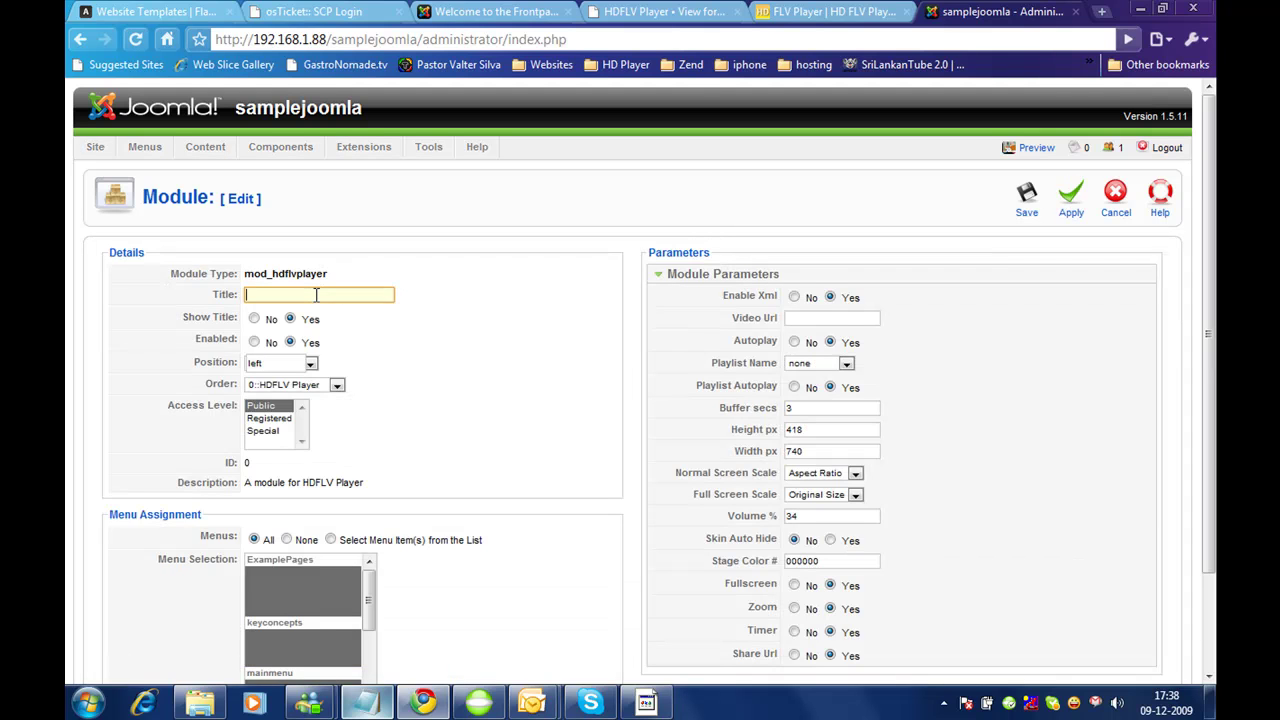
Step: Title the module 'HDFLV Player 2' and assign it only to the FAQ menu item
{"action": "type", "text": "HD"}
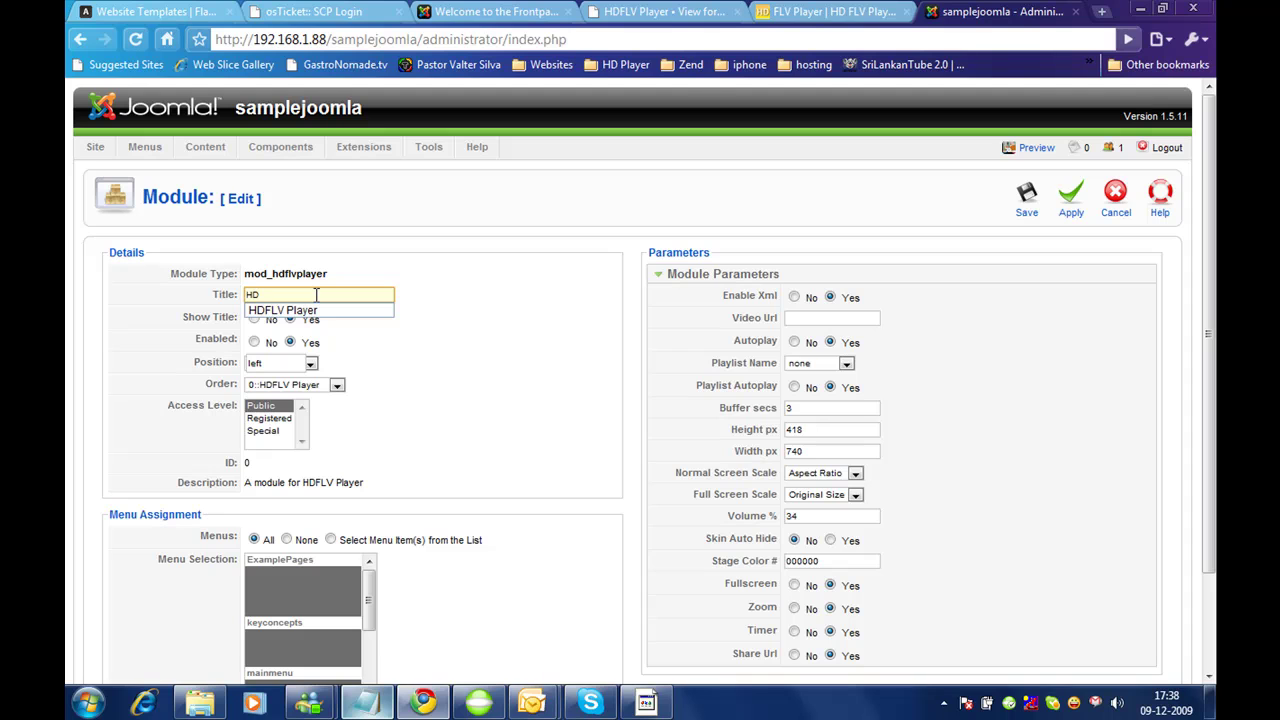
{"action": "key", "text": "Down"}
{"action": "key", "text": "Return"}
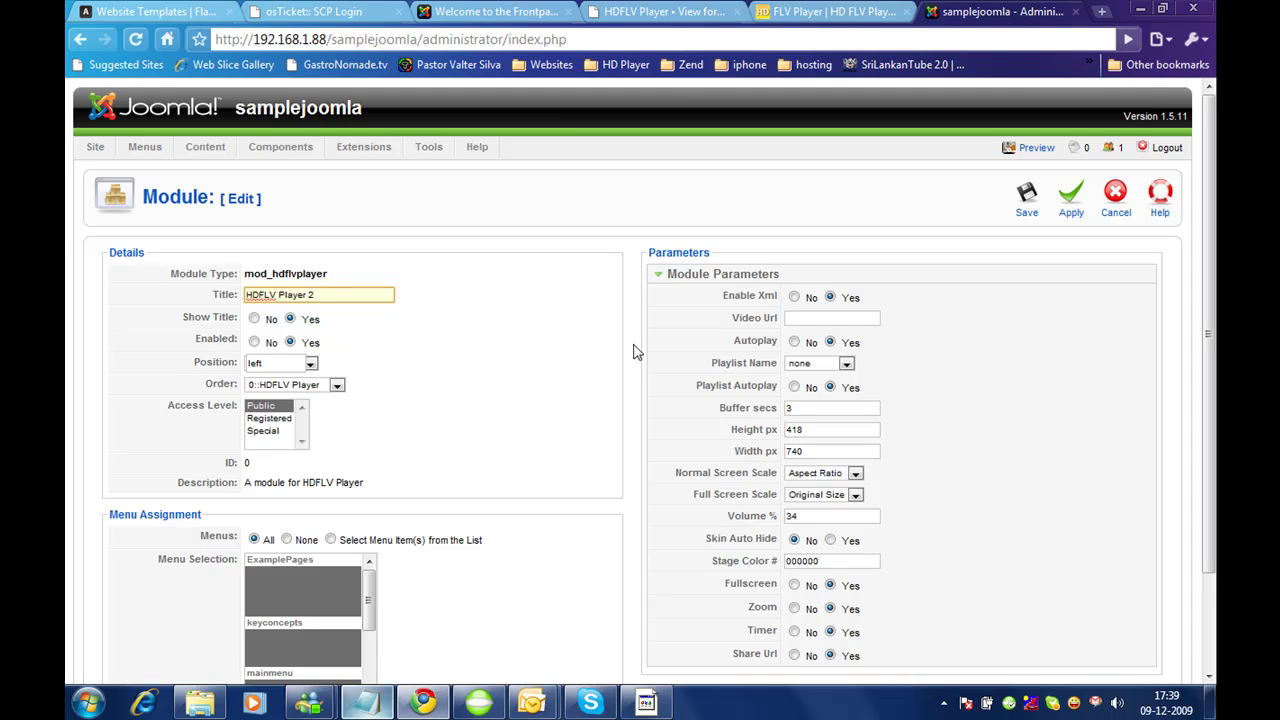
{"action": "left_click", "coordinate": [331, 540]}
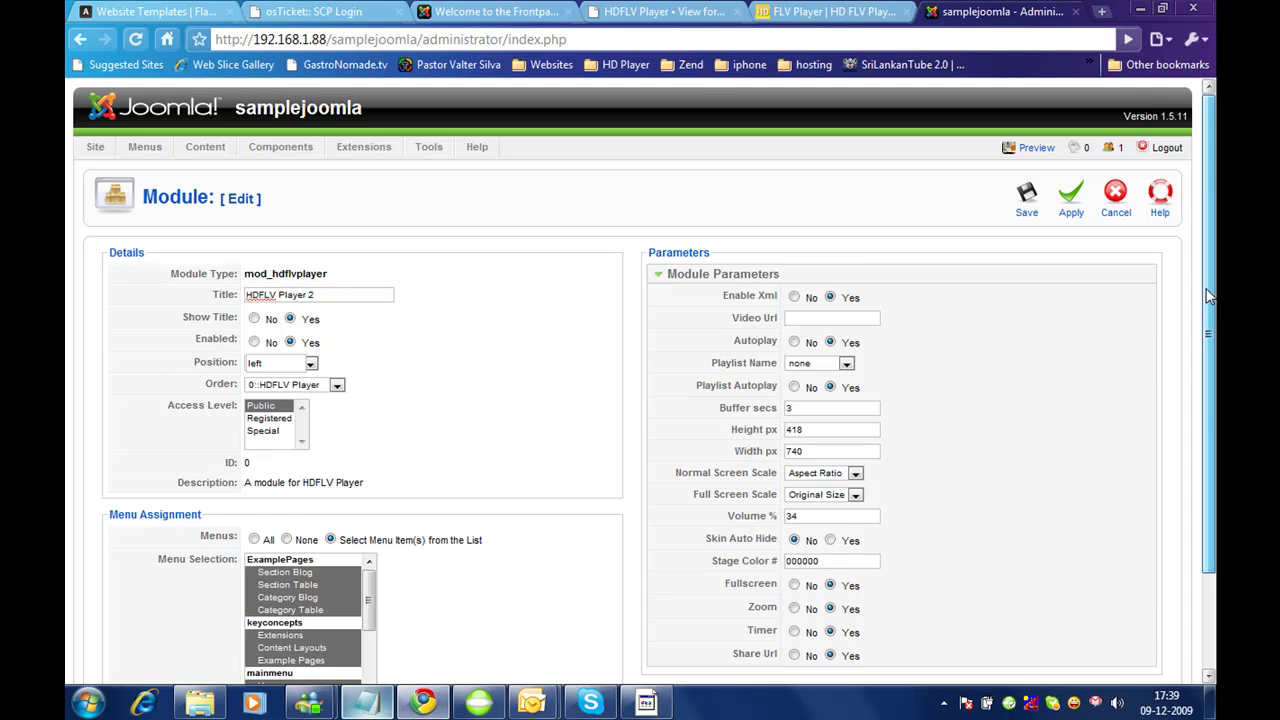
{"action": "left_click_drag", "start_coordinate": [1212, 305], "coordinate": [1212, 415]}
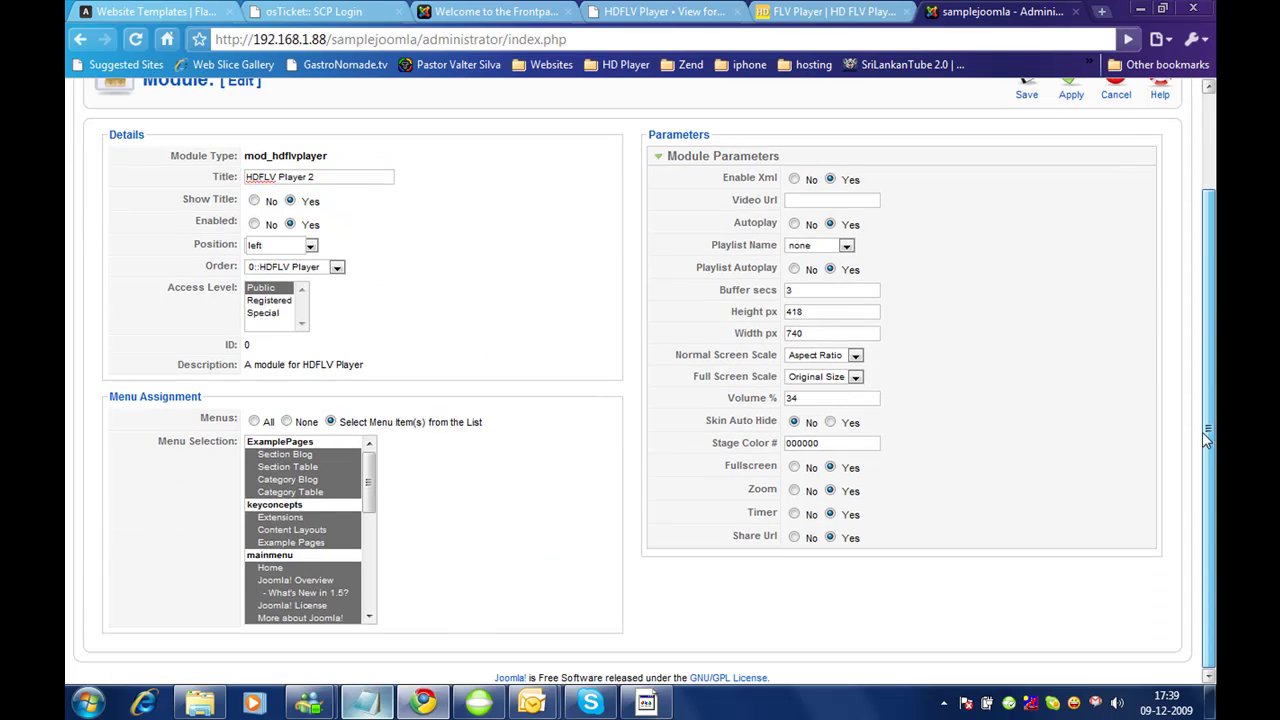
{"action": "left_click", "coordinate": [286, 421]}
{"action": "left_click_drag", "start_coordinate": [369, 481], "coordinate": [370, 519]}
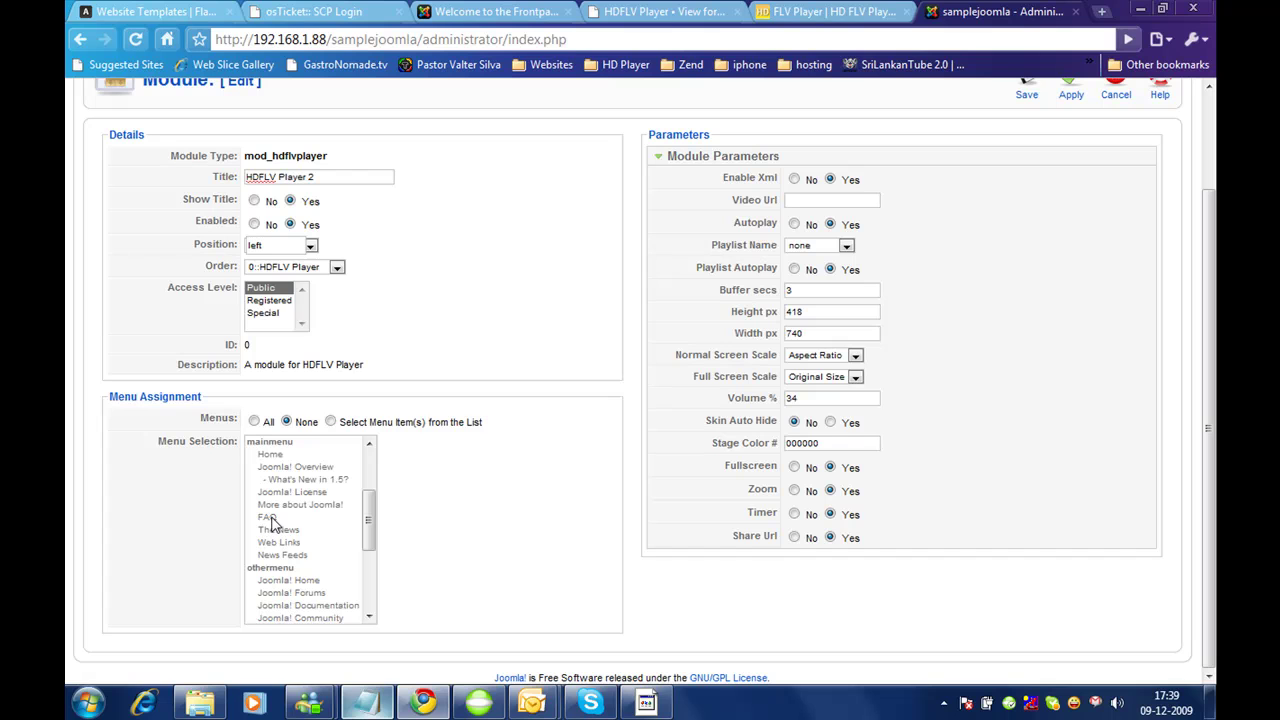
{"action": "left_click", "coordinate": [331, 422]}
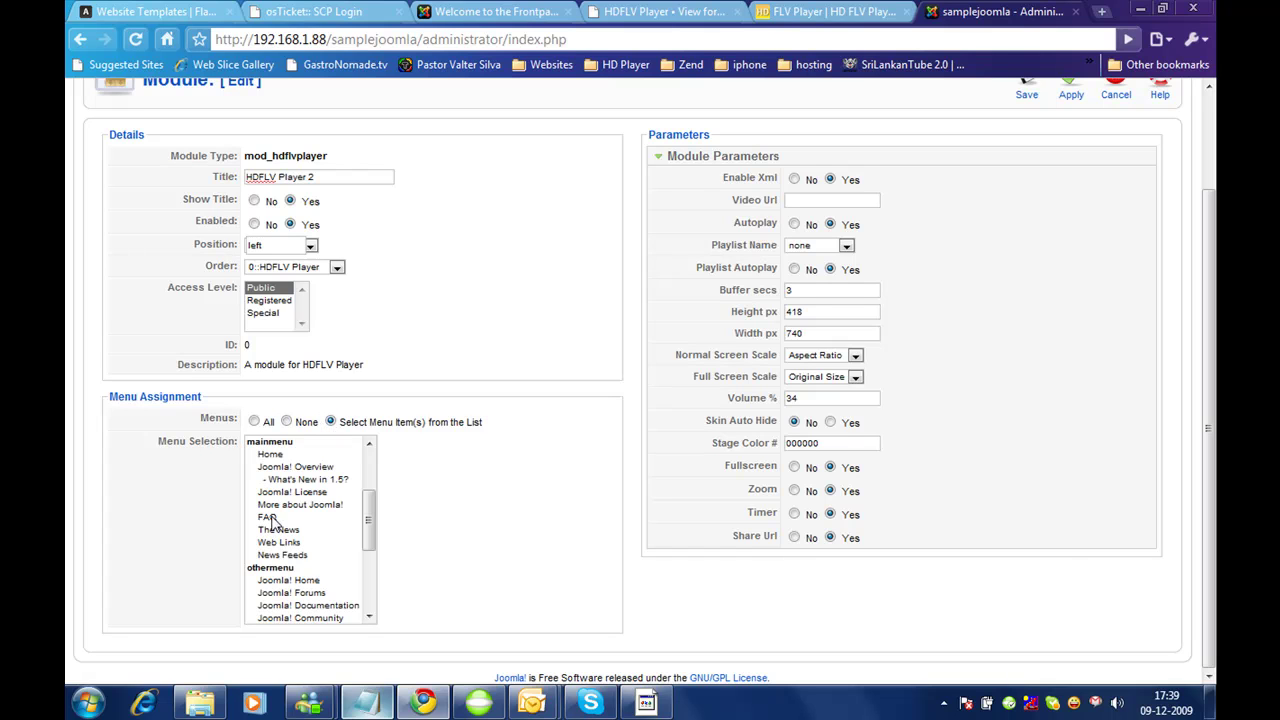
{"action": "left_click", "coordinate": [272, 518]}
Step: Place the module in the user1 position and switch to the site's FAQs tab
{"action": "left_click_drag", "start_coordinate": [1212, 488], "coordinate": [1210, 380]}
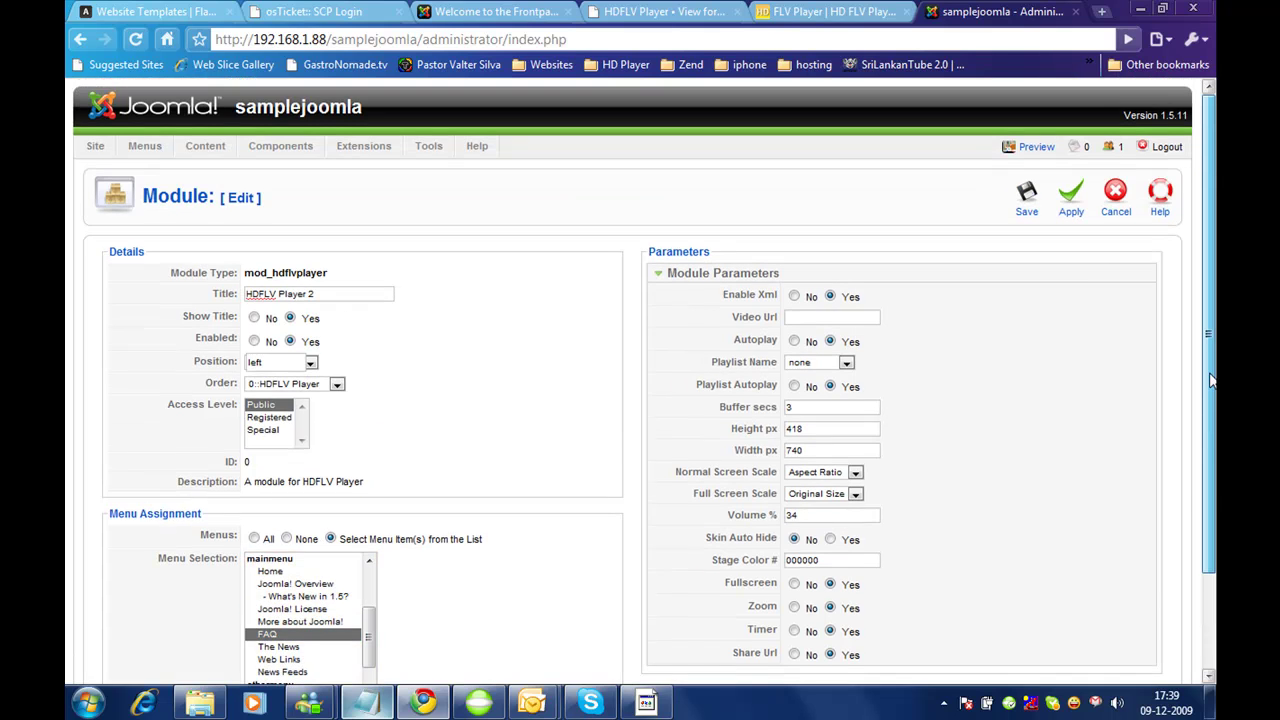
{"action": "left_click", "coordinate": [306, 387]}
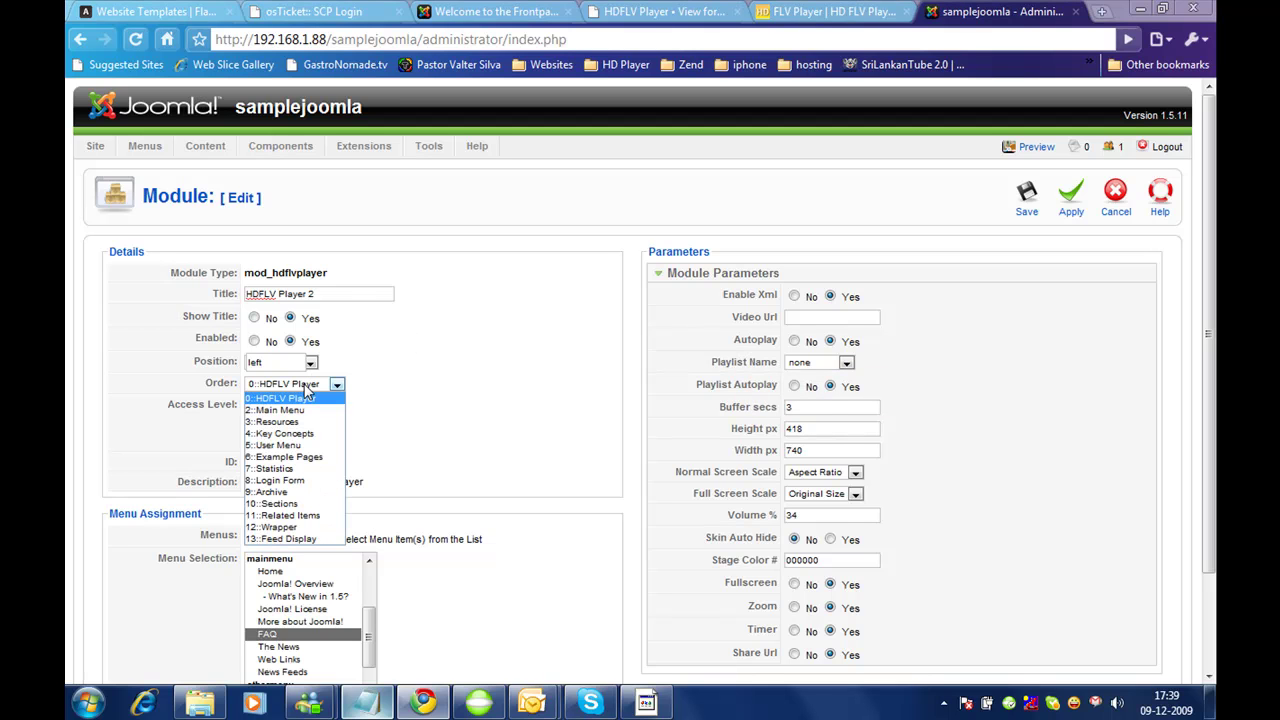
{"action": "left_click", "coordinate": [465, 362]}
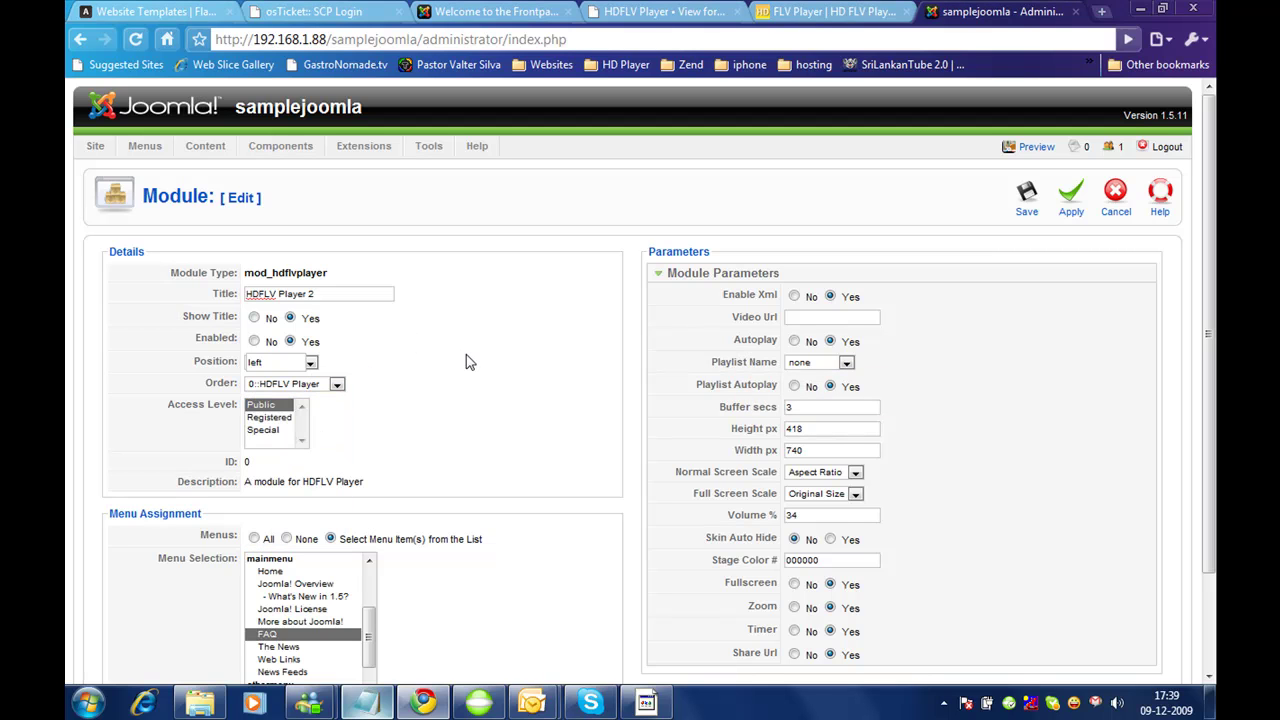
{"action": "left_click", "coordinate": [312, 364]}
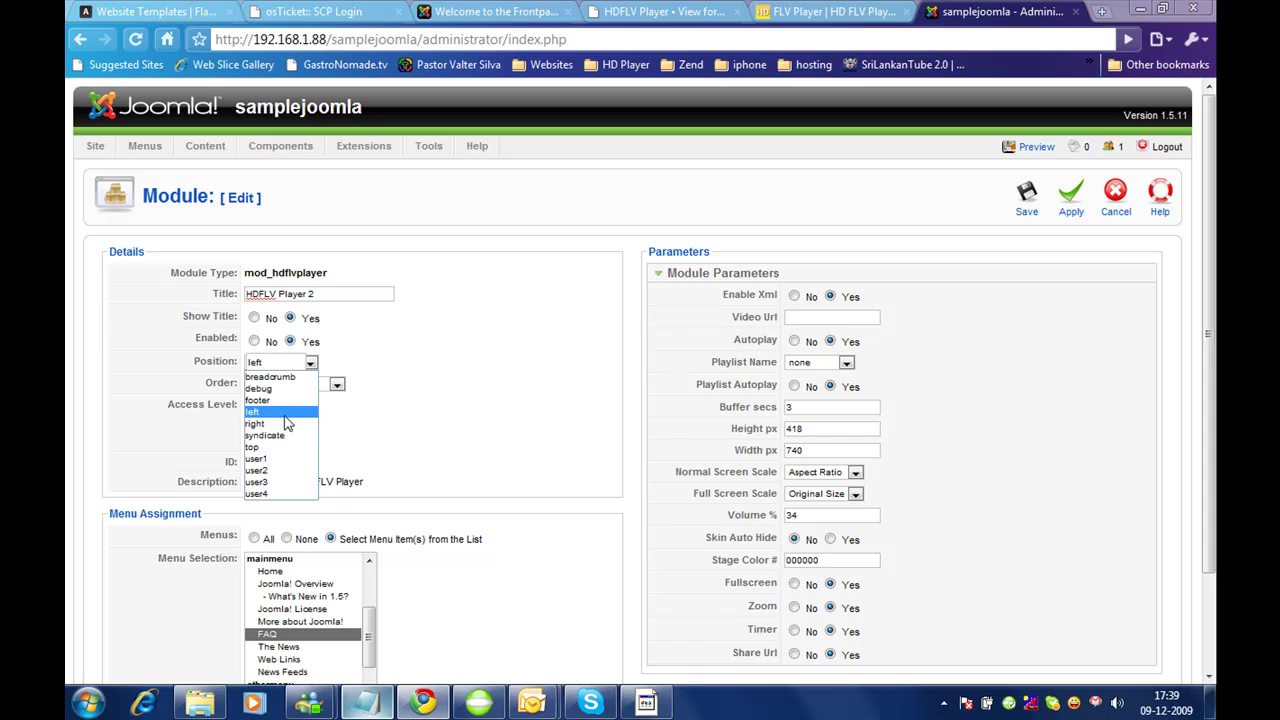
{"action": "left_click", "coordinate": [258, 458]}
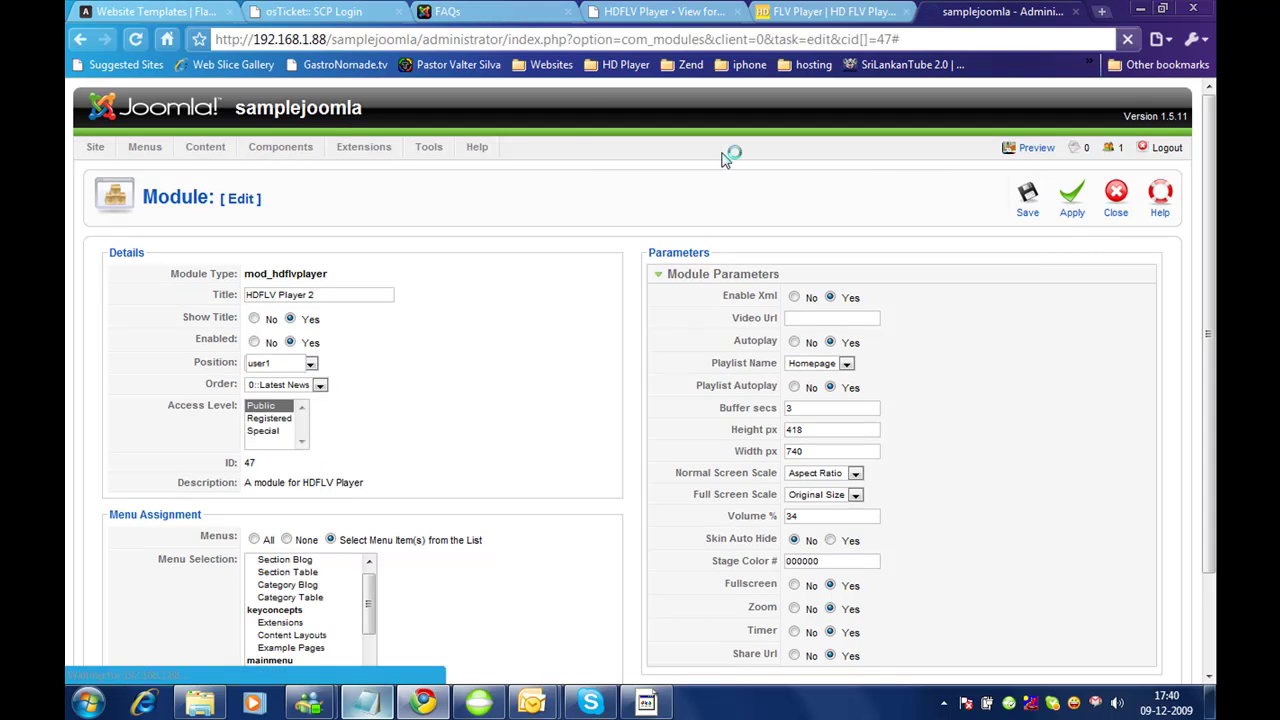
{"action": "left_click", "coordinate": [476, 10]}
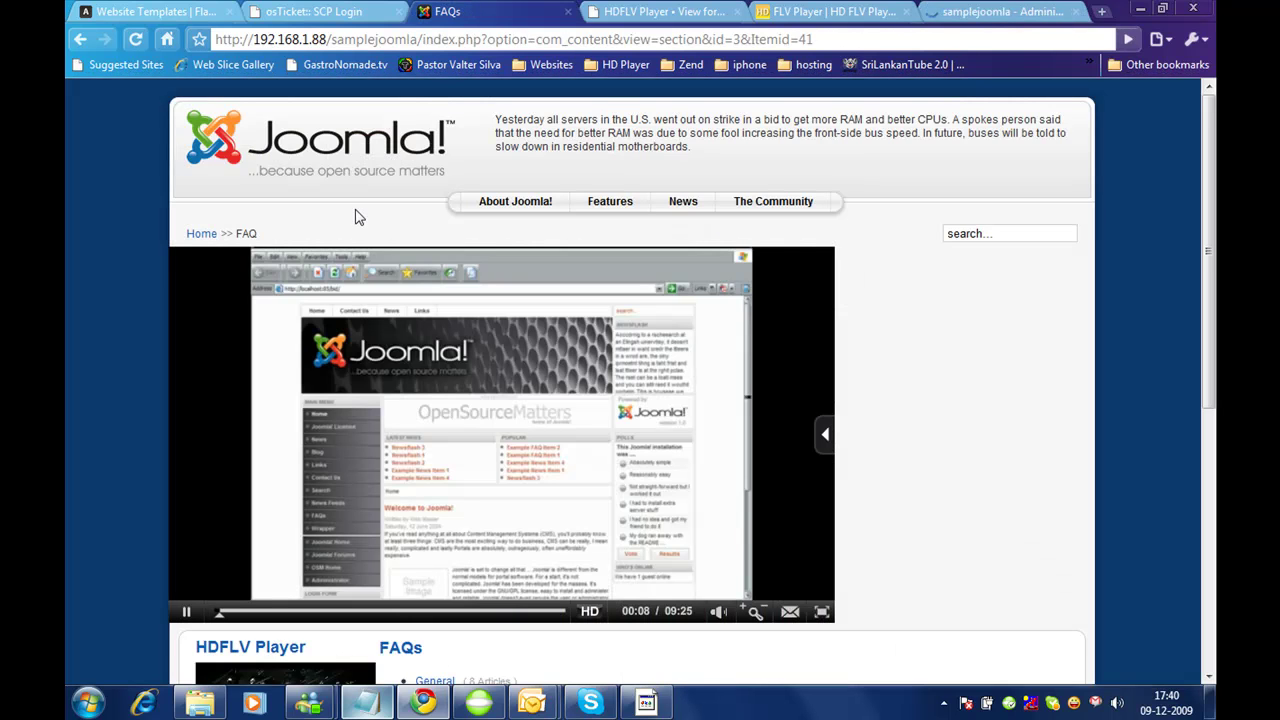
Step: Open the FAQ page via Home, mute the large HDFLV Player 2, and highlight the HDFLV Player heading
{"action": "left_click", "coordinate": [201, 234]}
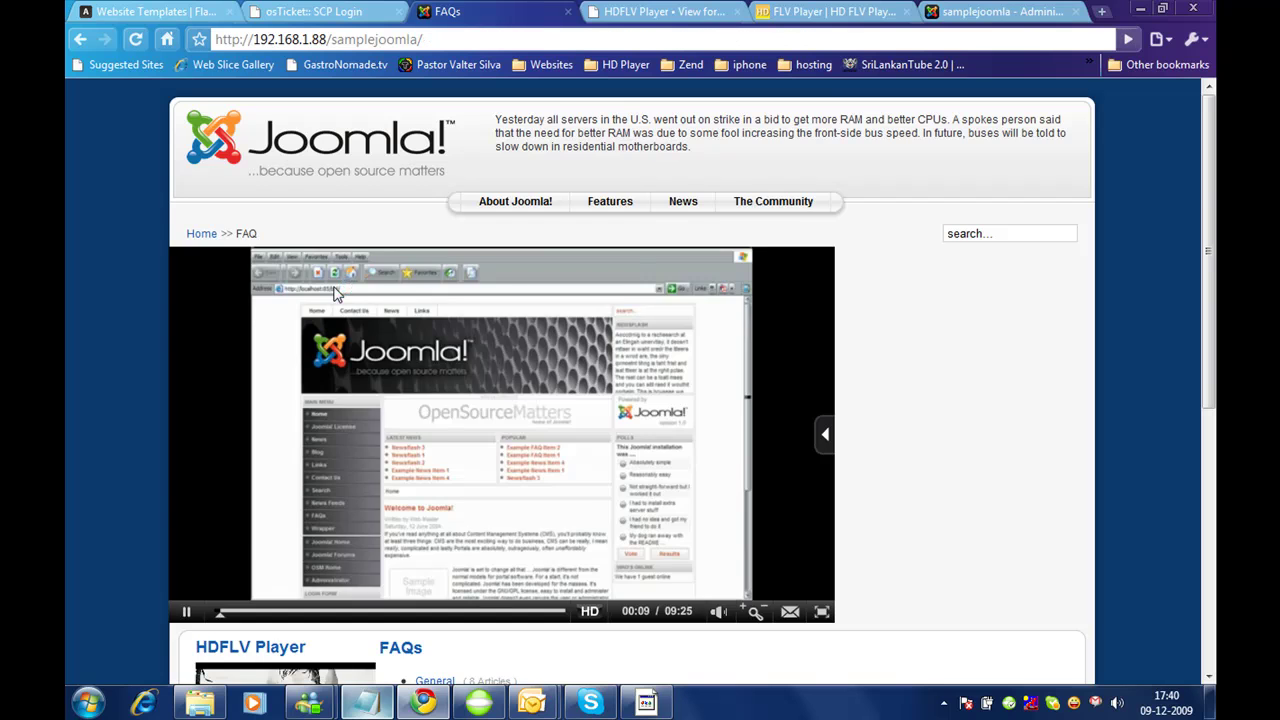
{"action": "left_click", "coordinate": [224, 530]}
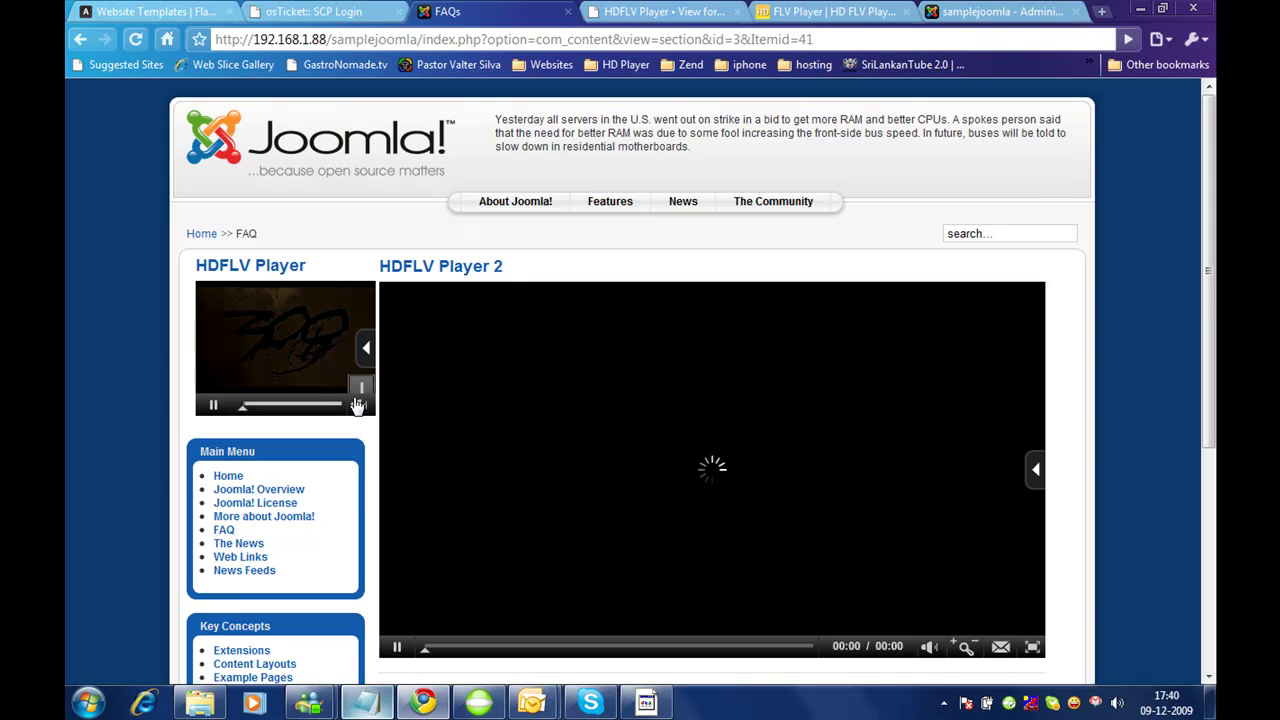
{"action": "left_click_drag", "start_coordinate": [1205, 285], "coordinate": [1204, 236]}
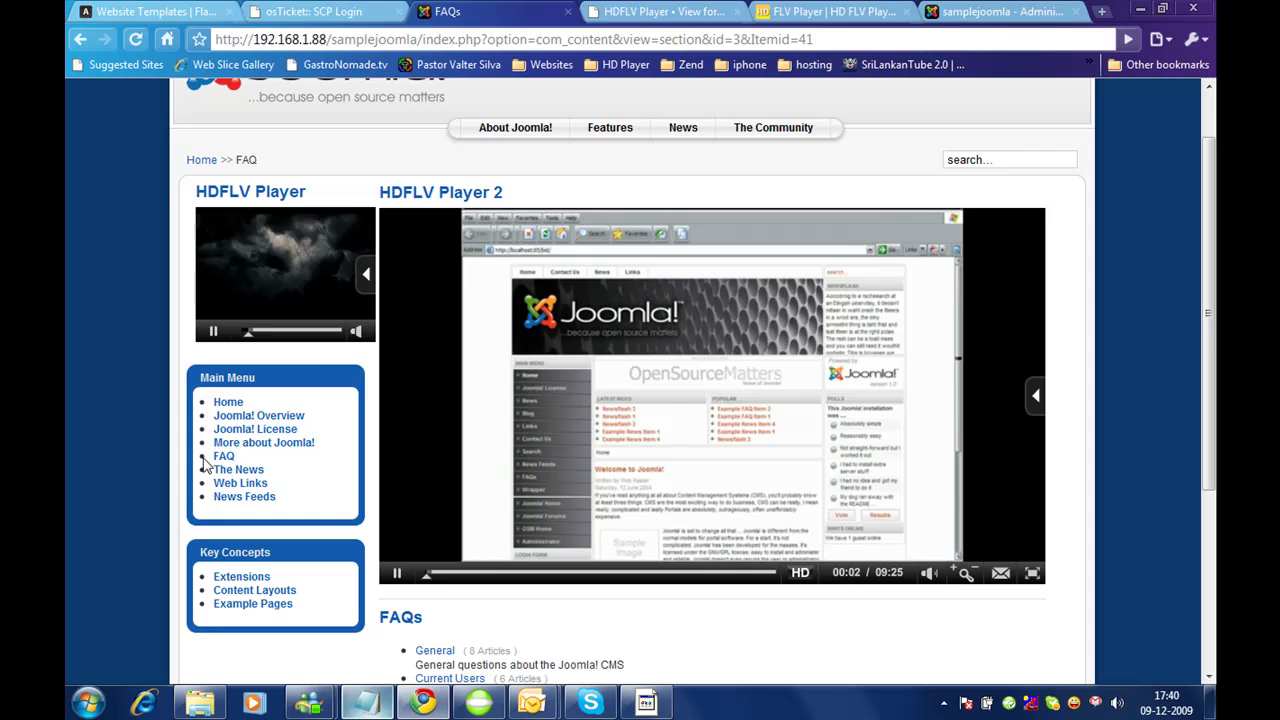
{"action": "left_click", "coordinate": [932, 556]}
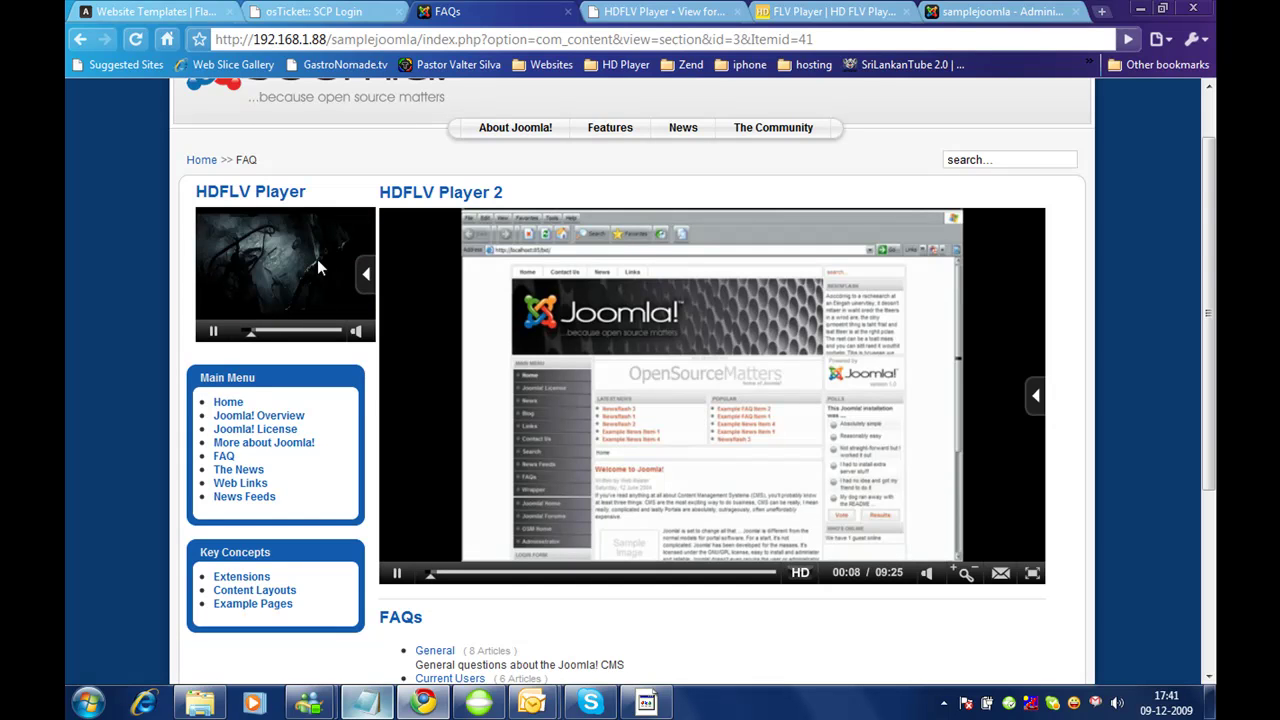
{"action": "left_click_drag", "start_coordinate": [307, 192], "coordinate": [198, 191]}
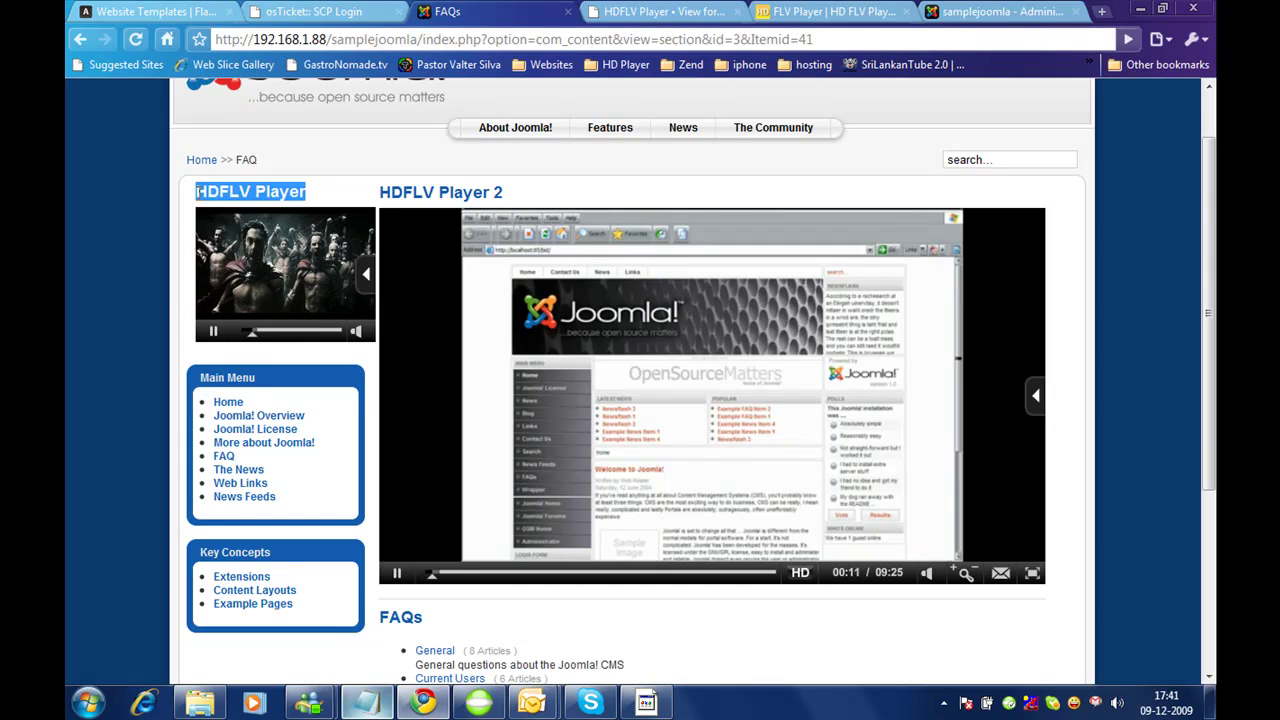
{"action": "left_click", "coordinate": [163, 238]}
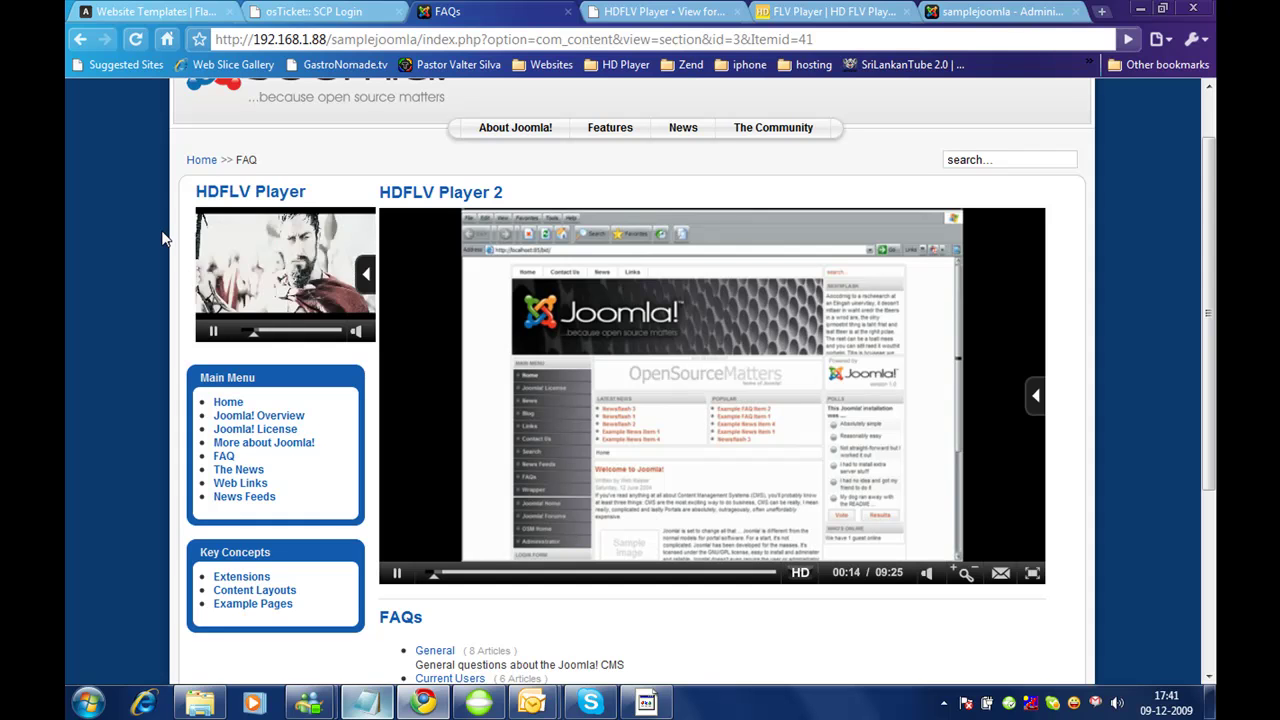